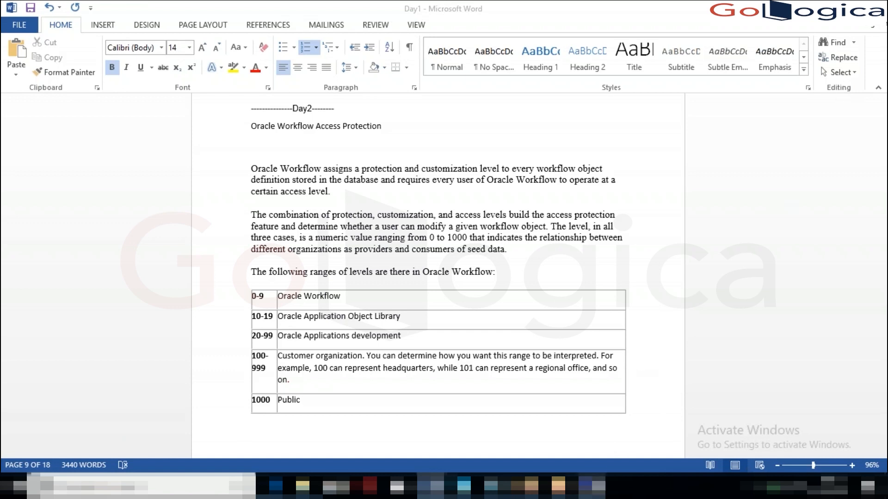
- Bring the remote Workflow Builder session to the front, showing its About box with Access Level 100
left_click(431, 486)
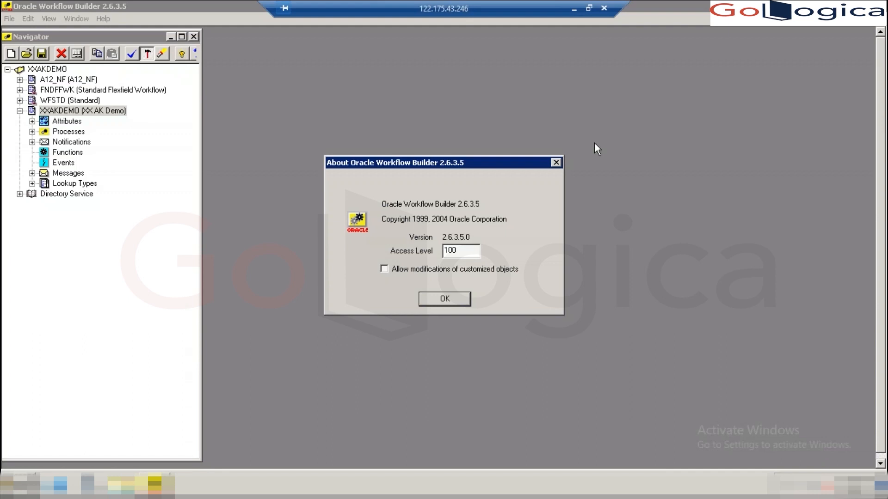
- Close the About box and select the XXAKDEMO (XX AK Demo) item type in the Navigator
left_click(558, 163)
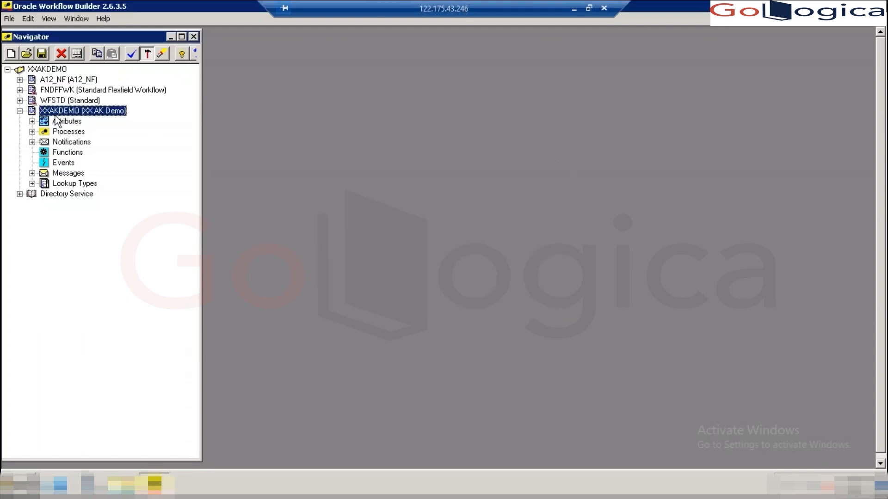
left_click(37, 70)
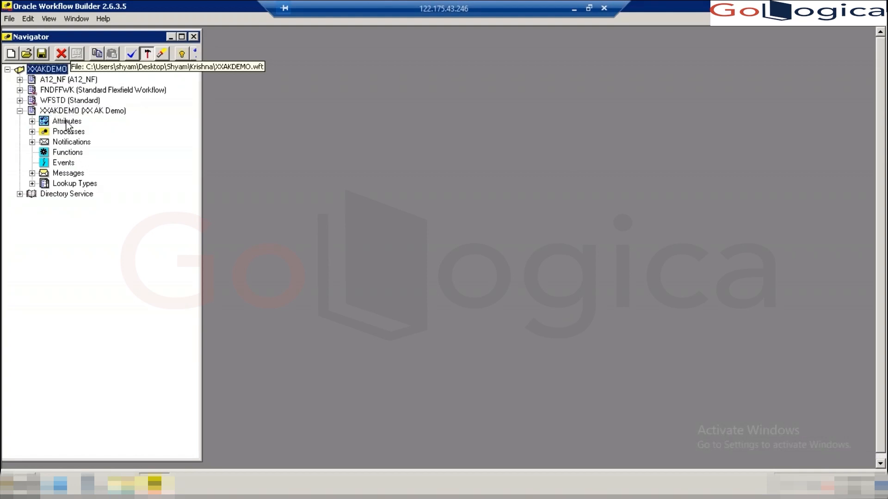
left_click(52, 112)
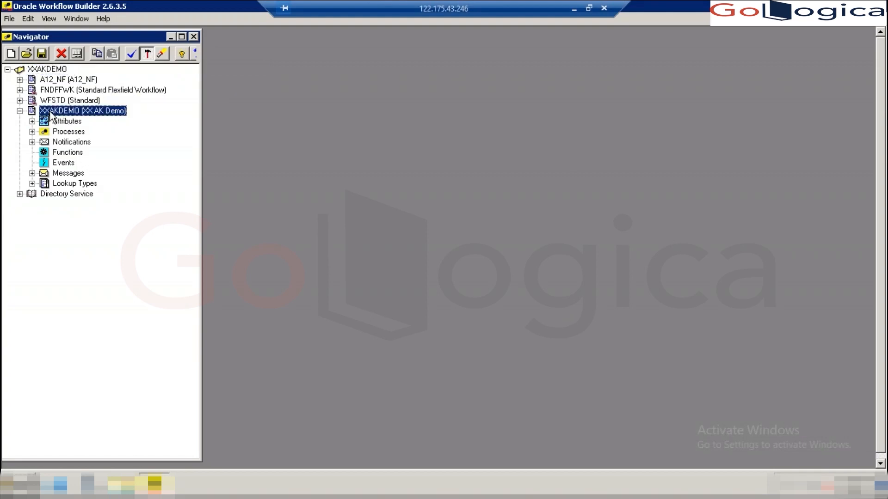
- Recheck Help > About showing Access Level 100, then minimize the remote session back to Word
left_click(108, 18)
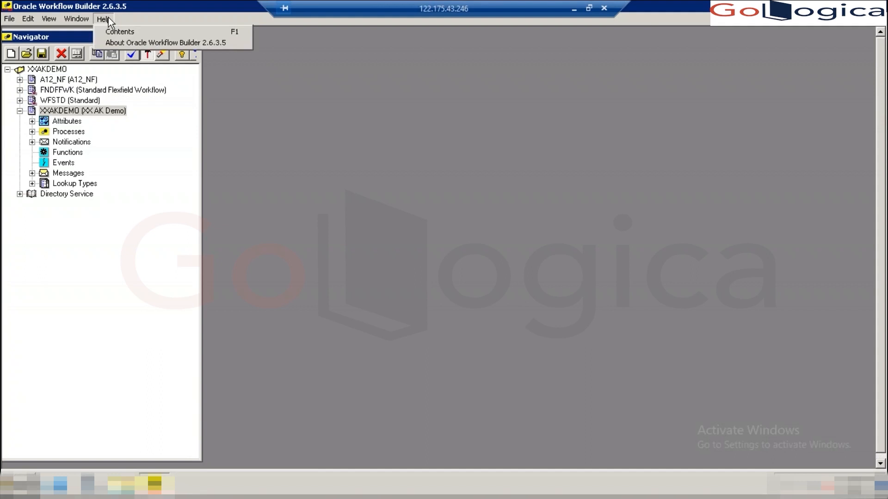
left_click(136, 44)
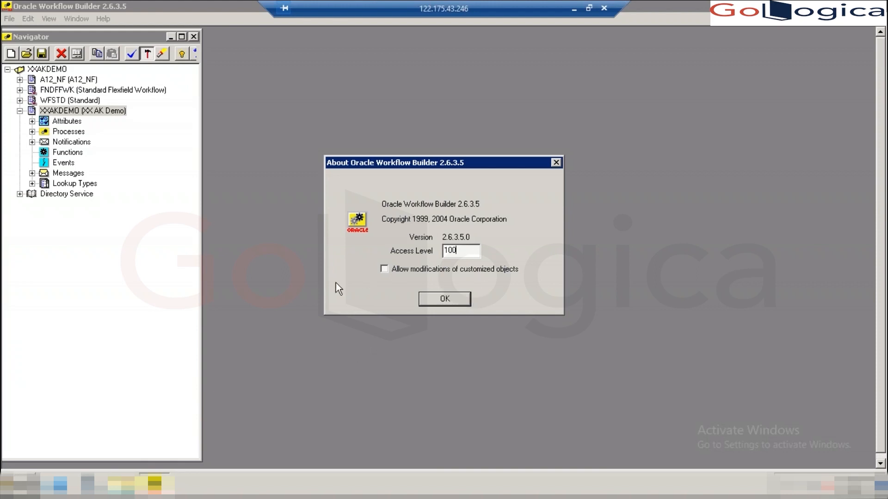
left_click(435, 299)
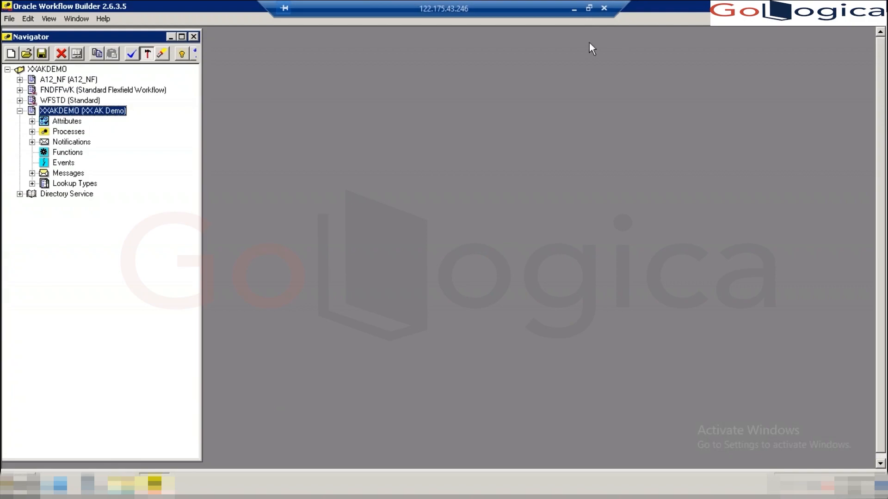
left_click(572, 9)
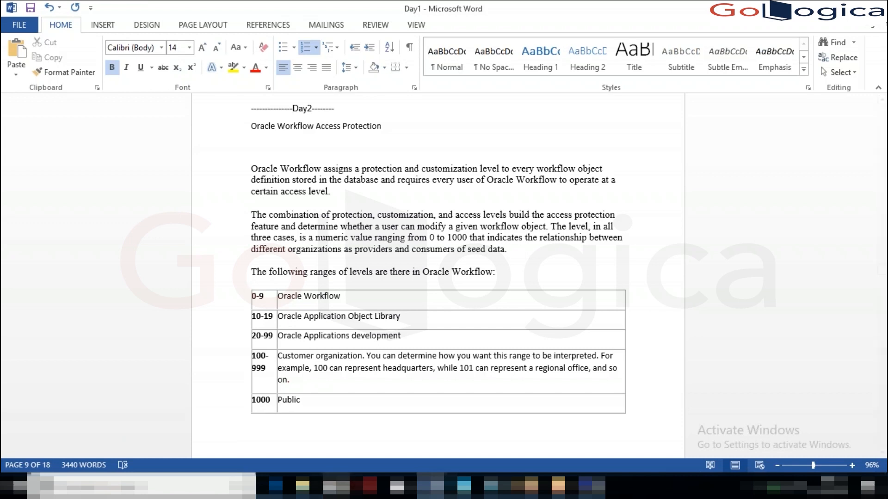
- Return from the Word notes to the Workflow Builder navigator listing the XXAKDEMO item type
left_click(591, 486)
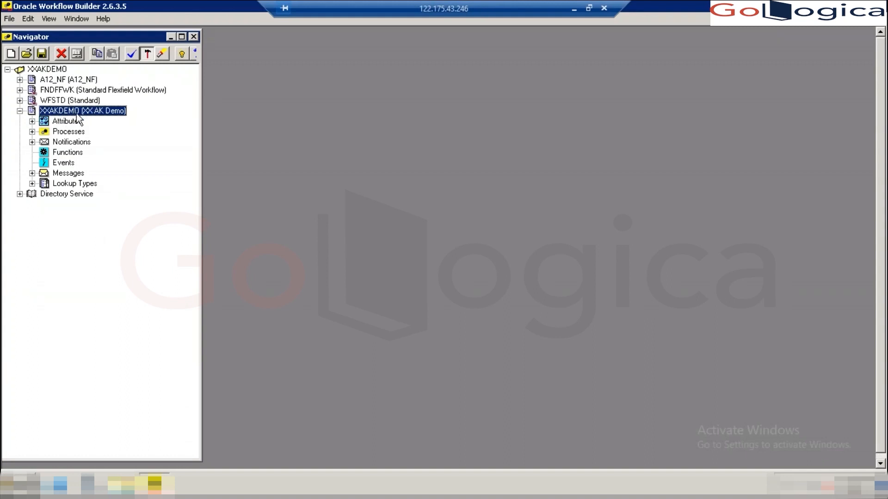
- Alternate selection between the WFSTD (Standard) and XXAKDEMO item types, then minimize the remote session
left_click(55, 101)
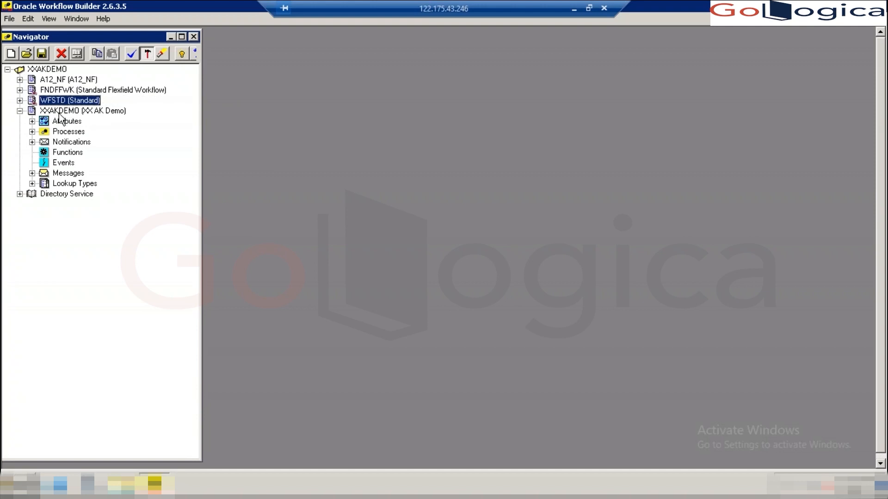
left_click(59, 113)
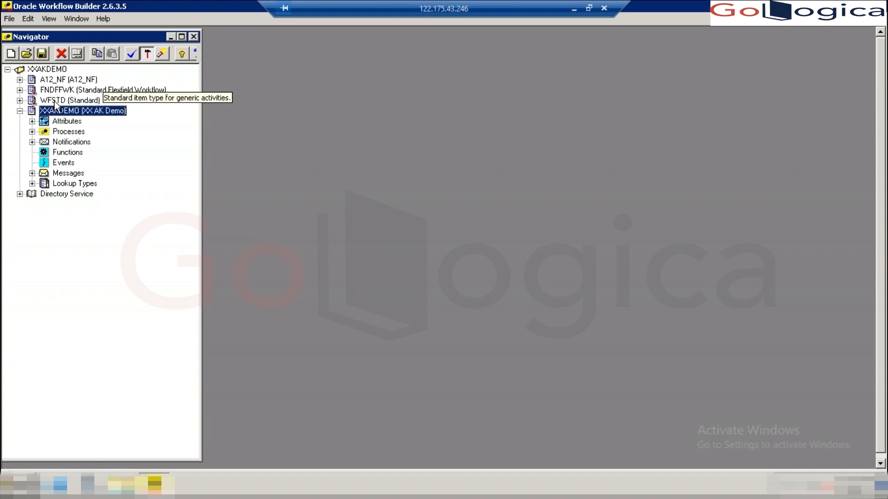
left_click(54, 101)
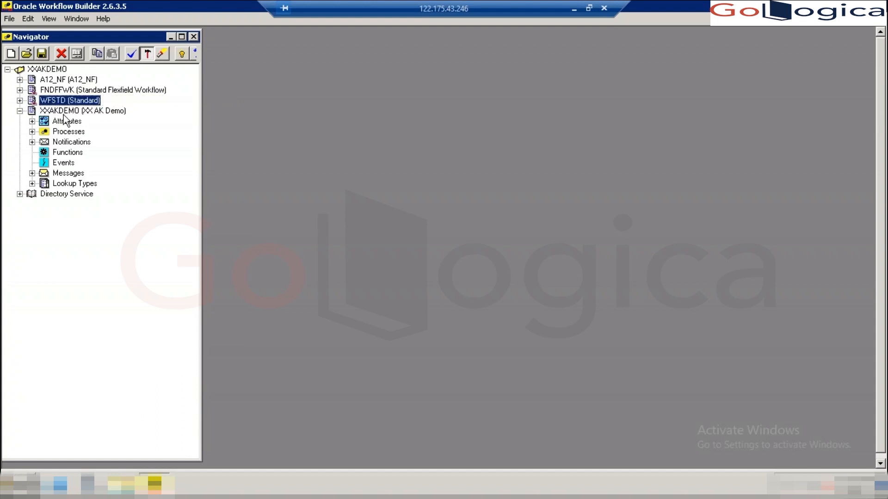
left_click(64, 113)
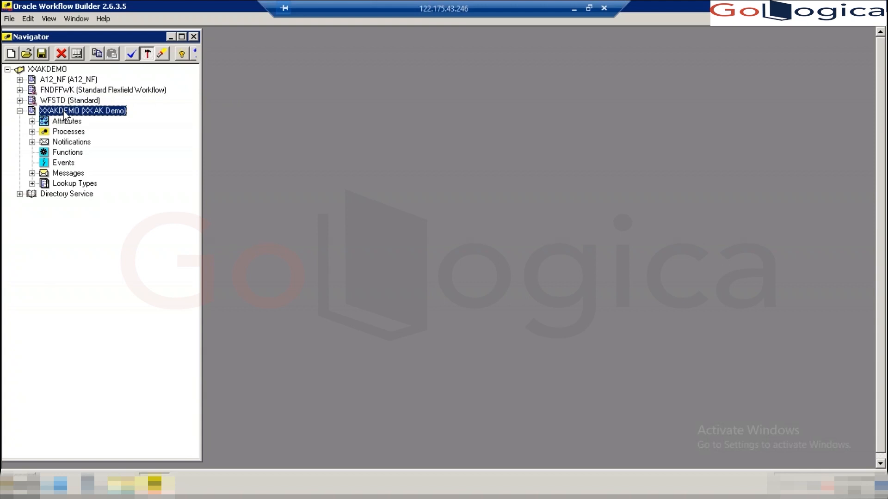
left_click(574, 10)
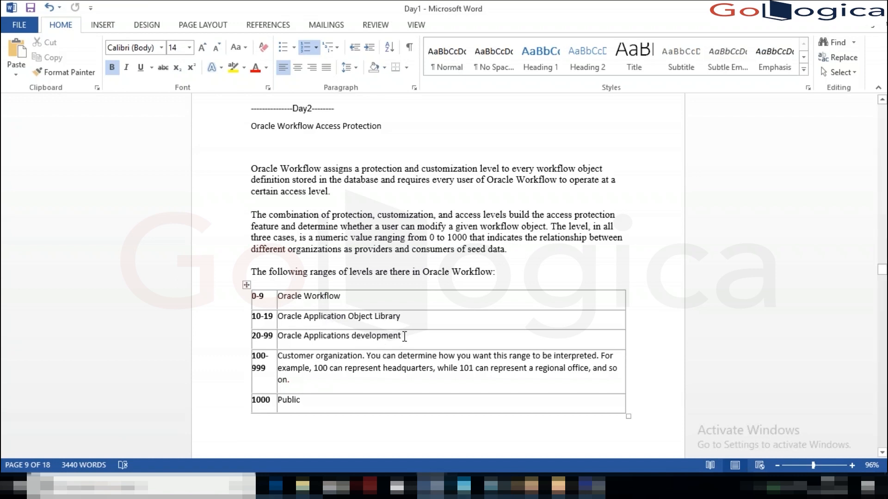
- Highlight rows of the Word access-level table, including the whole 0-9 row
mouse_move(403, 336)
left_mouse_down()
mouse_move(357, 336)
mouse_move(268, 313)
mouse_move(275, 307)
left_mouse_up()
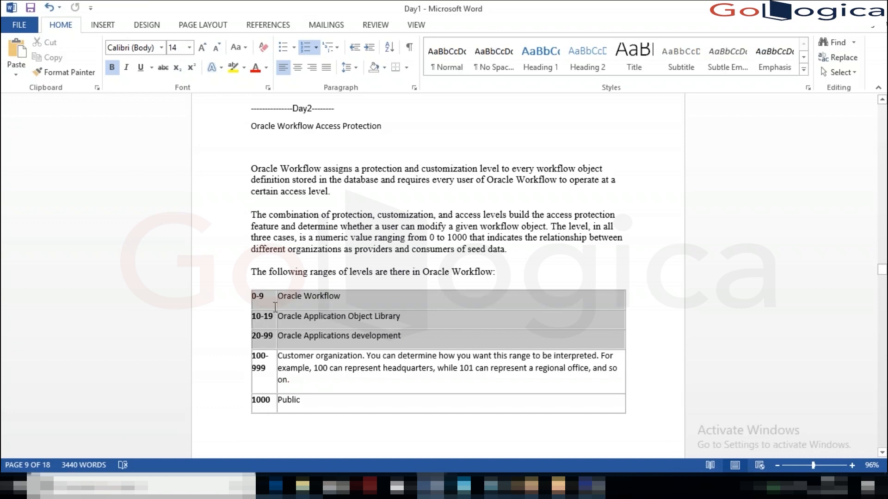
left_click(363, 301)
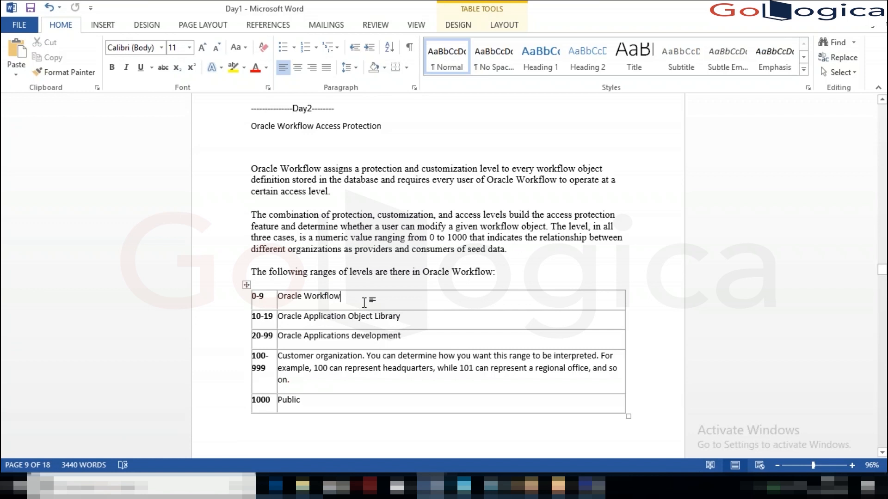
left_click_drag(354, 300, 257, 301)
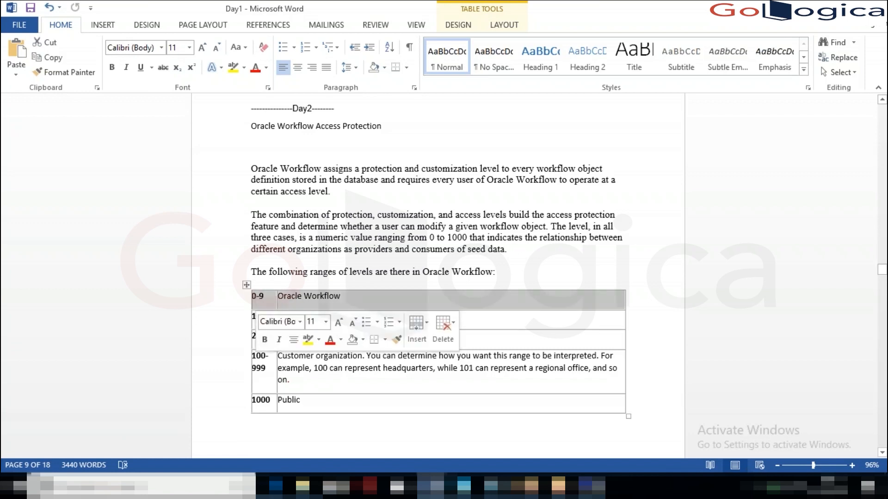
left_click(356, 300)
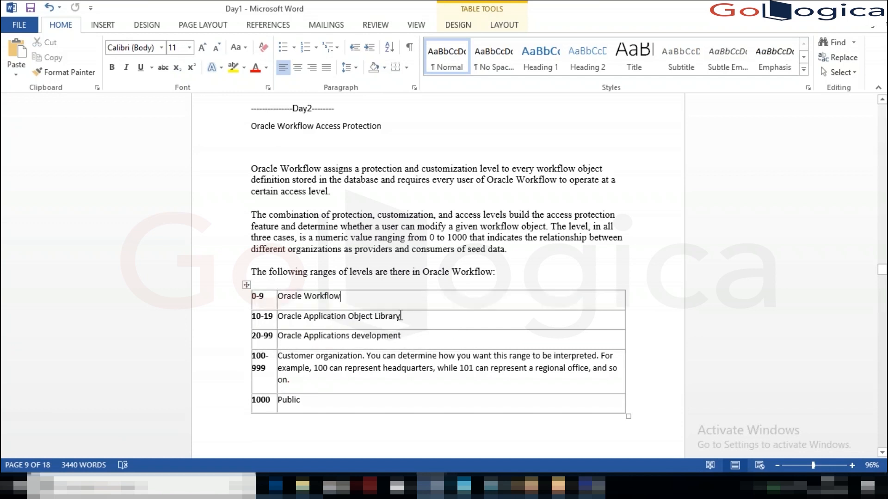
- Highlight 'Library' and the 10-19 and 20-99 descriptions, then go back to Workflow Builder
left_click(400, 317)
left_click_drag(402, 318, 376, 319)
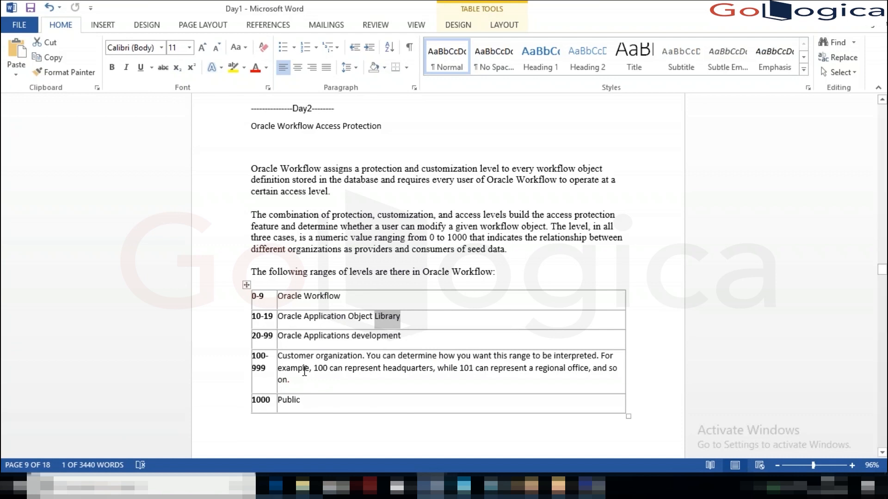
left_click_drag(418, 337, 259, 303)
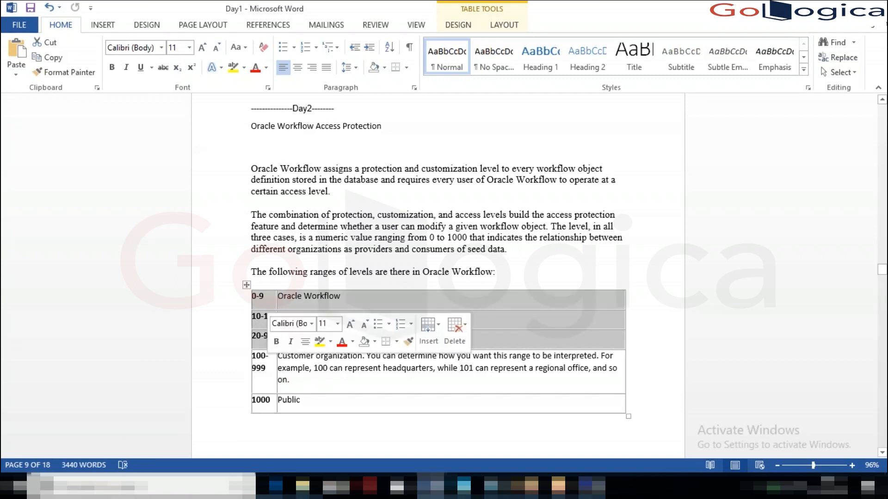
left_click(269, 361)
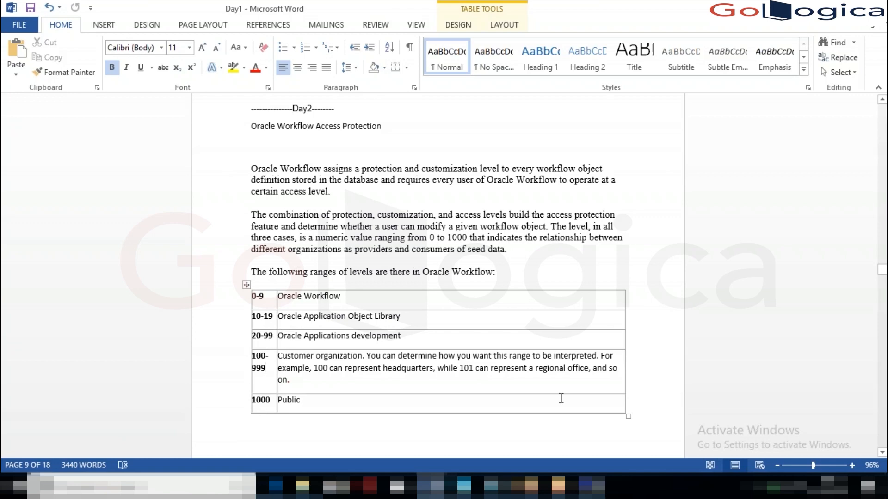
left_click(595, 493)
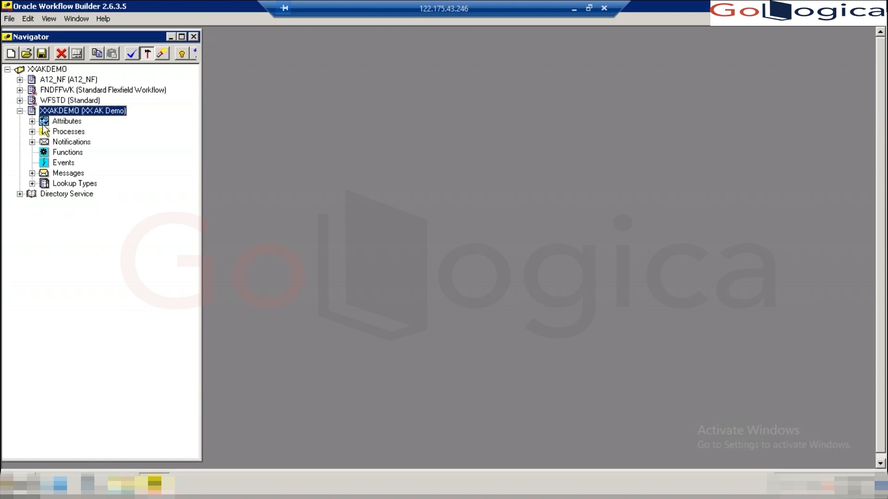
left_click(45, 91)
left_click(41, 100)
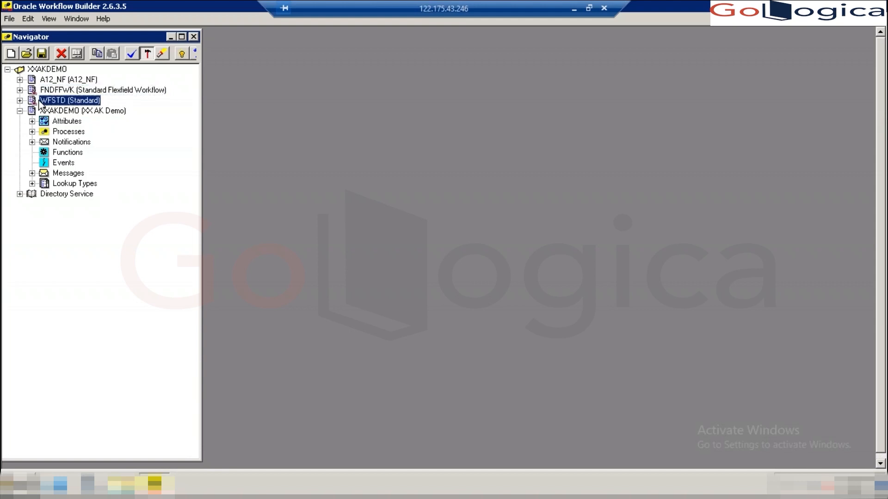
left_click(107, 18)
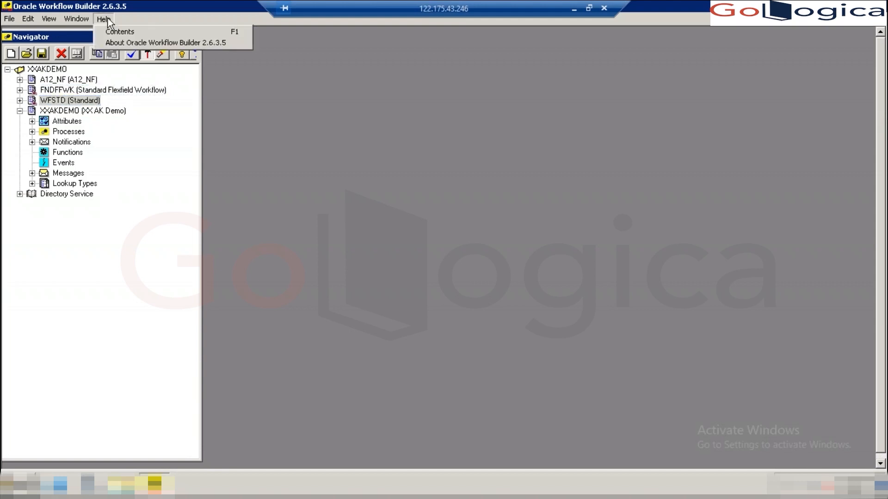
left_click(121, 45)
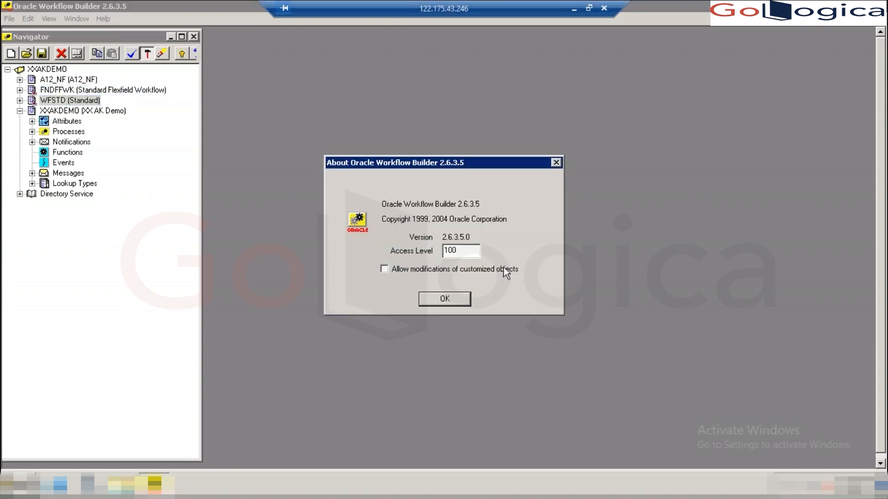
left_click(462, 252)
left_click(445, 299)
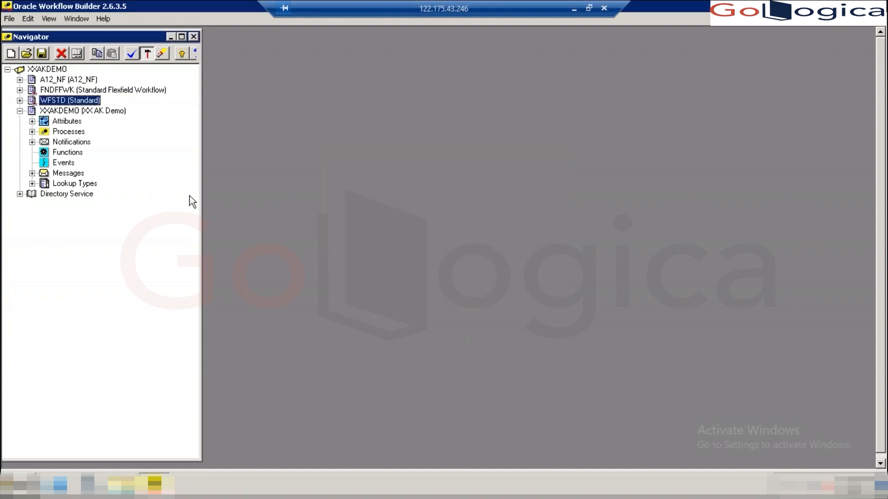
- Select FNDFFWK, view its context actions, and recheck the Access Level in Help > About
left_click(51, 90)
right_click(50, 92)
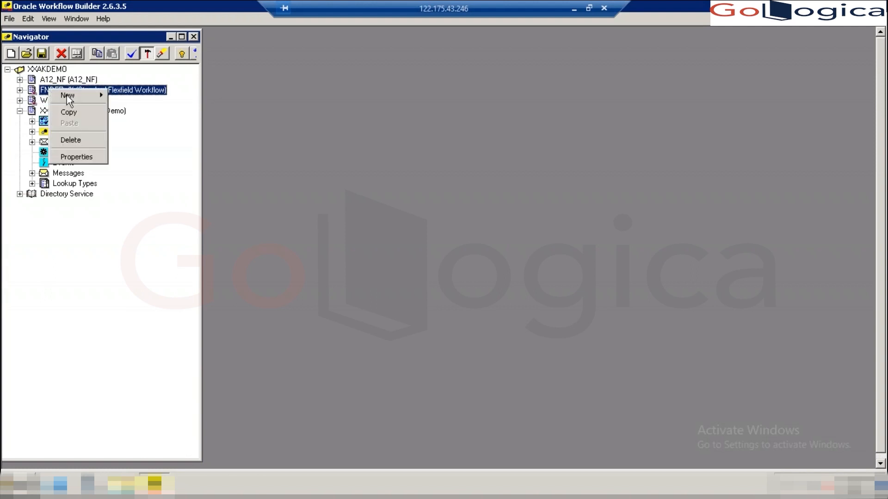
left_click(134, 90)
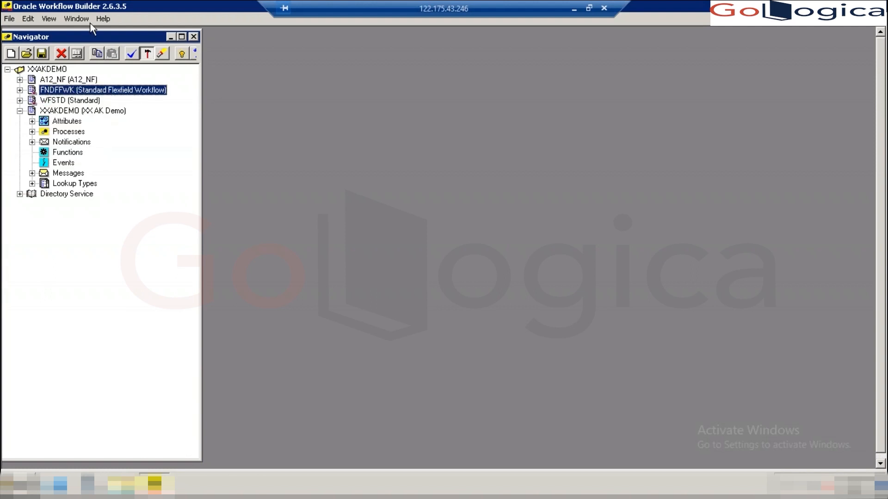
left_click(104, 19)
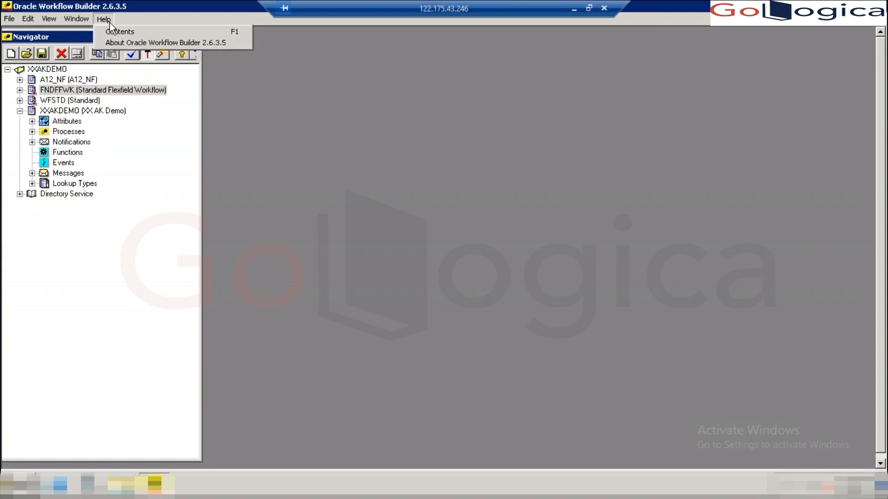
left_click(133, 42)
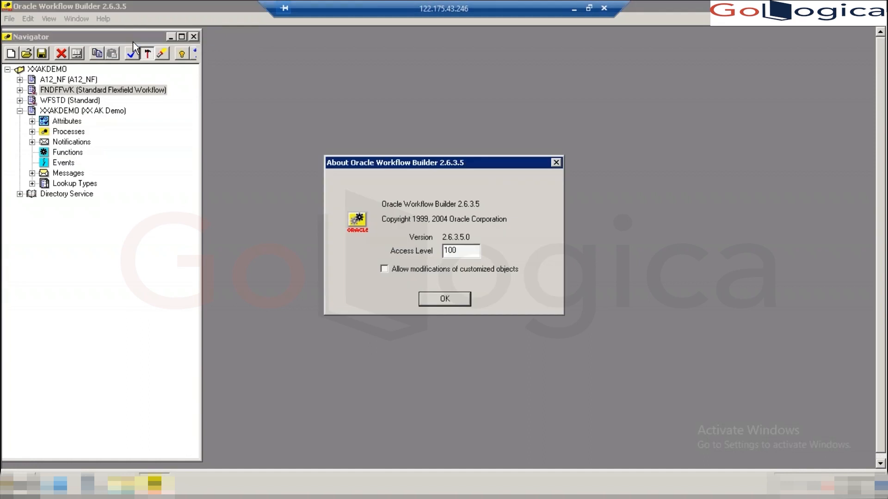
left_click(445, 299)
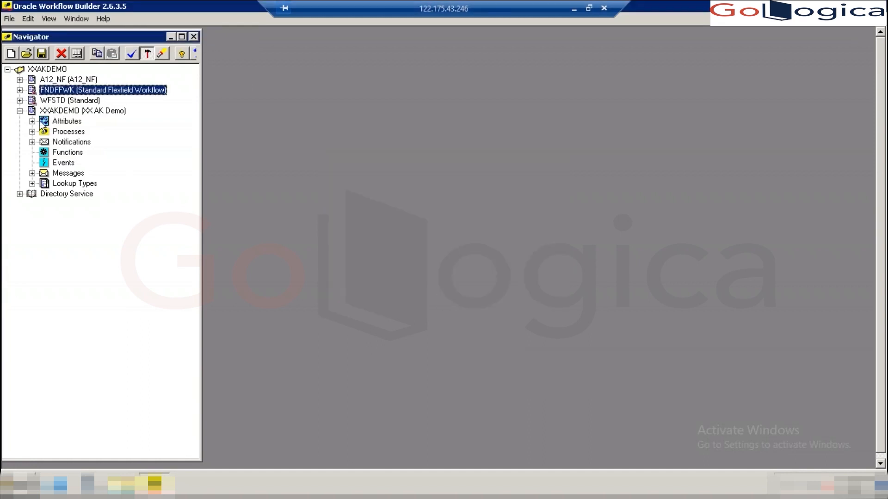
- Expand FNDFFWK into its branches, then minimize the remote session and the Day1 document
left_click(19, 90)
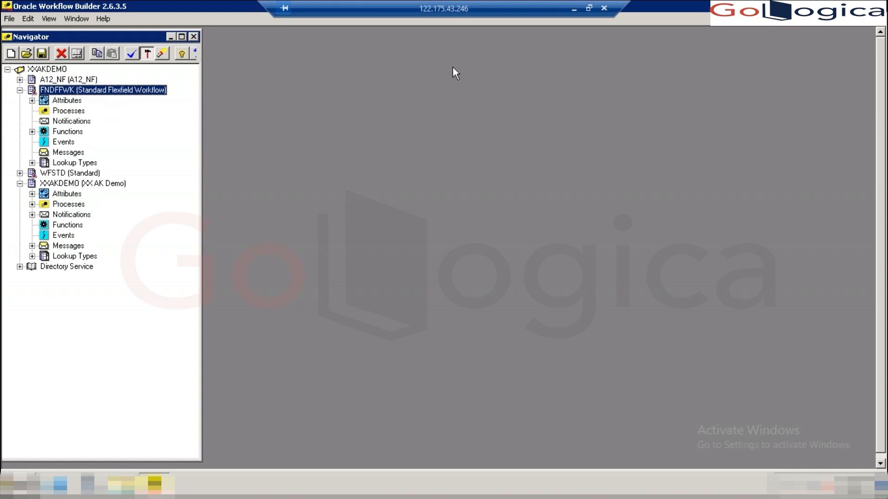
left_click(573, 9)
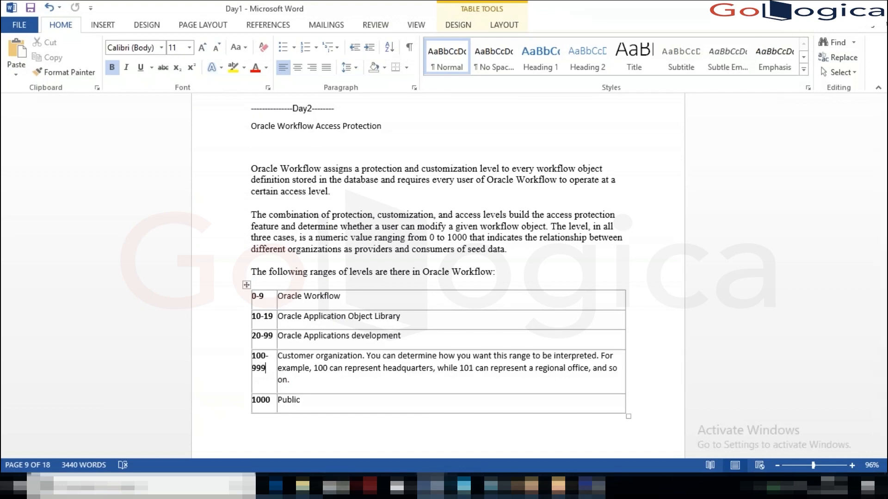
left_click(839, 8)
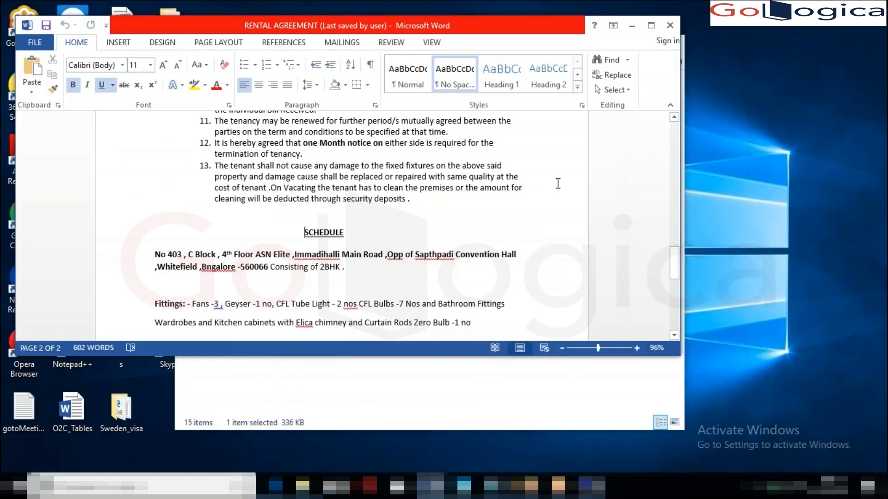
- Pick XXMPPLVC.wft in the SM_Training folder, then return to the remote Workflow Builder session
left_click(630, 27)
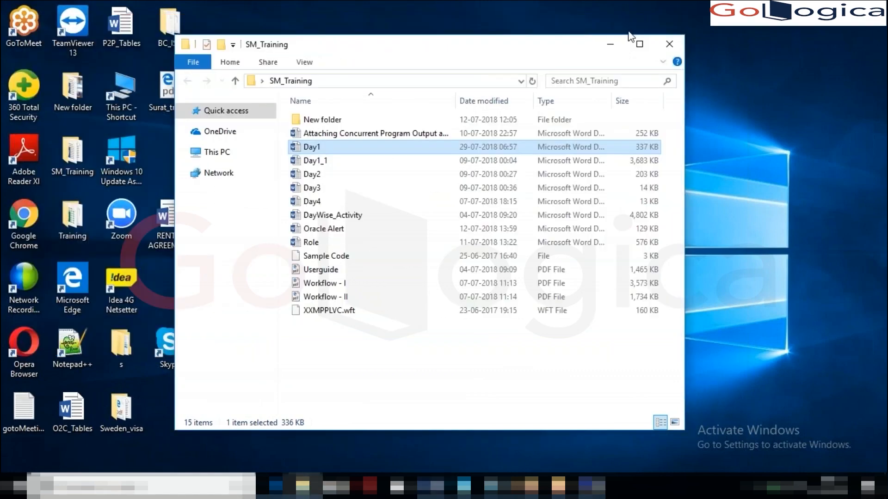
left_click(610, 43)
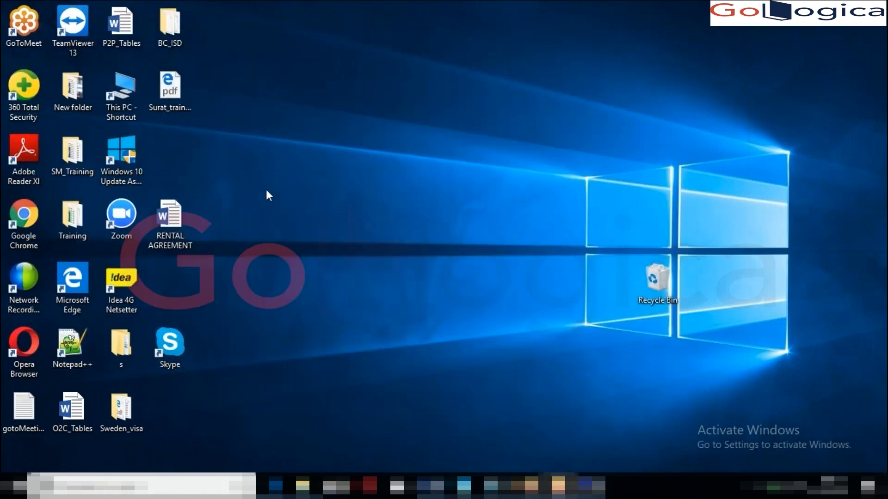
double_click(70, 157)
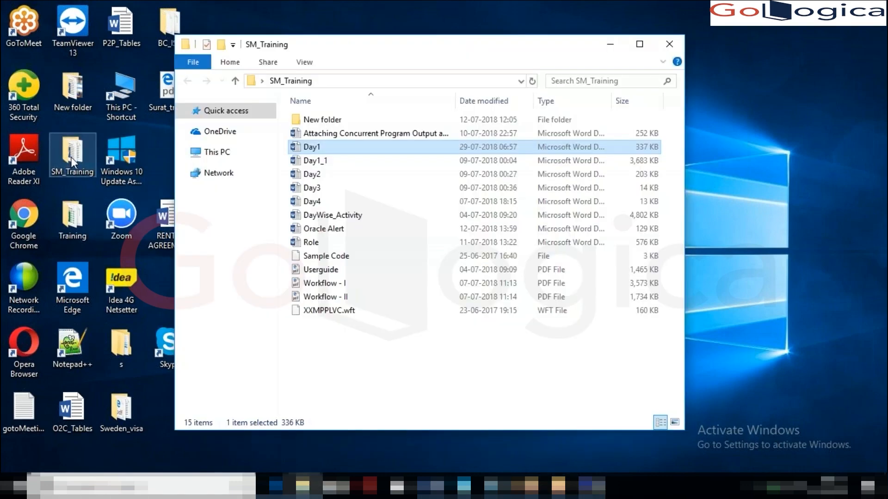
left_click(323, 312)
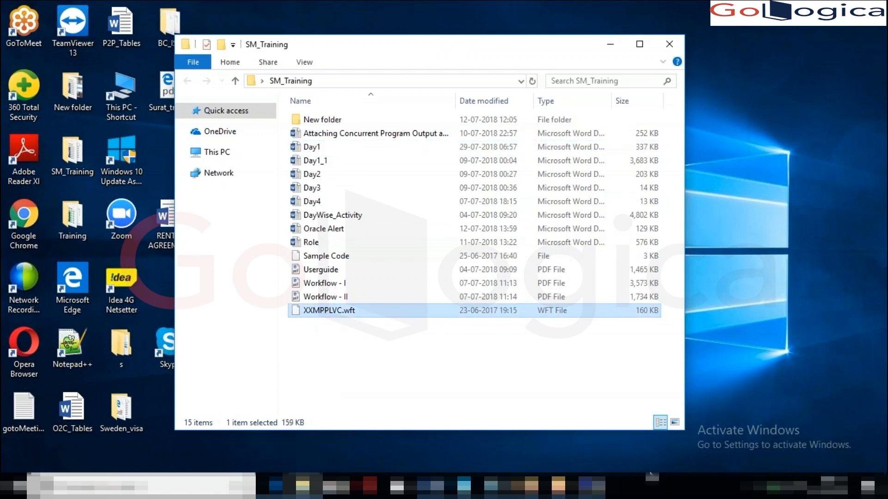
left_click(592, 488)
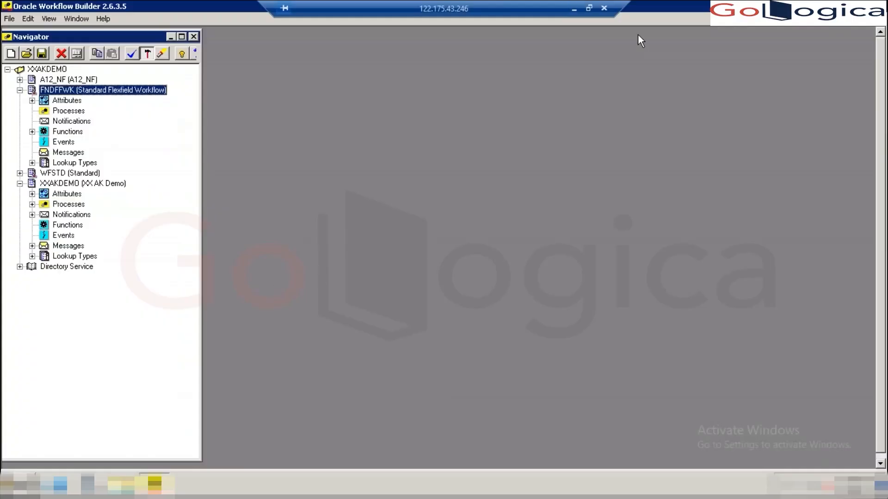
- Paste XXMPPLVC into the remote user's subfolder containing XXAKDEMO and Workflow_text
left_click(858, 7)
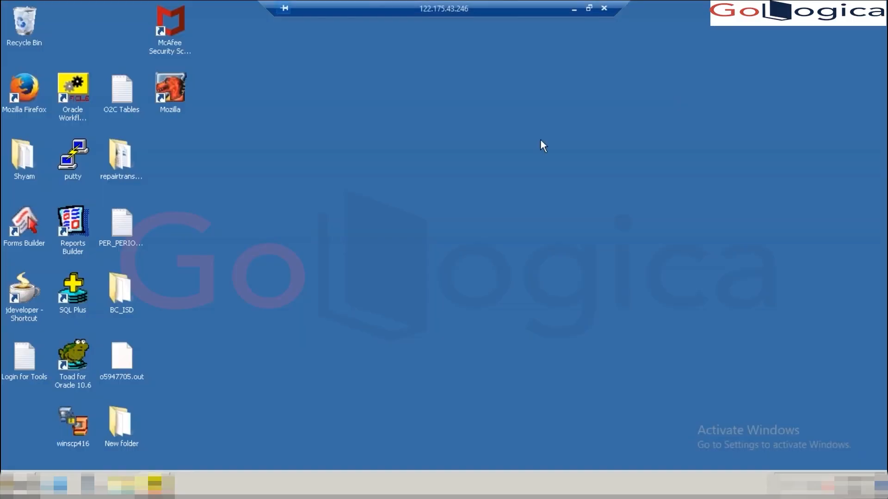
double_click(23, 158)
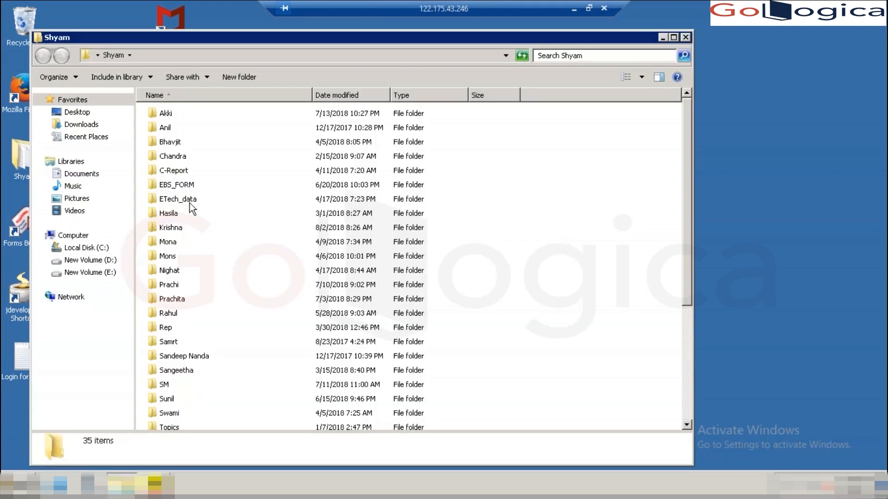
double_click(171, 228)
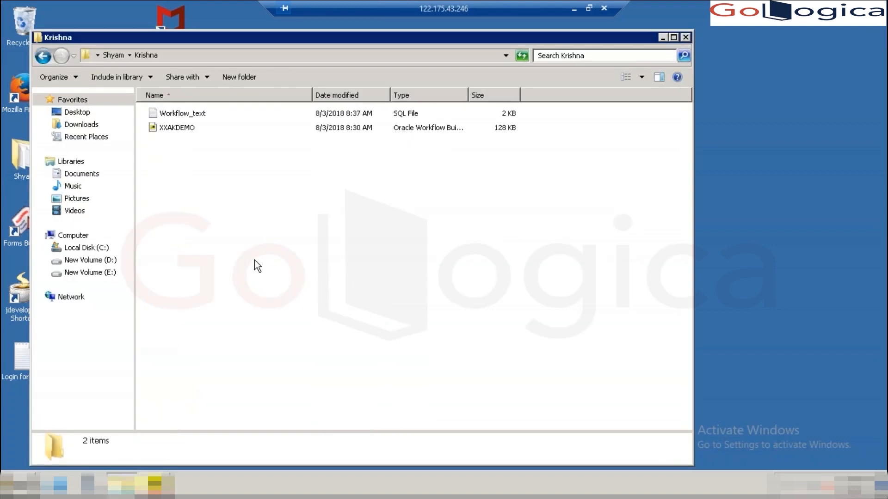
key("ctrl+v")
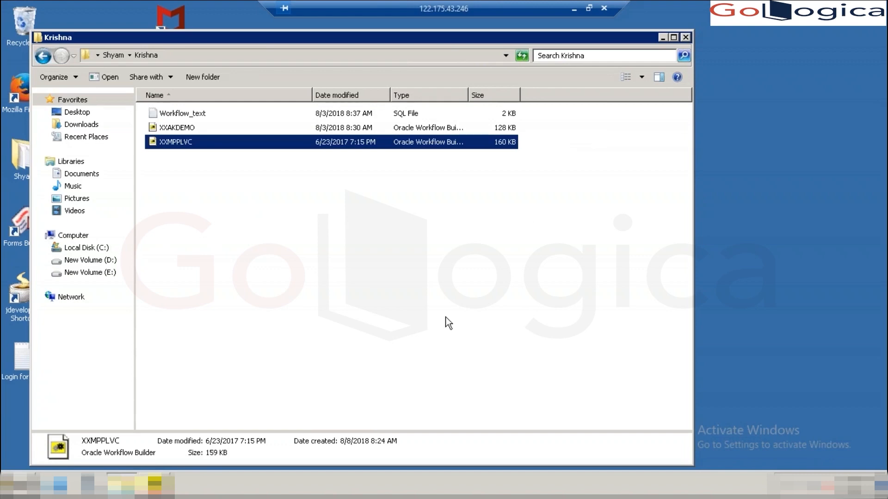
- Collapse the FNDFFWK, XXAKDEMO item type and XXAKDEMO data store nodes in the Navigator
left_click(157, 483)
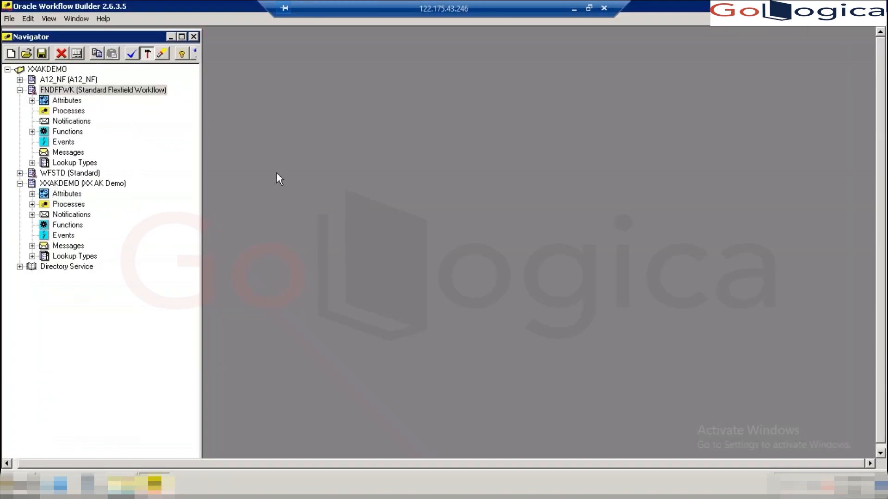
left_click(20, 90)
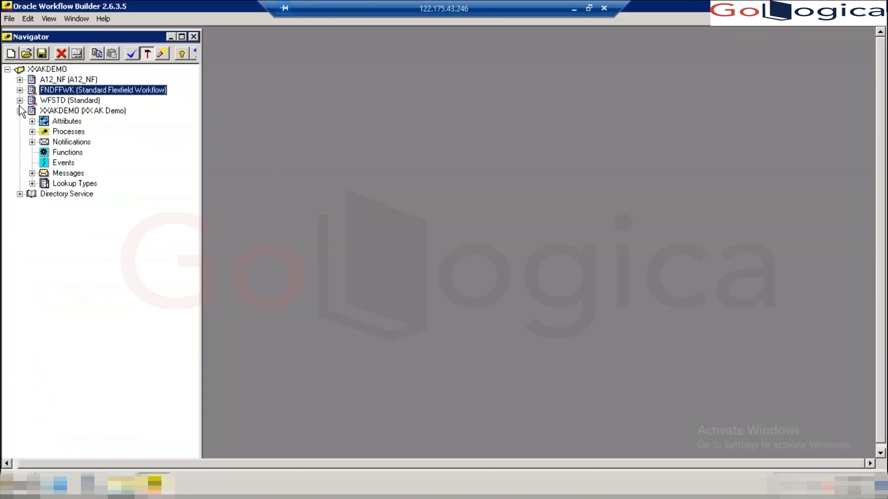
left_click(20, 111)
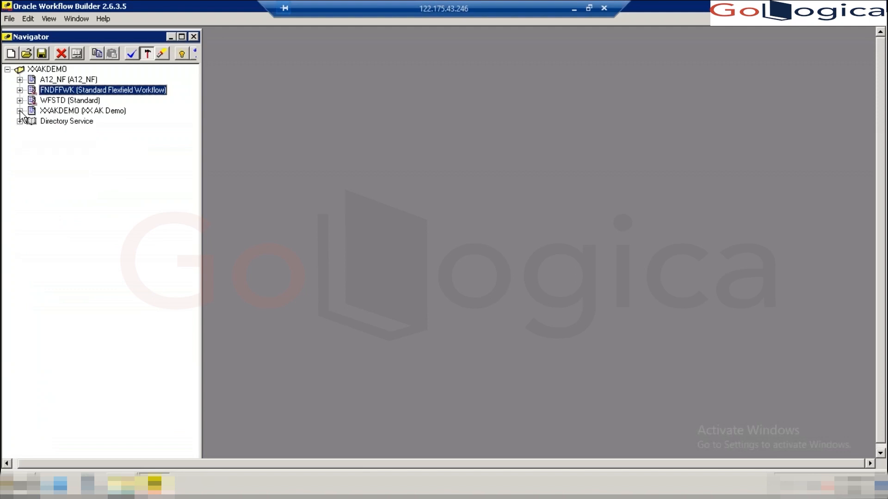
left_click(7, 69)
- Open XXMPPLVC.wft from disk and expand its data store to list FNDFFWK, WFSTD and XXMPPLVC
left_click(27, 54)
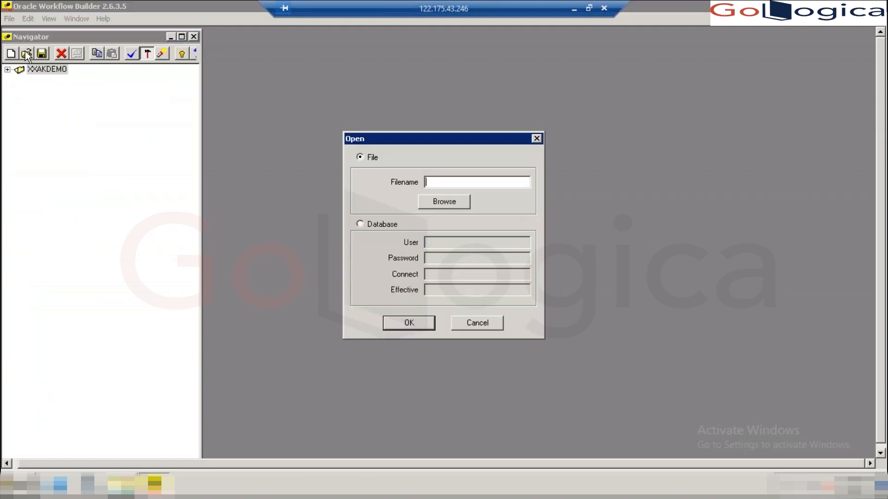
left_click(437, 201)
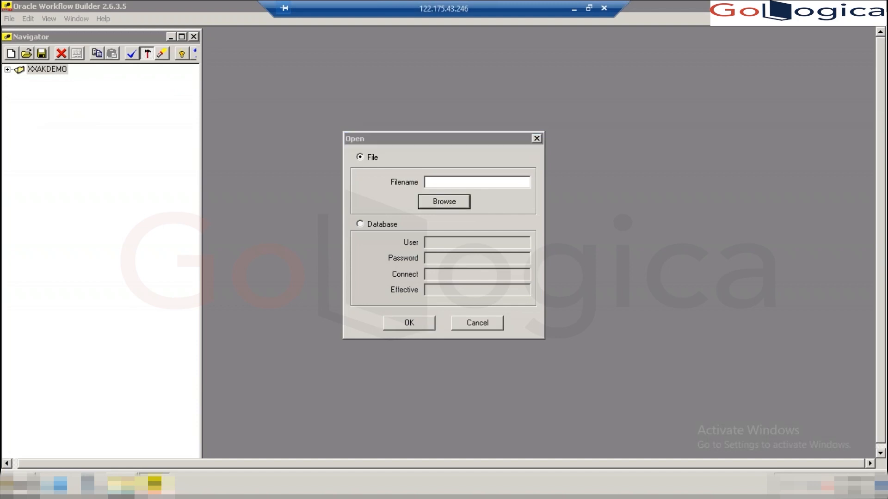
left_click(348, 215)
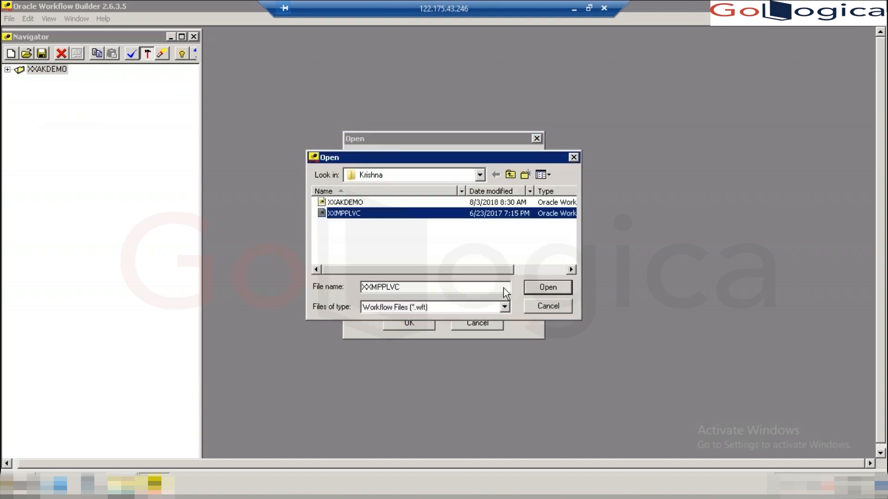
left_click(542, 291)
key("Return")
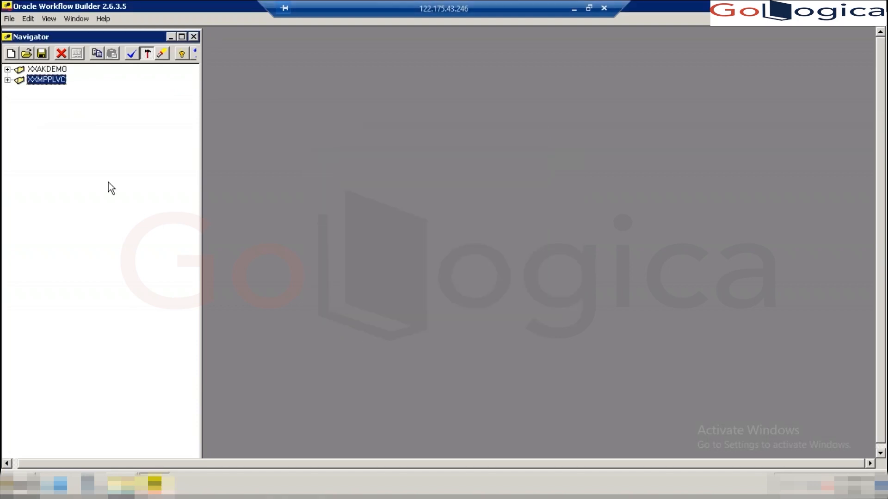
left_click(7, 80)
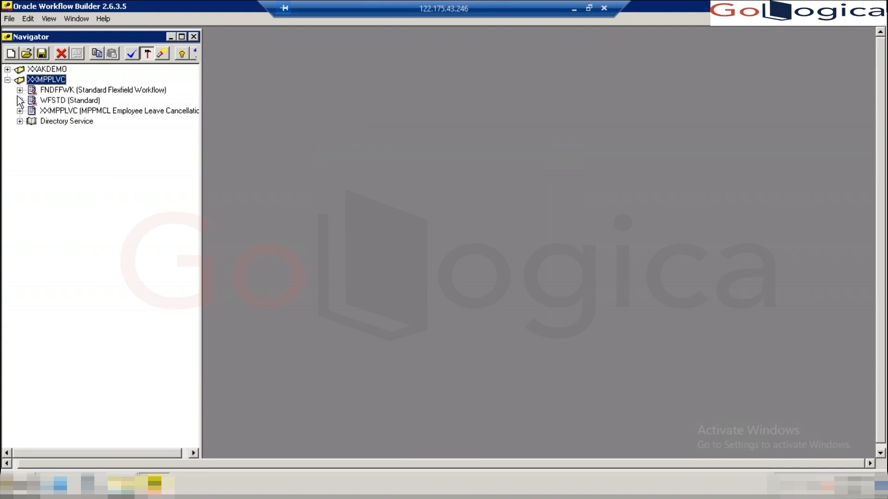
- Expand the XXMPPLVC item type, confirm Access Level 100 in About, and widen the Navigator pane
left_click(19, 111)
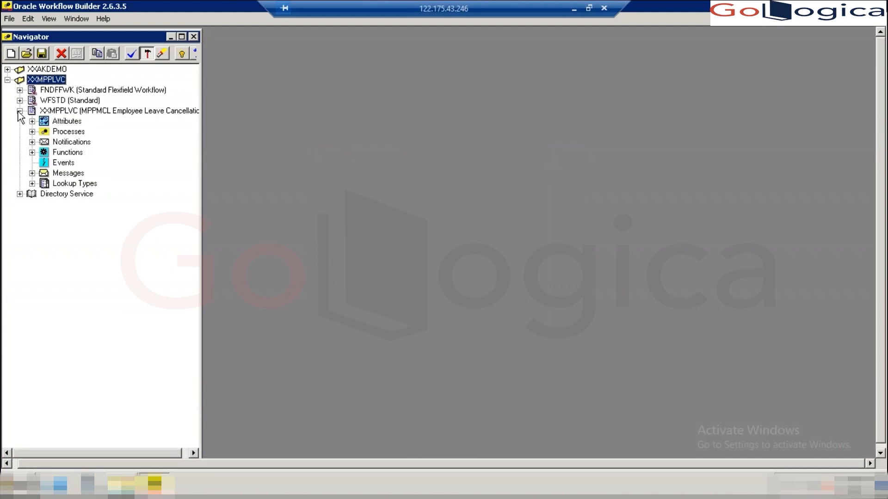
left_click(48, 112)
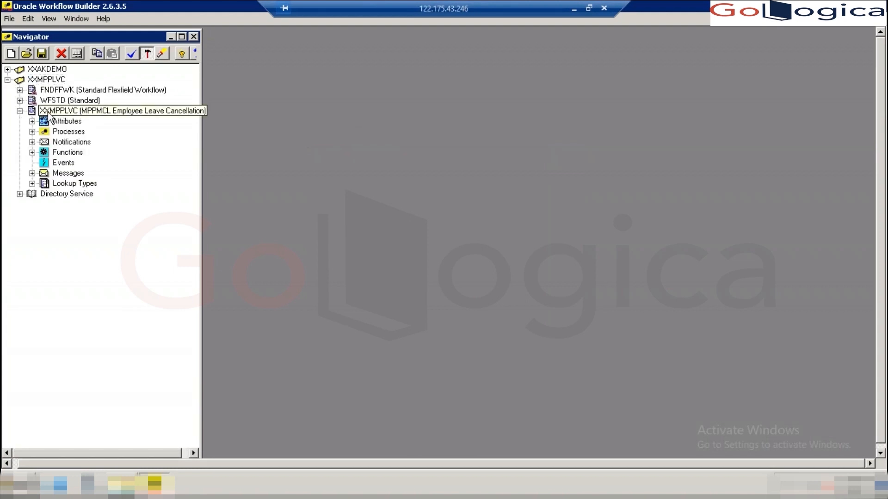
left_click(104, 18)
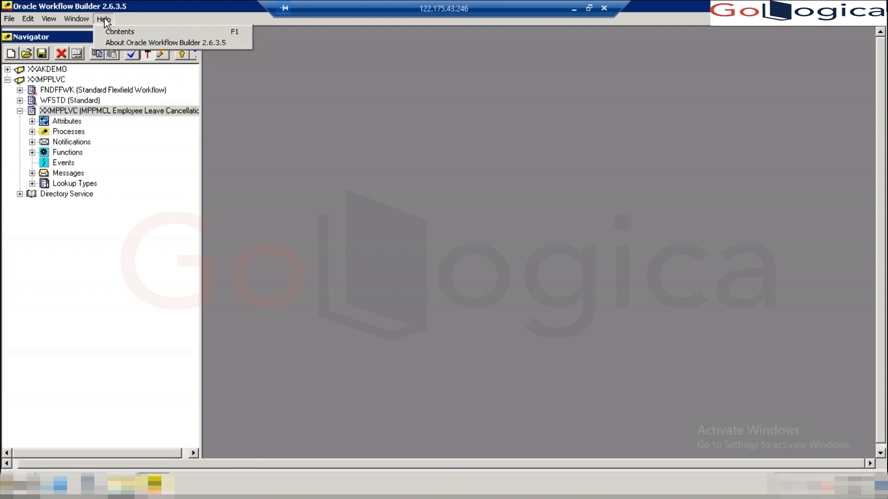
left_click(163, 42)
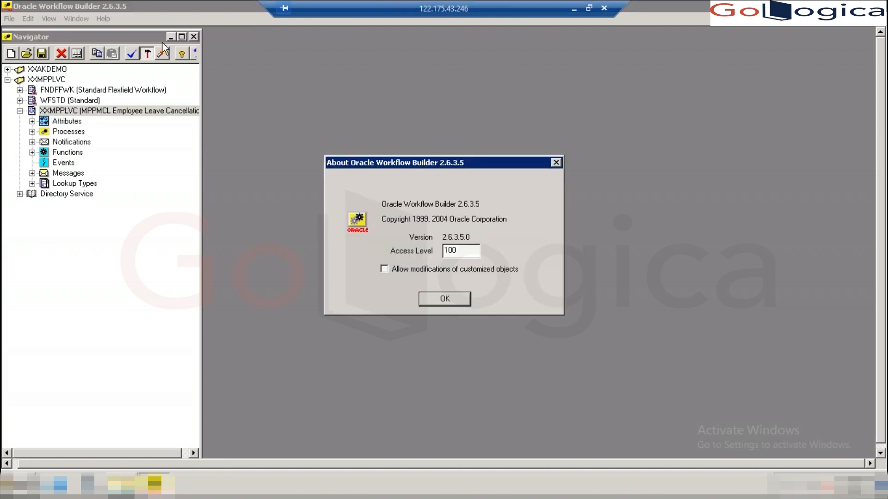
left_click(435, 299)
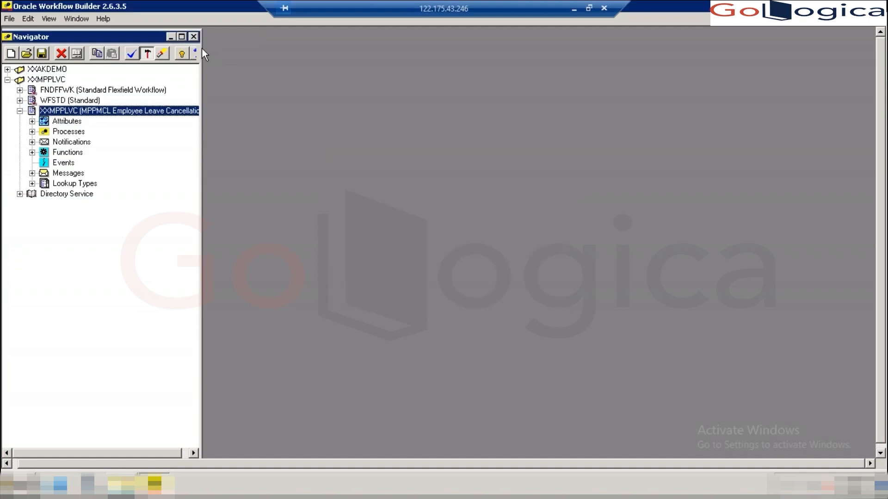
left_click_drag(200, 48, 296, 54)
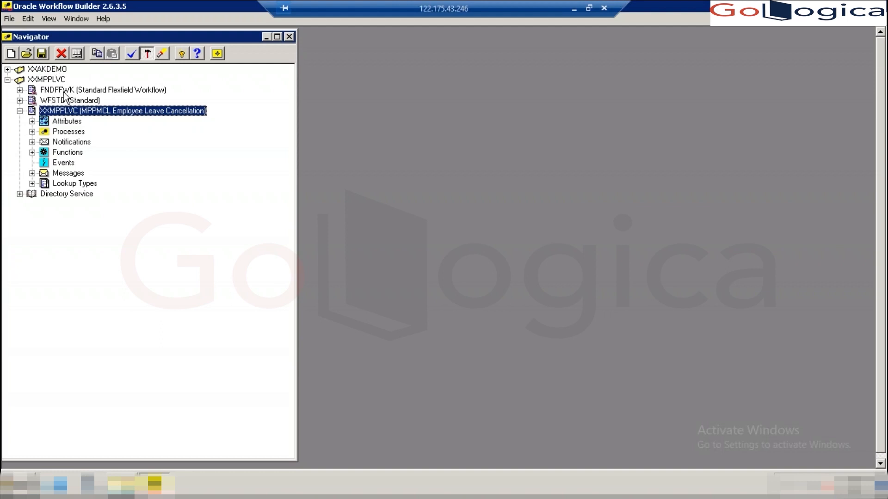
- Close the XXMPPLVC store, change the access level from 100 to 200, and expand XXAKDEMO
left_click(33, 82)
left_click(60, 53)
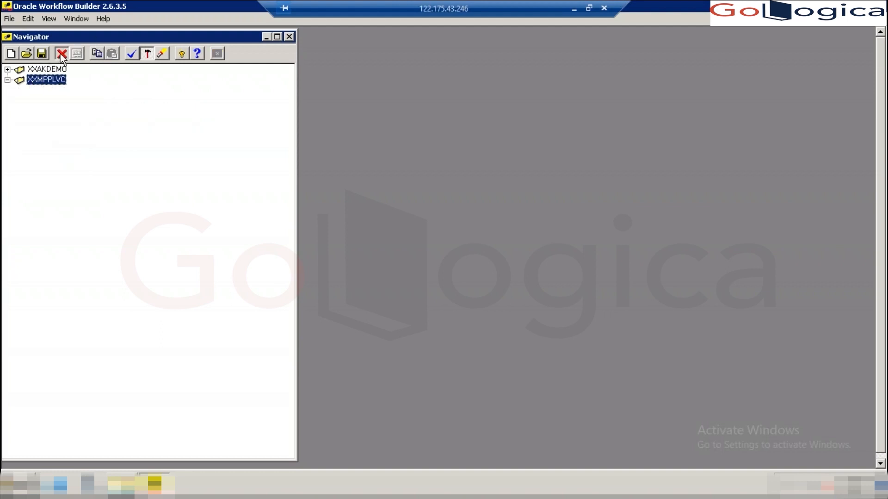
left_click(103, 21)
left_click(125, 42)
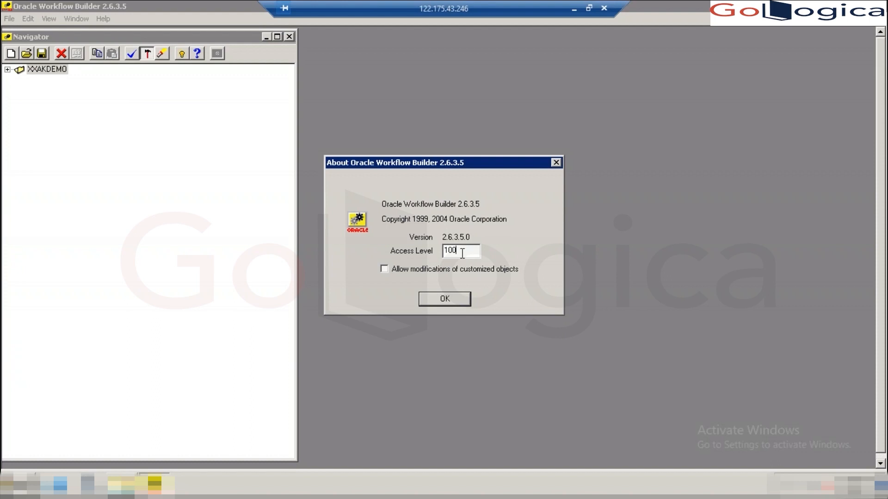
double_click(443, 252)
type("200")
left_click(444, 306)
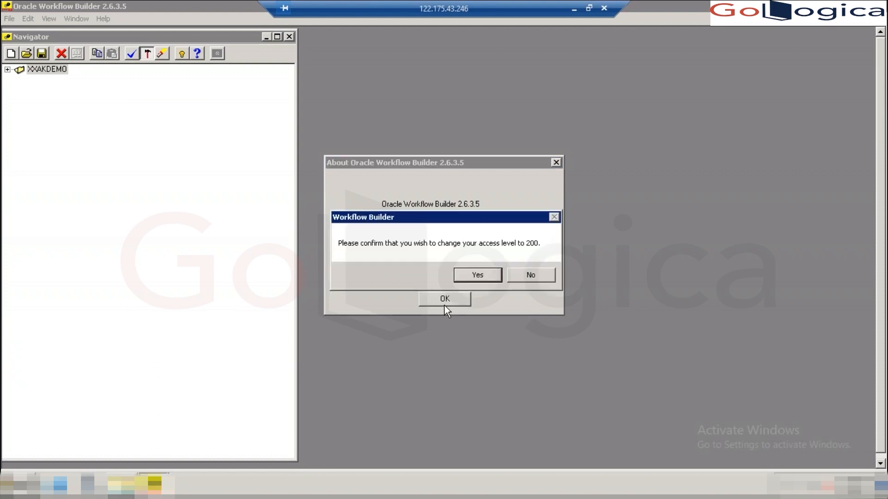
left_click(478, 274)
left_click(8, 70)
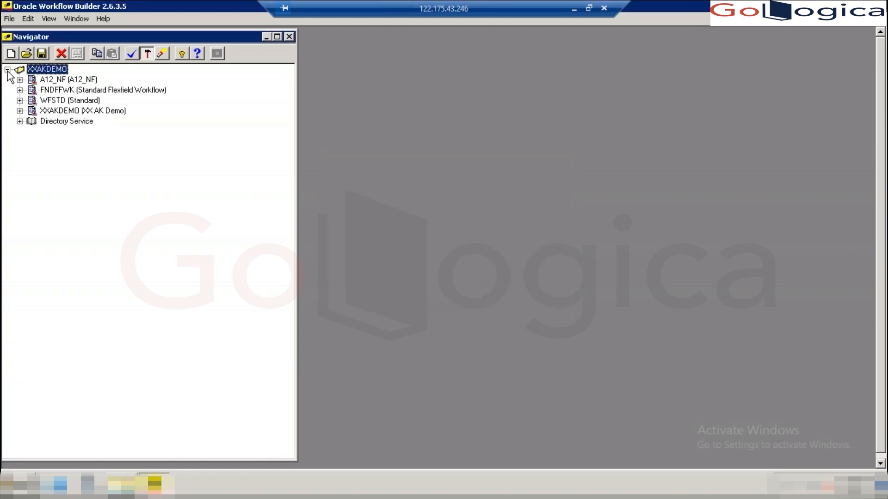
- Select the WFSTD item type and dismiss its actions menu without choosing one
left_click(45, 99)
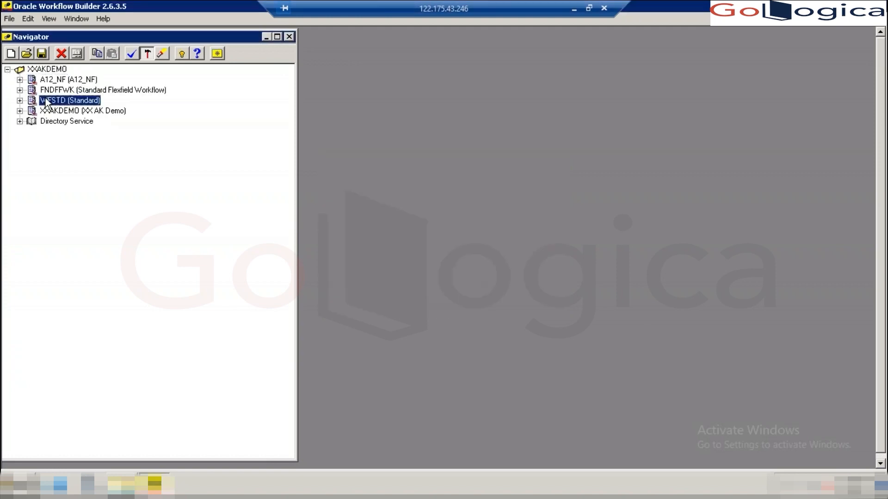
right_click(45, 99)
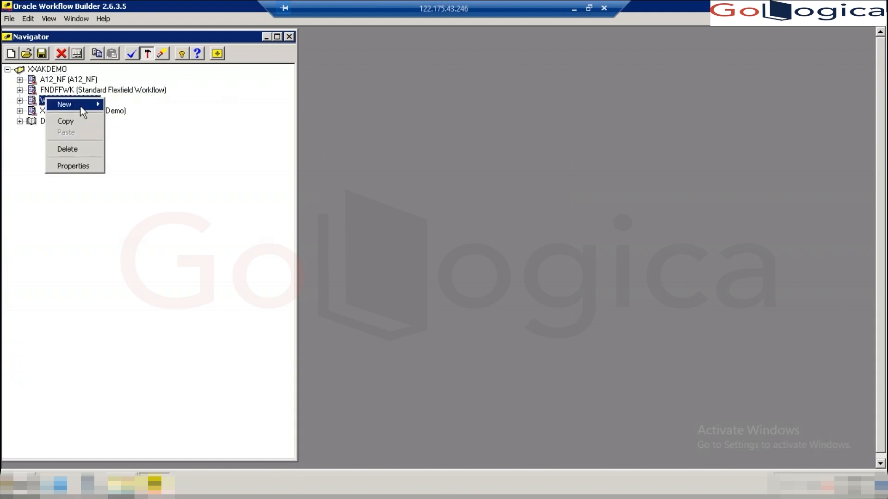
left_click(29, 159)
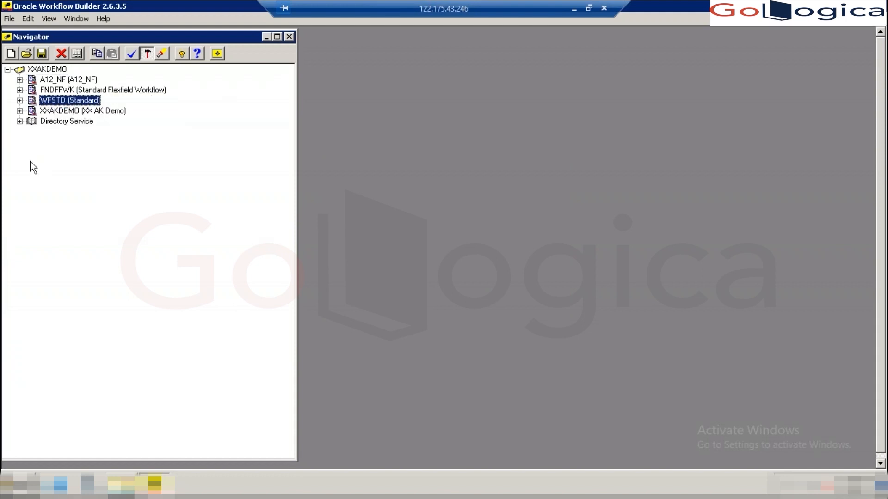
- Confirm in the About details that the access level is 200, then close them
left_click(104, 18)
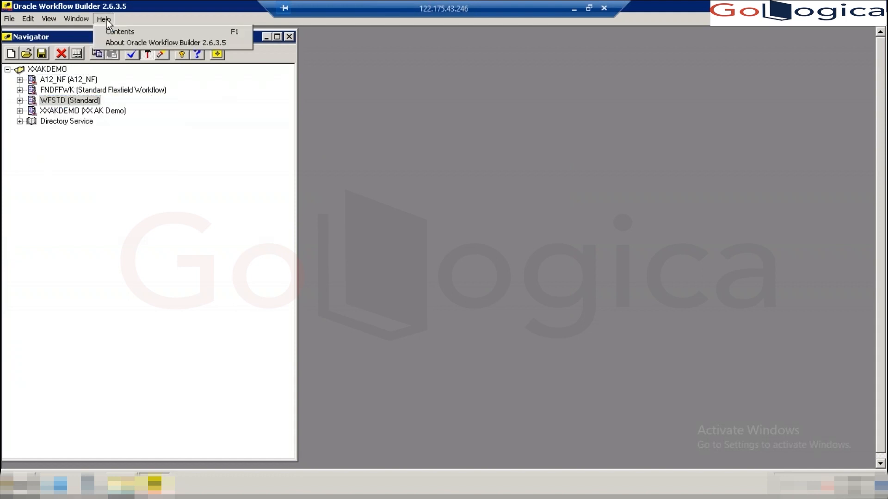
left_click(124, 45)
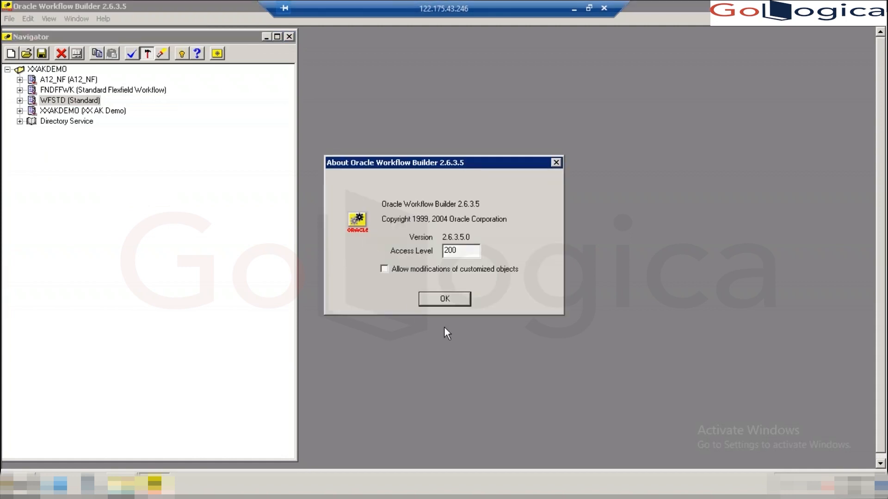
left_click(556, 162)
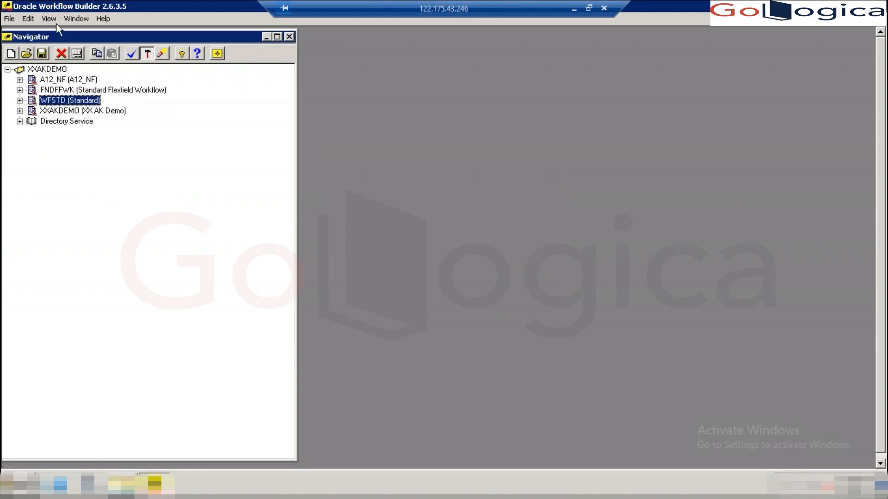
- Open XXMPPLVC.wft from the Krishna folder and expand it to list its item types
left_click(26, 53)
left_click(451, 202)
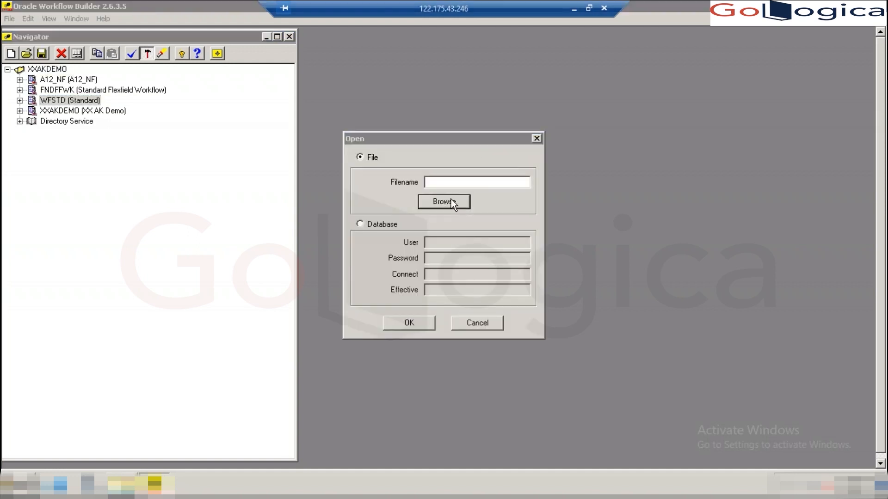
left_click(346, 215)
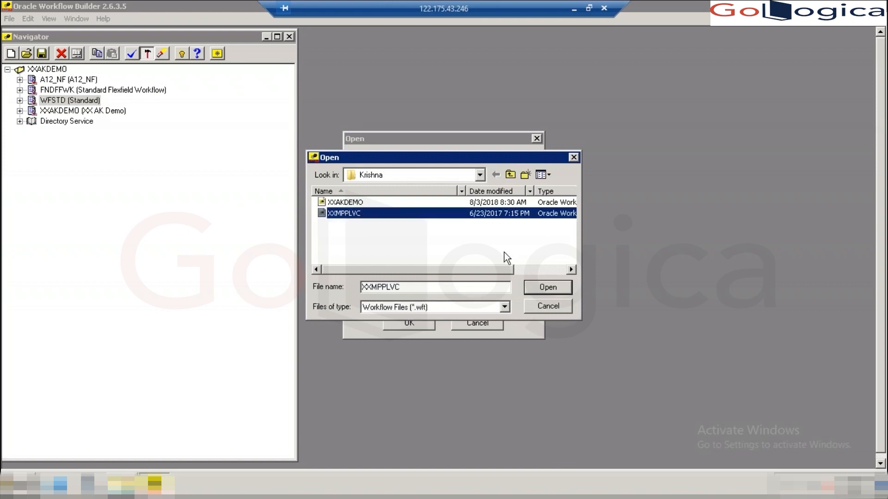
left_click(559, 287)
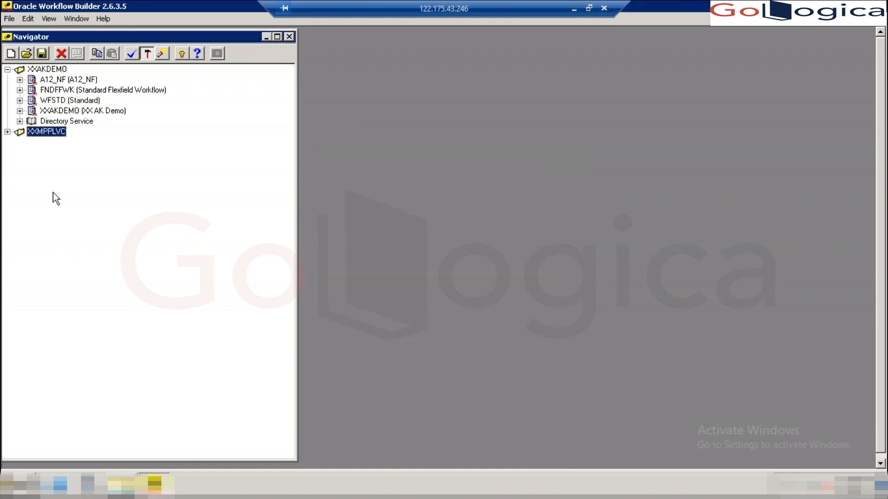
left_click(7, 133)
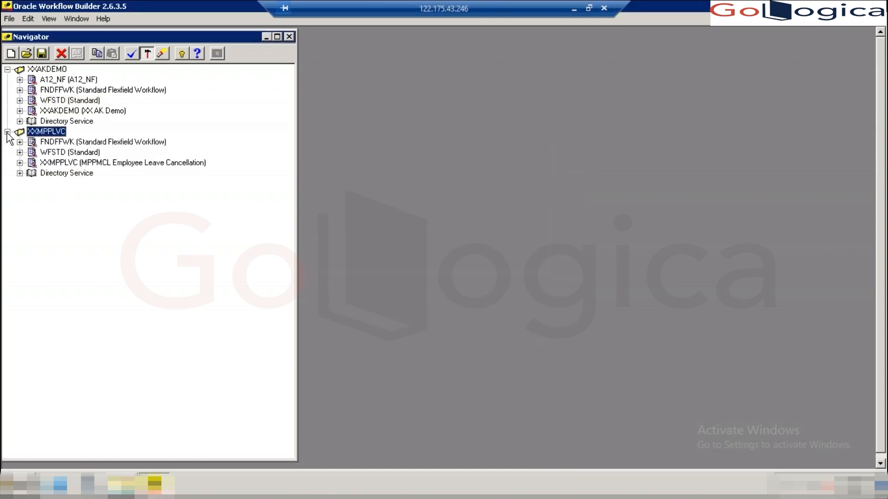
- Change the access level from 200 to 99 in the About details and confirm
left_click(103, 19)
left_click(117, 42)
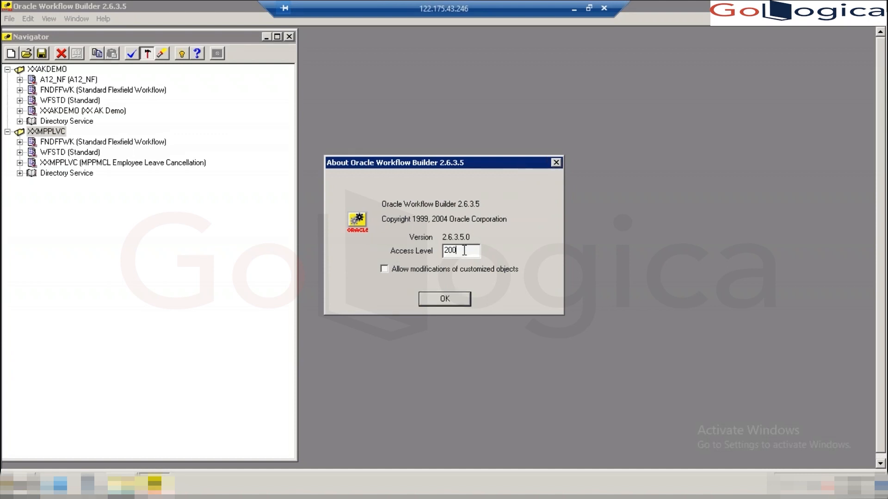
key("BackSpace")
key("BackSpace")
key("BackSpace")
type("99")
left_click(446, 299)
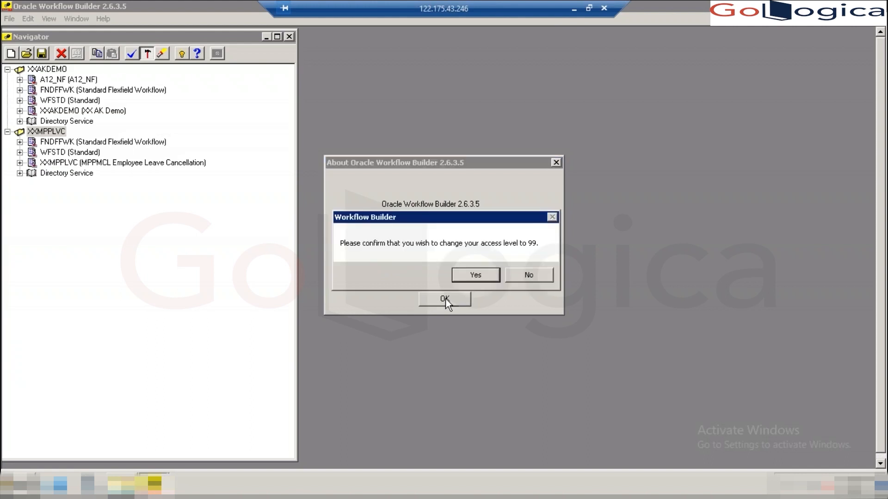
left_click(479, 273)
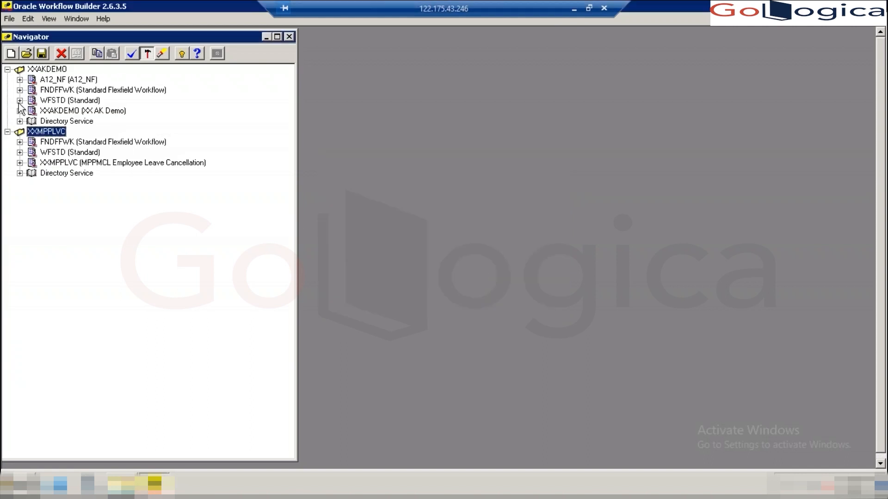
- Select XXAKDEMO and recheck in the About details that the access level is 99
left_click(47, 69)
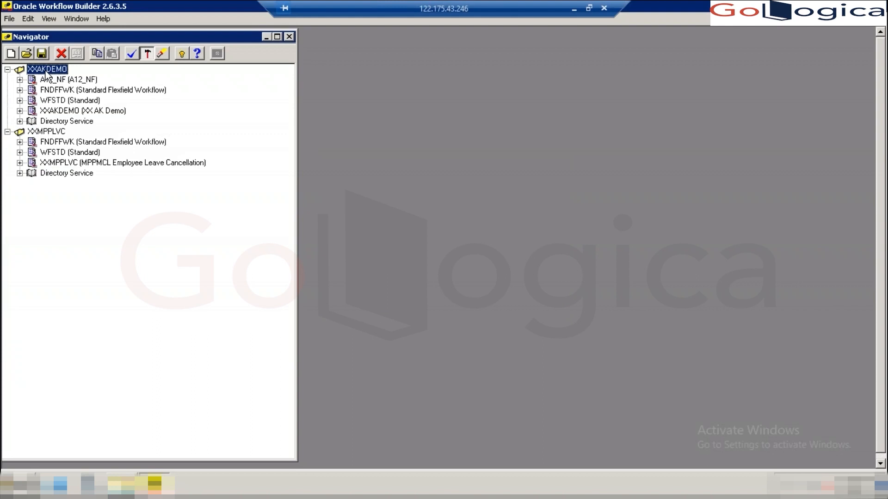
left_click(104, 17)
left_click(119, 43)
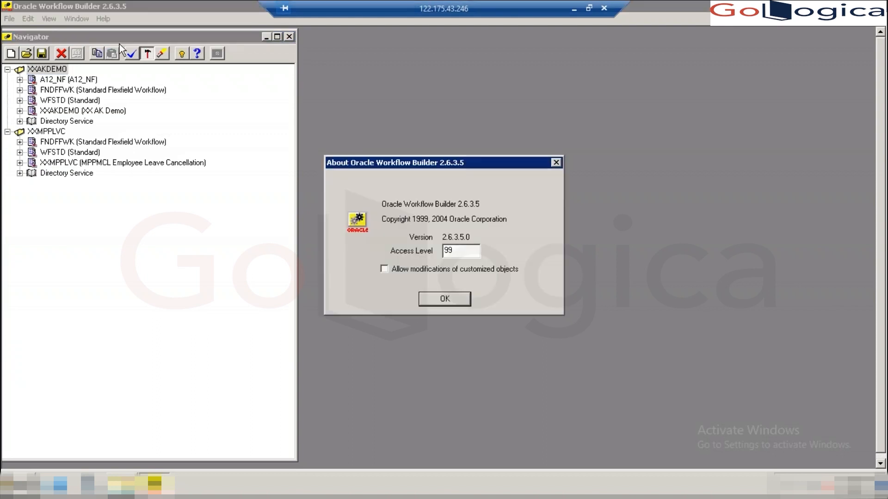
left_click(451, 302)
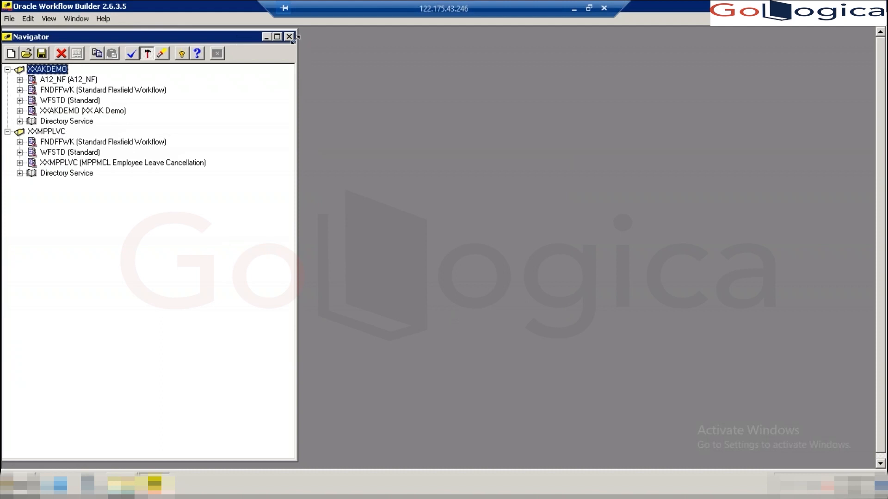
- Narrow the Navigator window and remove the XXMPPLVC data store from it
left_click_drag(296, 38, 226, 39)
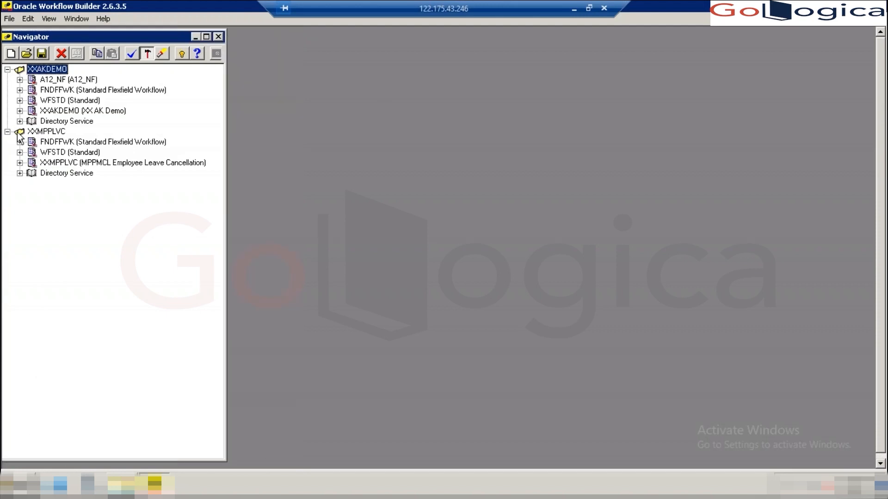
left_click(43, 132)
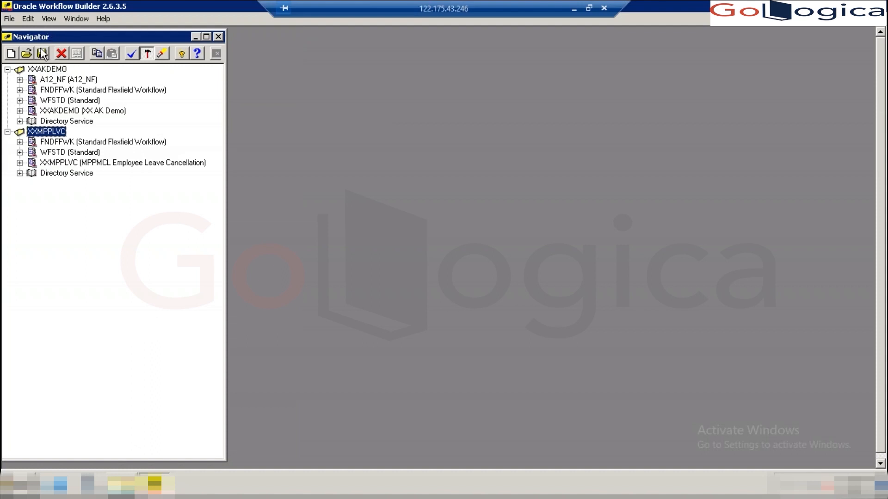
left_click(61, 54)
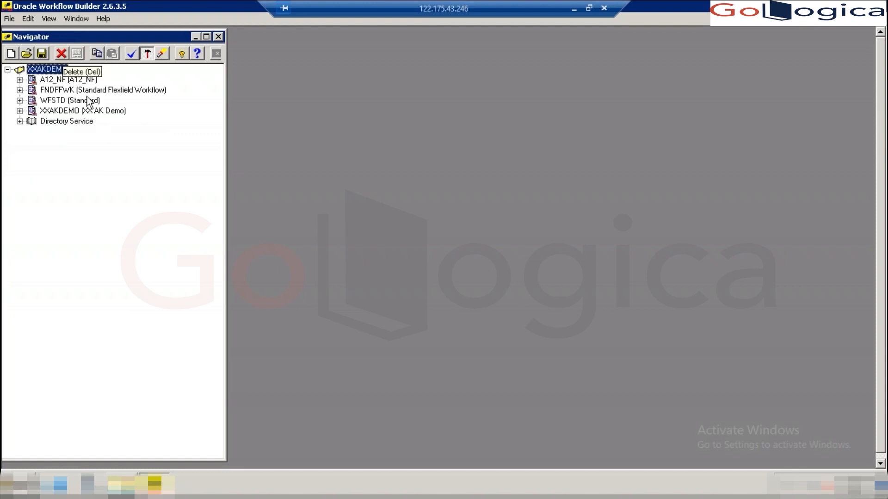
left_click(573, 10)
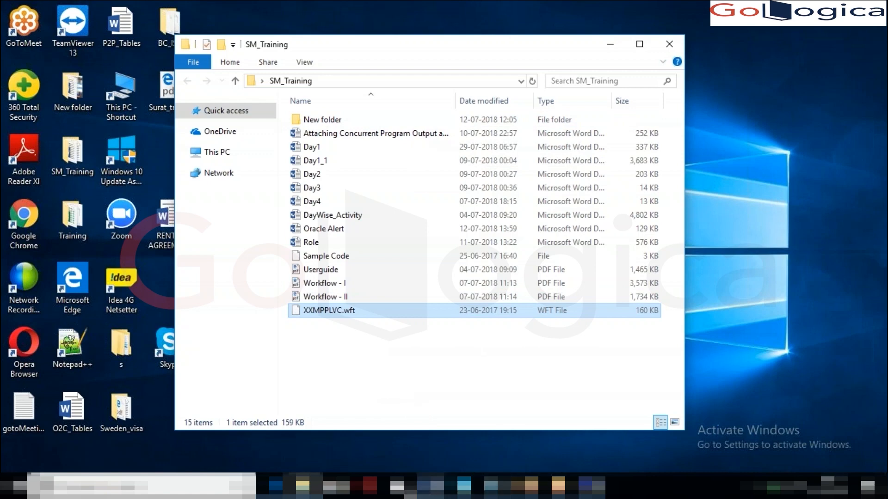
mouse_move(437, 487)
left_click(476, 437)
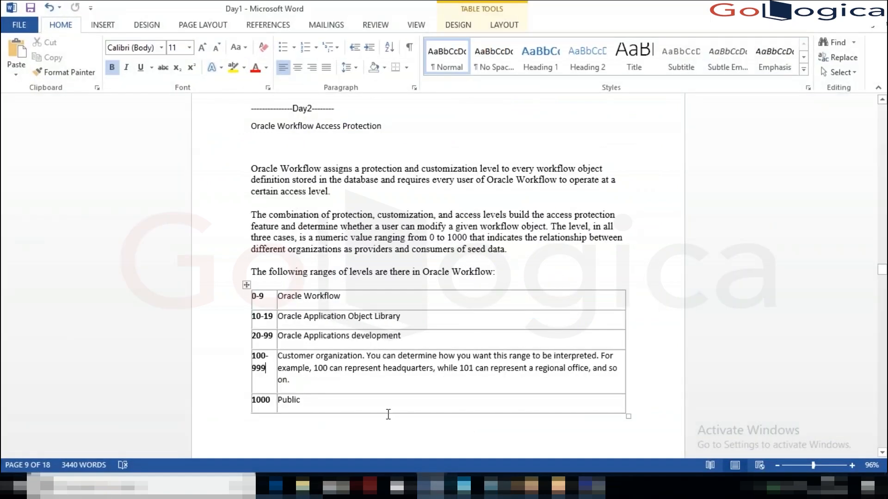
key("alt+Tab")
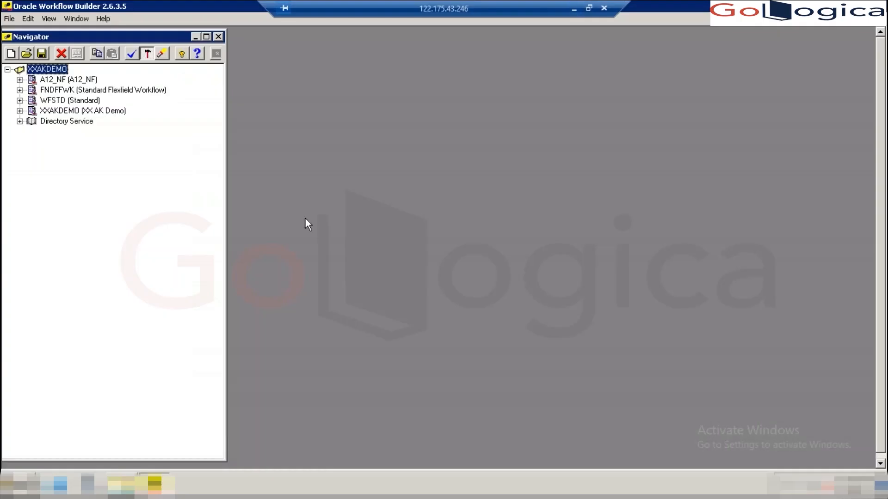
- Expand XXAKDEMO and its Notifications, then open the XXAKNOT notification's properties
left_click(20, 111)
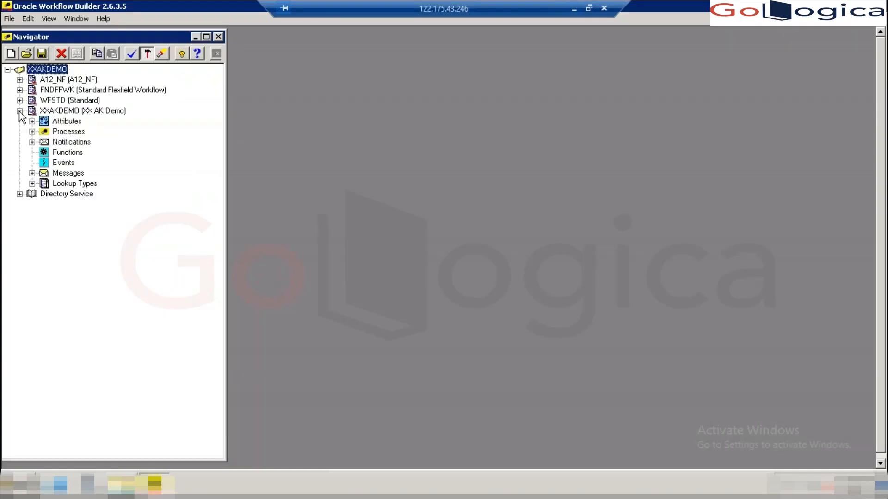
left_click(32, 142)
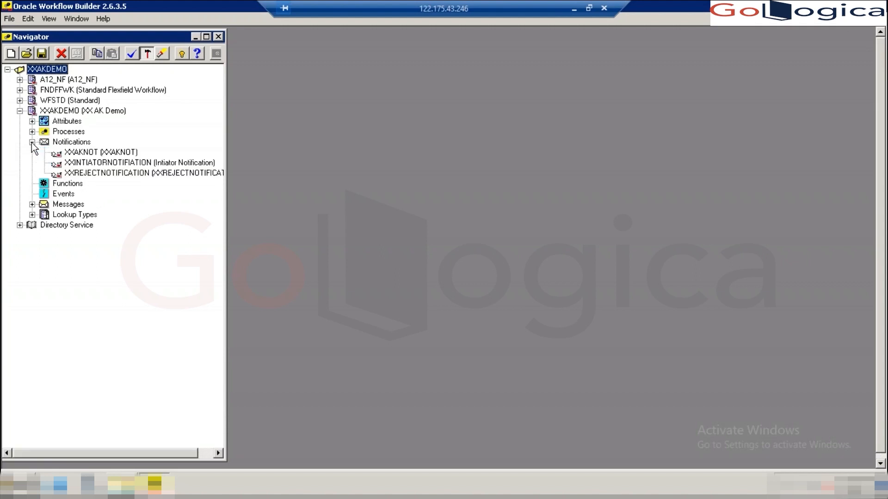
double_click(59, 157)
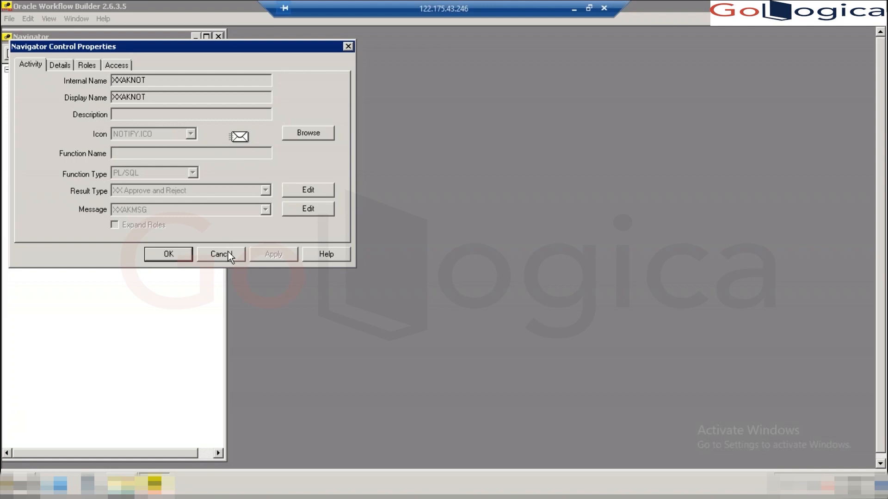
- Show XXAKNOT's access levels: customization 100, protection 100, current access 99
left_click(113, 64)
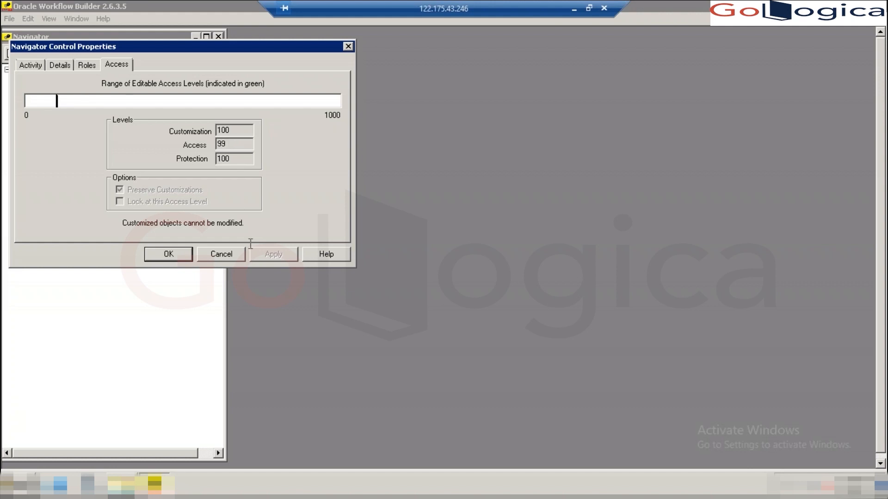
- Close the XXAKNOT properties without saving changes
left_click(232, 258)
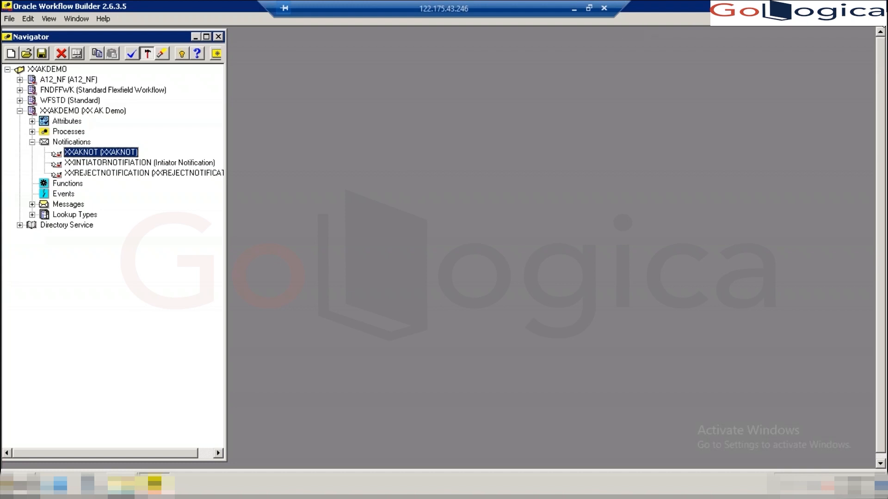
left_click(573, 10)
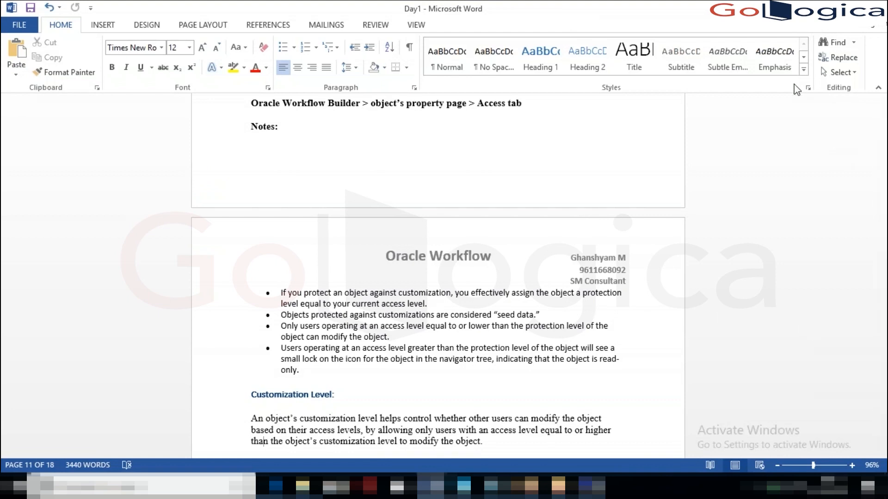
left_click(563, 338)
left_click(592, 487)
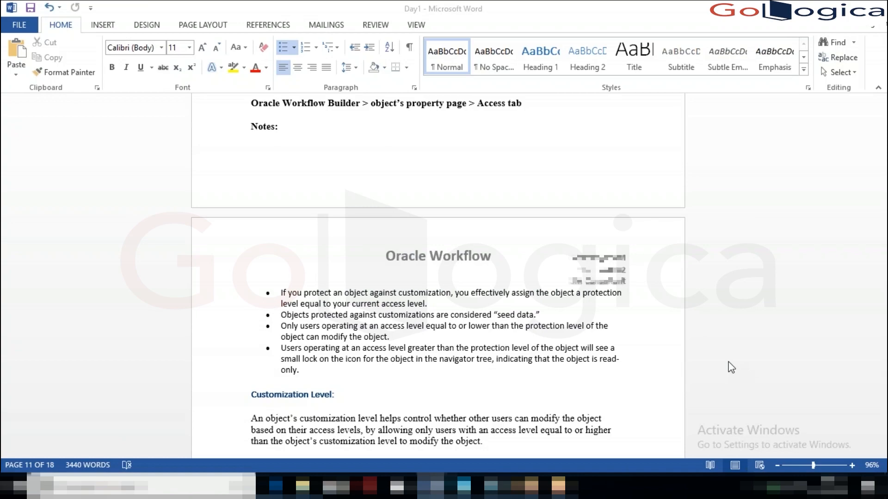
key("alt+Tab")
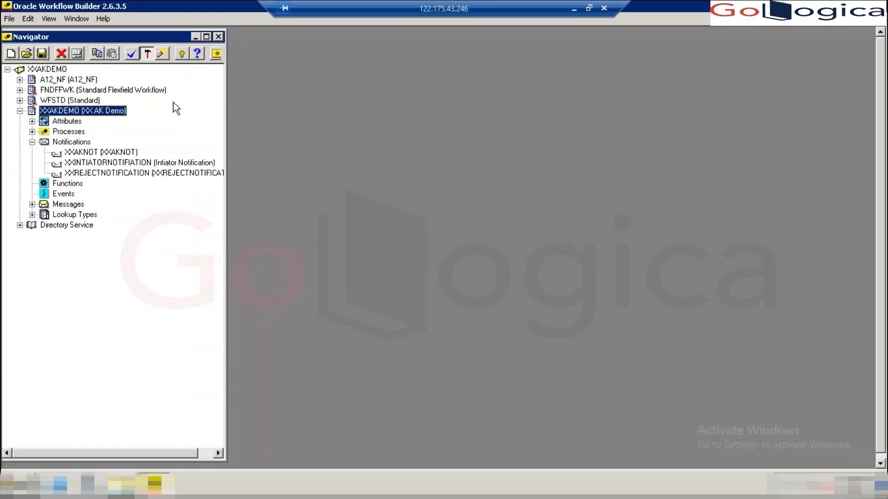
- Change the access level from 100 to 99 in the About details and confirm
left_click(107, 19)
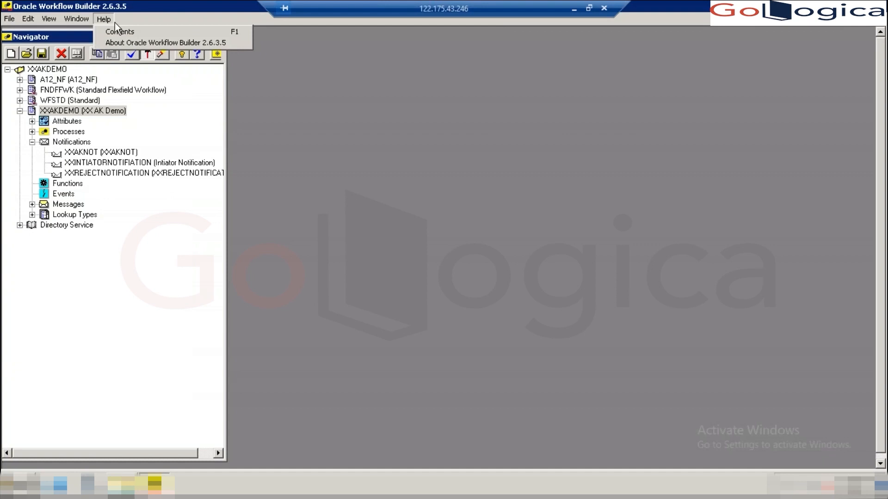
left_click(129, 42)
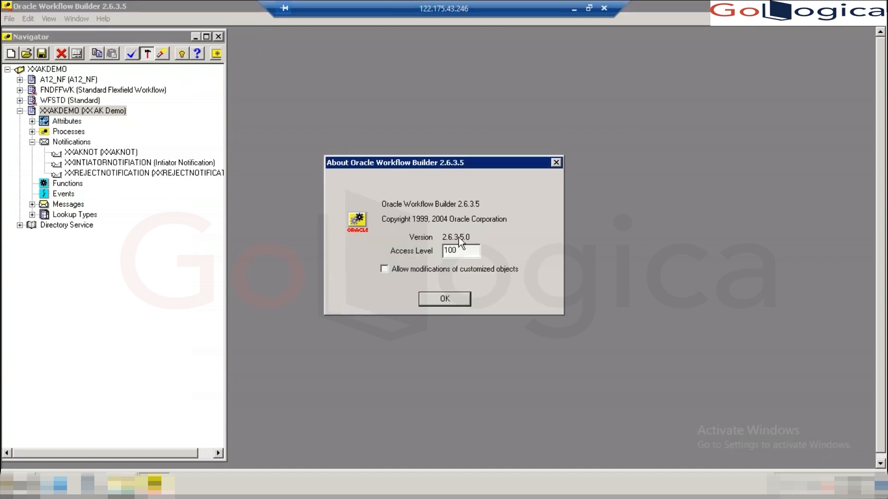
key("BackSpace")
key("BackSpace")
key("BackSpace")
type("99")
left_click(441, 298)
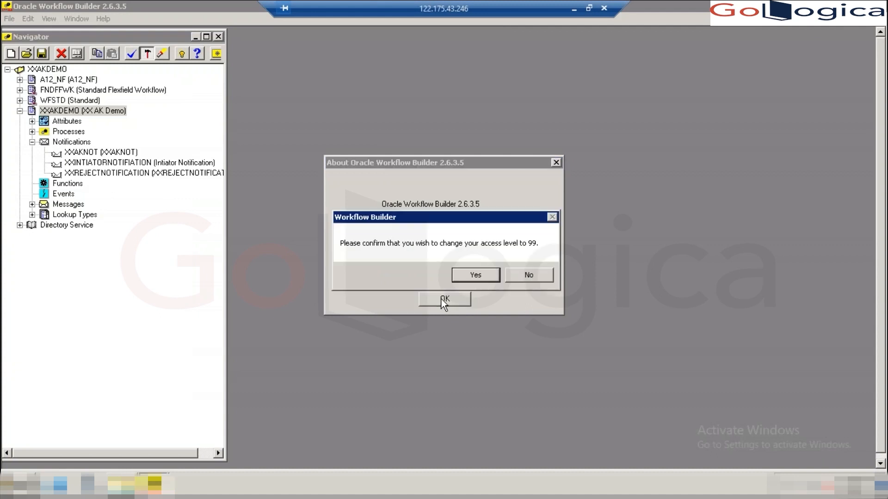
left_click(476, 275)
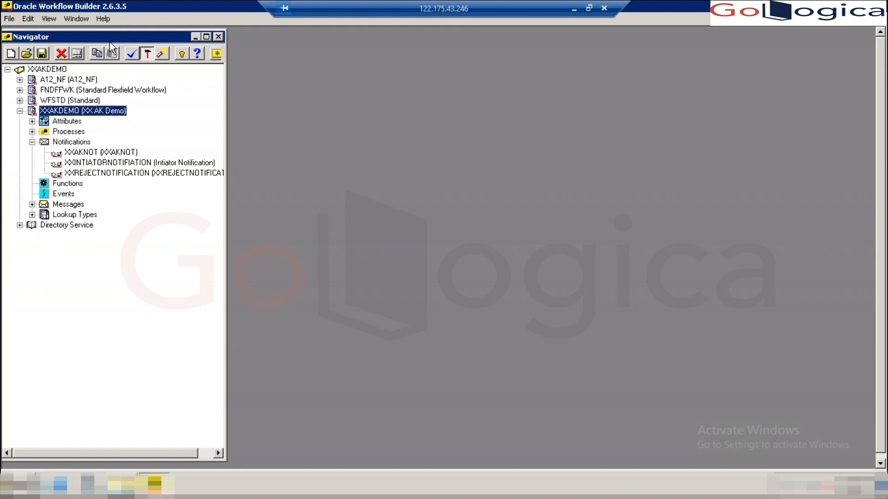
- Review XXAKNOT's access and protection levels, then reopen About showing access level 99
double_click(57, 154)
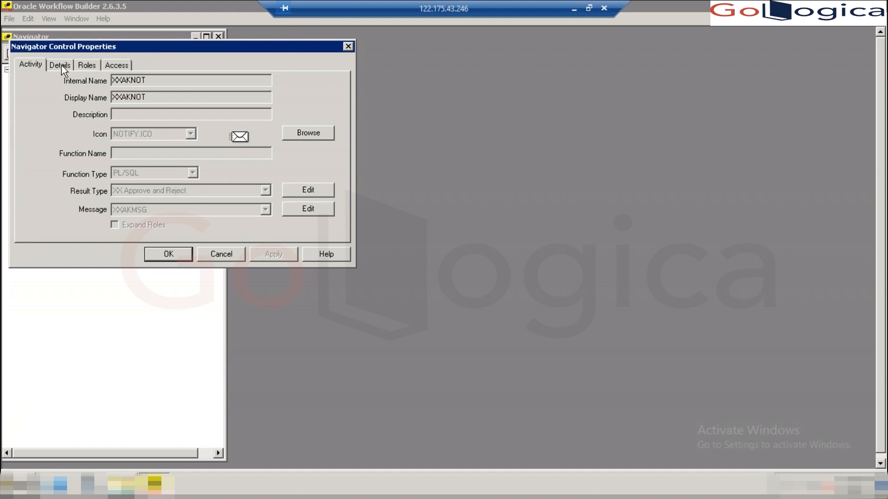
left_click(119, 68)
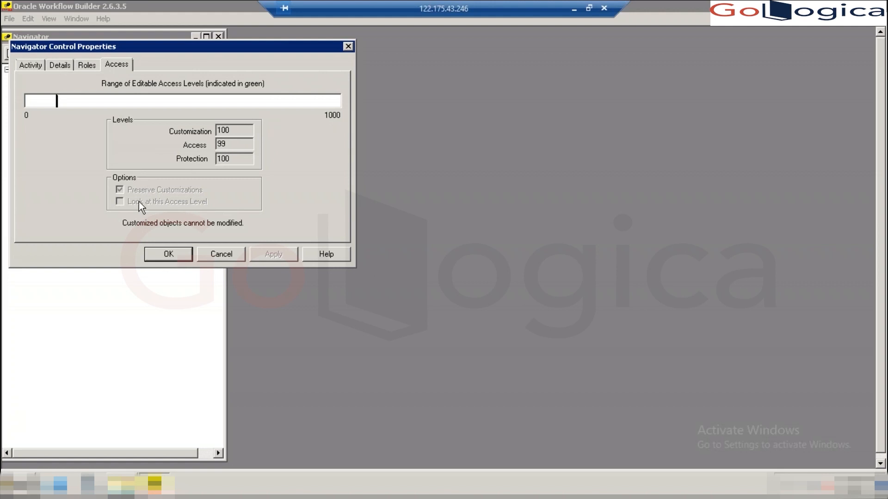
left_click(350, 48)
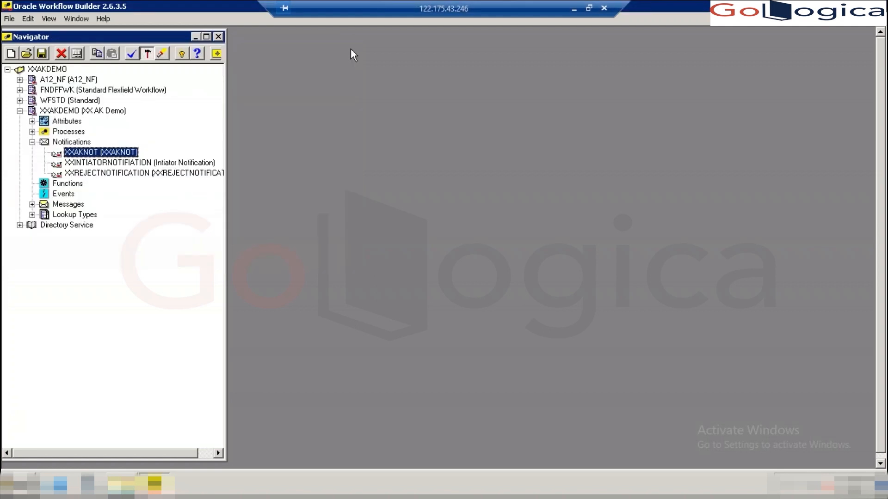
left_click(98, 19)
left_click(120, 44)
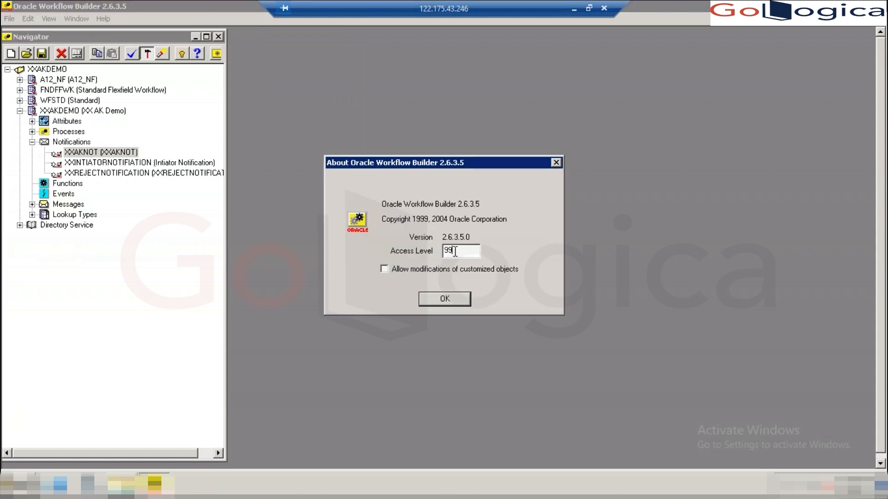
- Replace Access Level 99 with 100 in the About dialog and confirm the change
key("BackSpace")
key("BackSpace")
type("100")
key("Return")
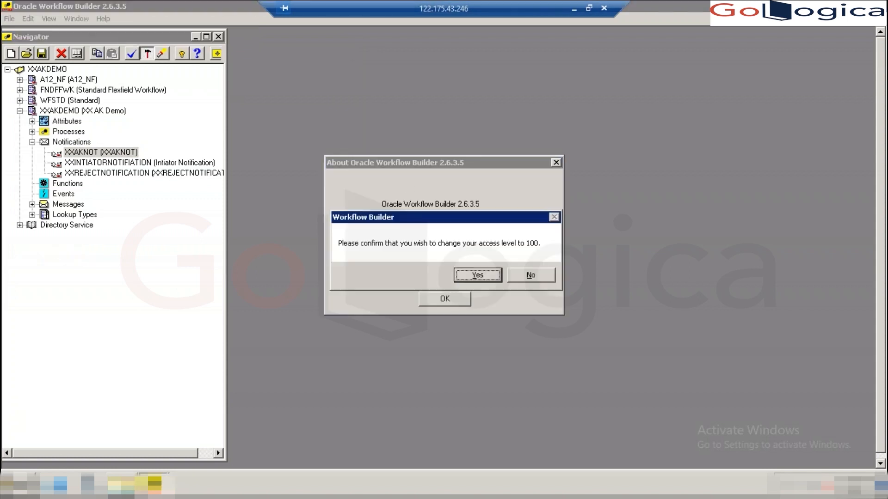
left_click(476, 276)
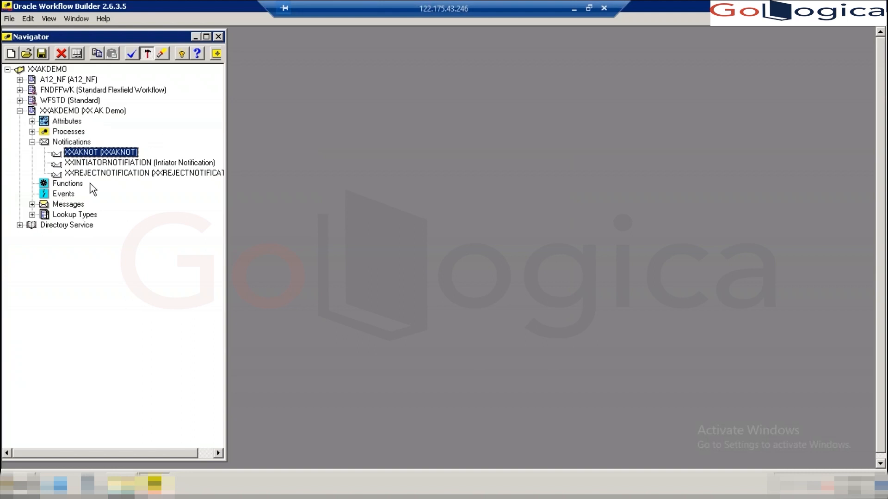
double_click(58, 154)
left_click(119, 66)
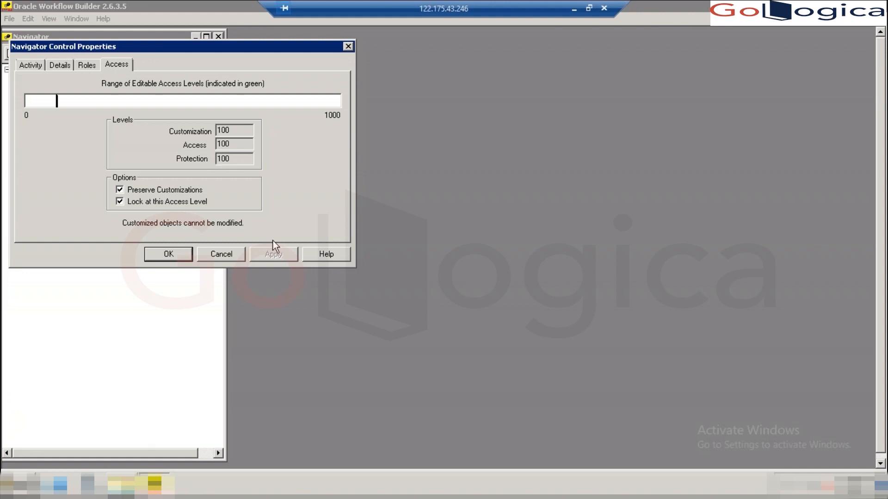
left_click(220, 257)
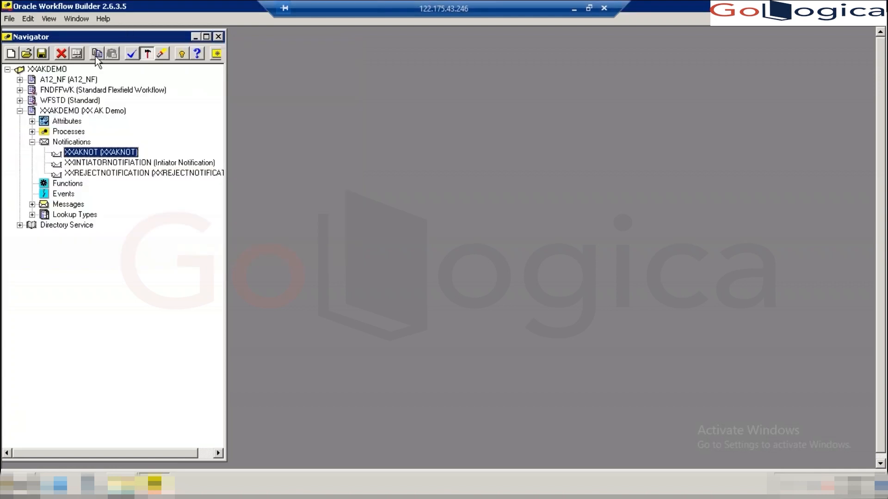
left_click(56, 112)
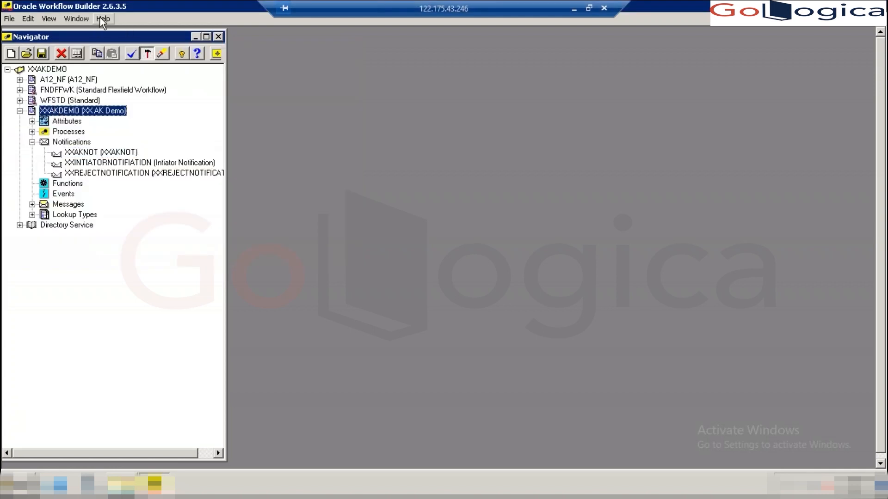
left_click(100, 19)
left_click(125, 40)
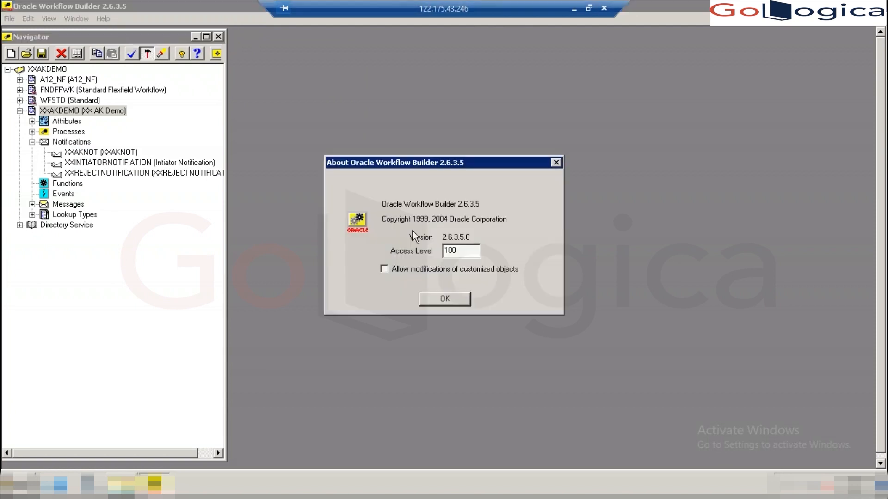
key("BackSpace")
key("BackSpace")
key("BackSpace")
type("99")
left_click(445, 299)
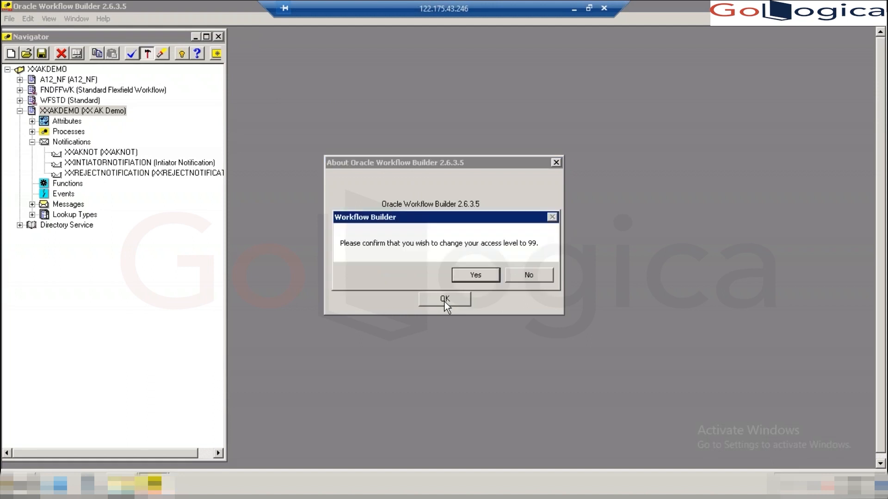
left_click(481, 275)
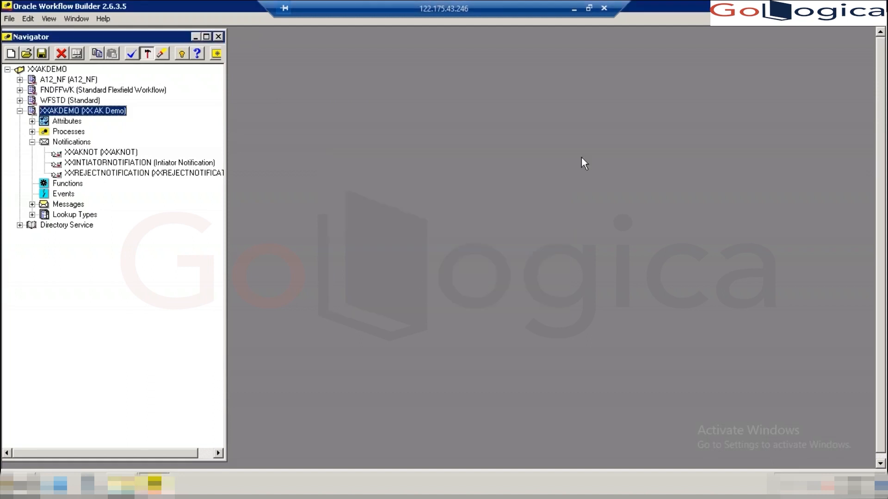
double_click(58, 156)
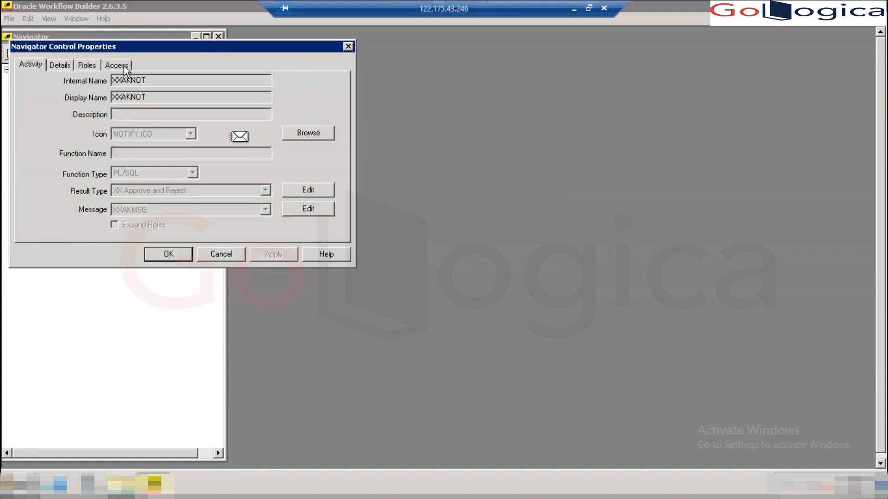
left_click(124, 65)
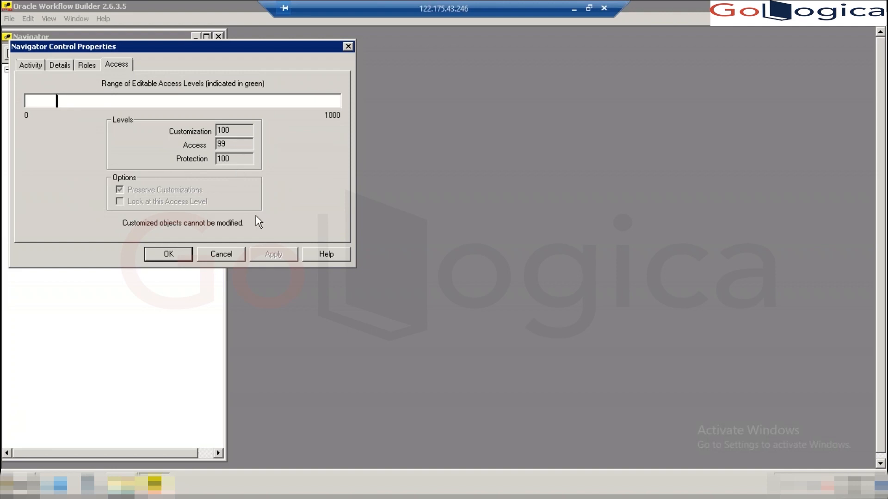
left_click(224, 254)
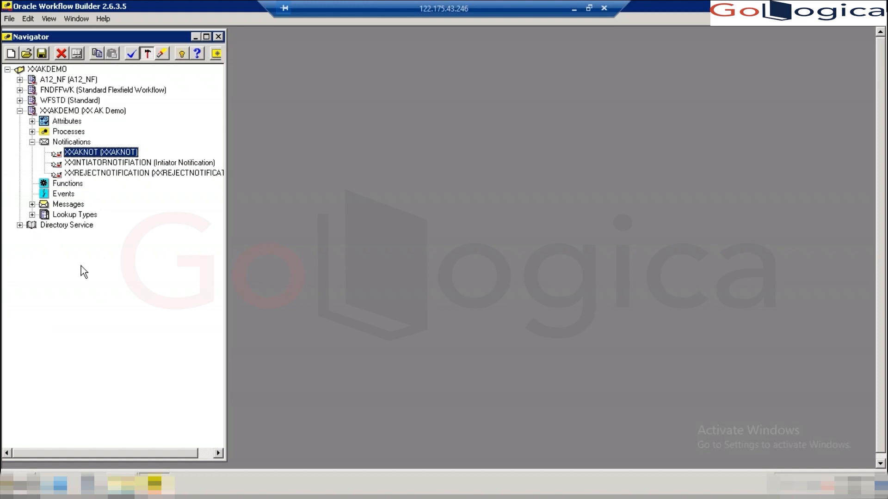
- From Help > About Oracle Workflow Builder, change Access Level 99 to 100 and confirm
left_click(104, 18)
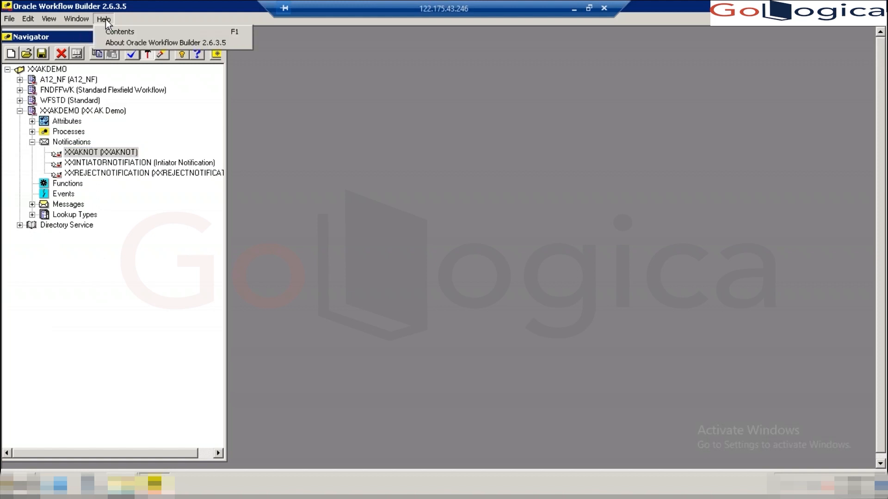
left_click(119, 45)
left_click(461, 251)
key("BackSpace")
key("BackSpace")
type("100")
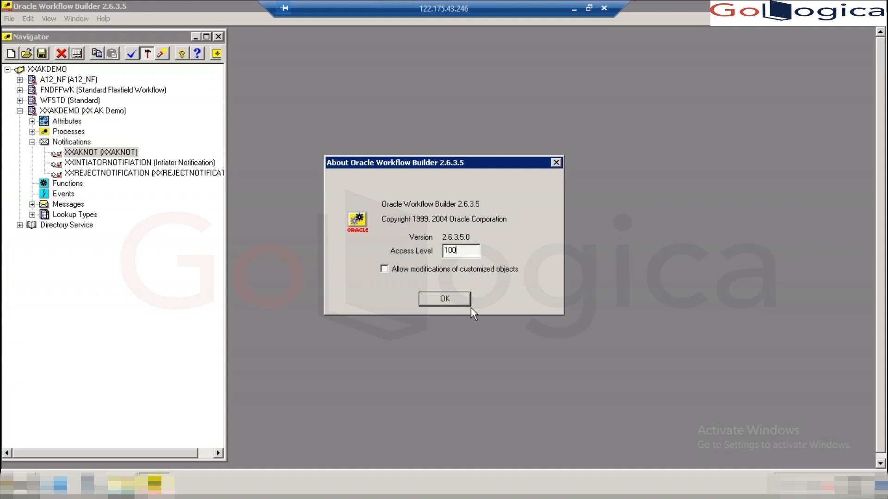
left_click(456, 302)
left_click(492, 275)
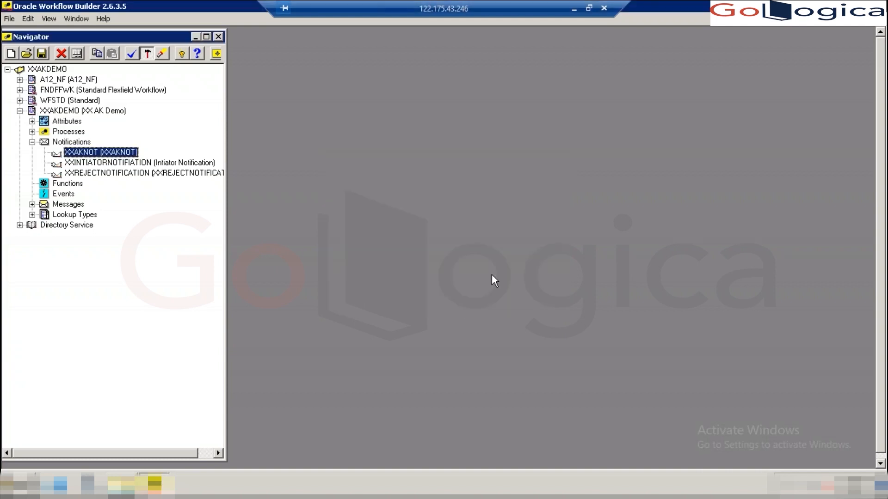
double_click(58, 154)
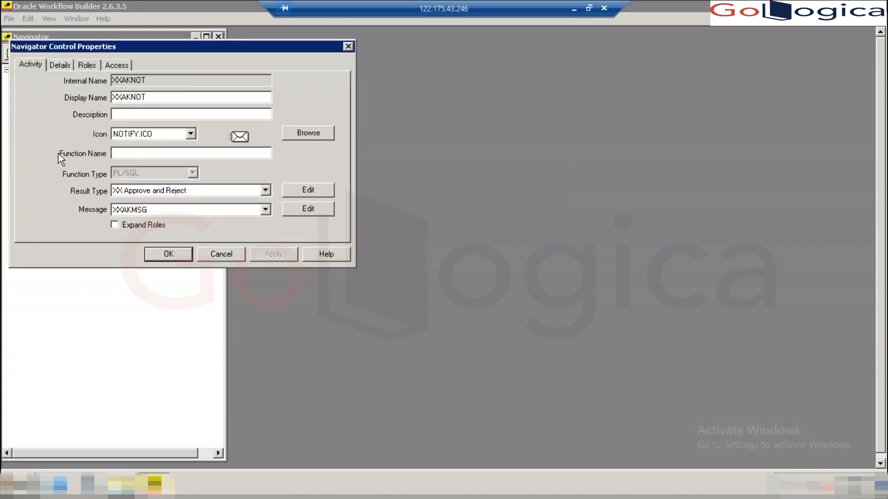
left_click(115, 65)
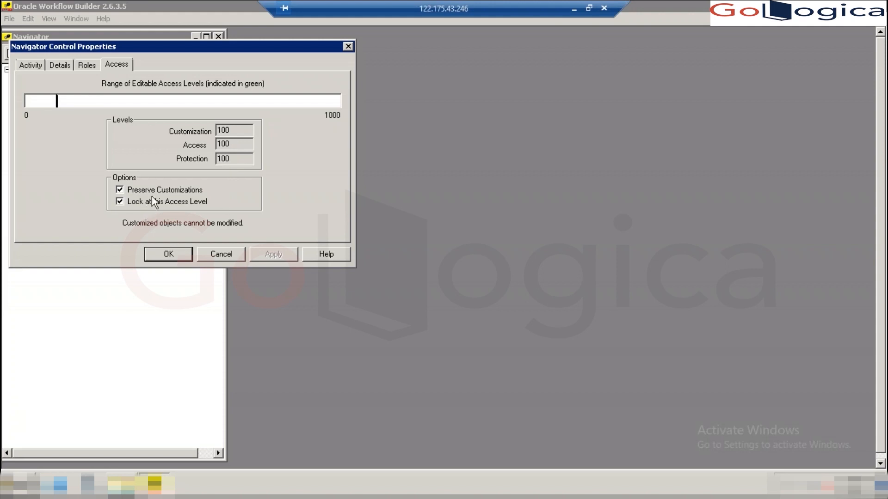
left_click(176, 254)
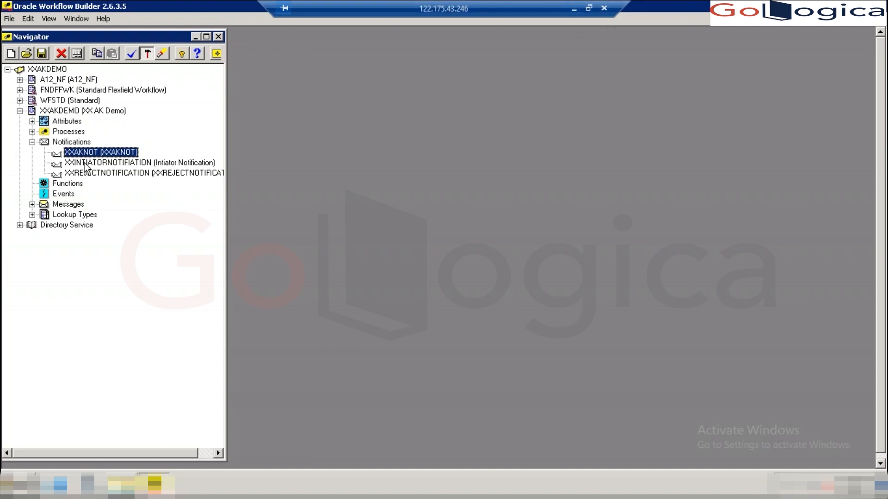
- Collapse XXAKDEMO in the Navigator and minimize the remote session to view the Word notes
left_click(20, 111)
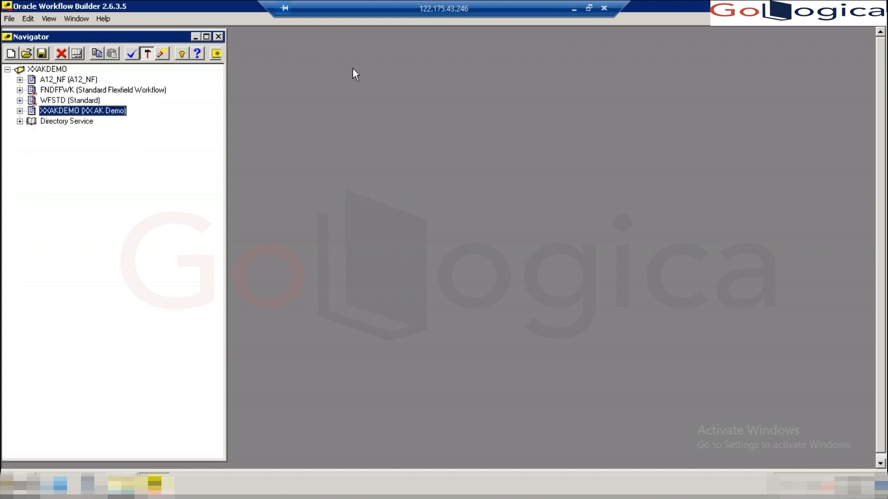
left_click(573, 9)
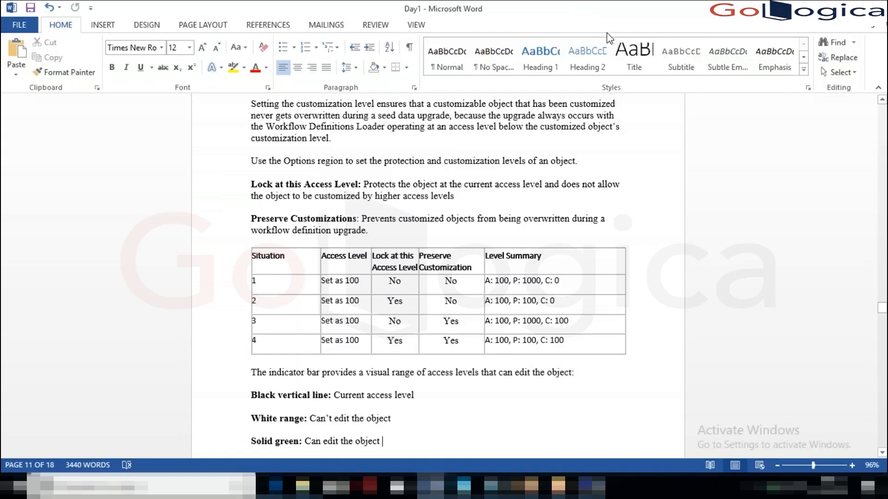
left_click_drag(886, 310, 885, 310)
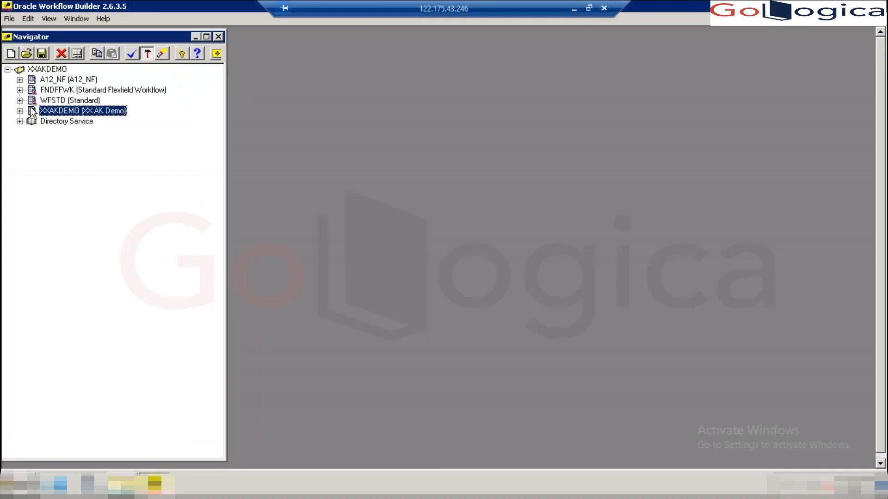
left_click(131, 54)
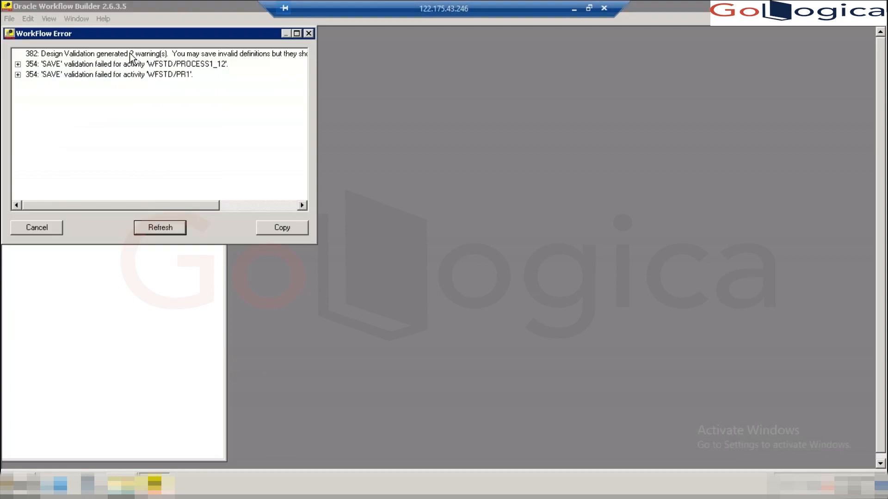
left_click(18, 64)
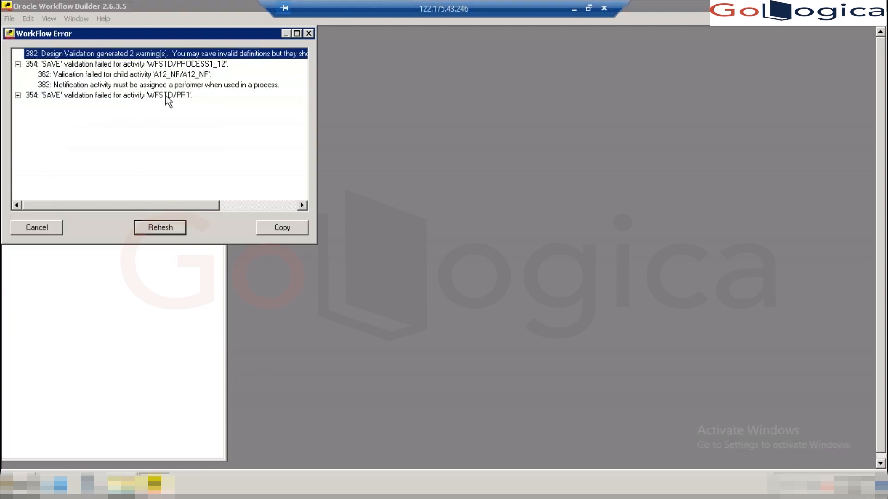
left_click(18, 95)
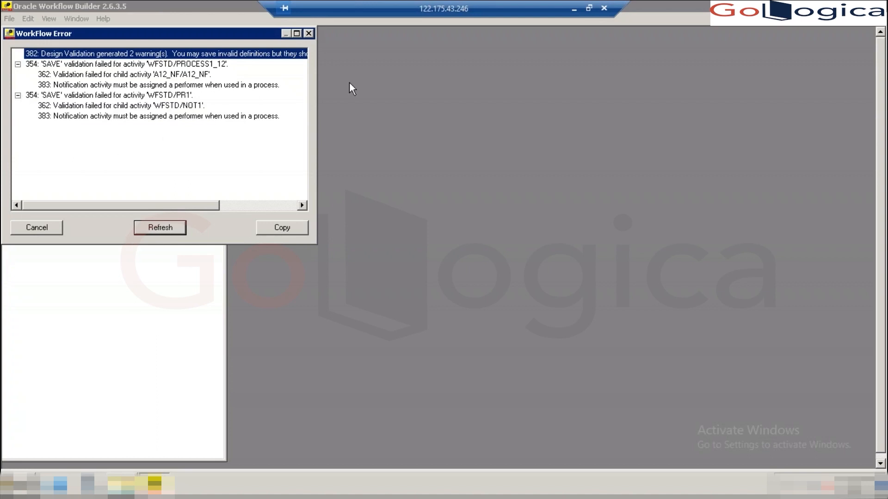
left_click(309, 34)
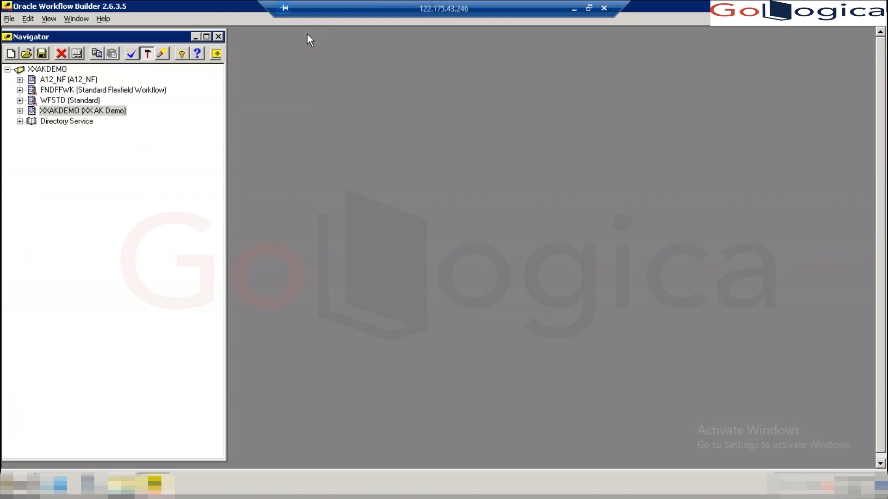
- Expand XXAKDEMO > Processes, open the XXAKPROCESS diagram, and select the Functions branch
key("alt+Tab")
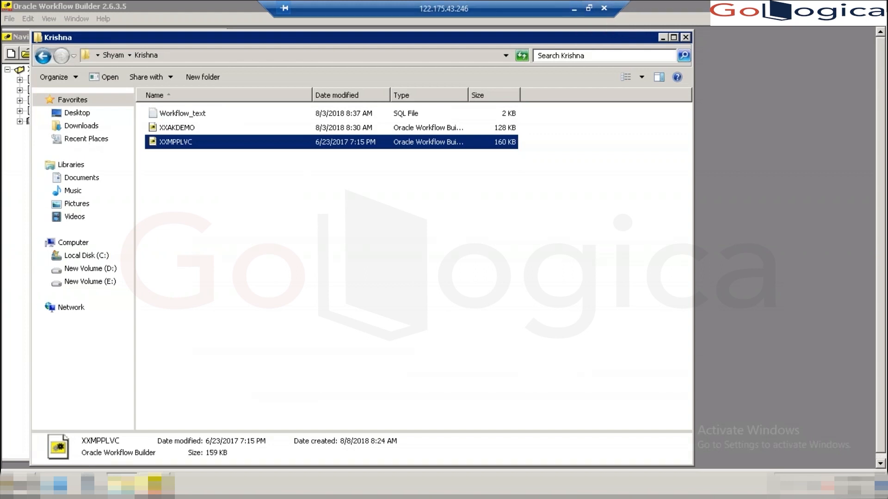
left_click(154, 483)
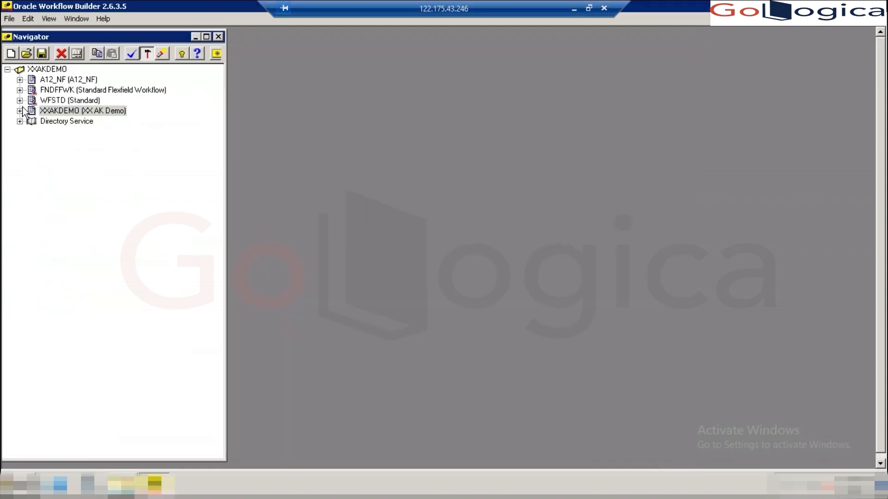
left_click(20, 111)
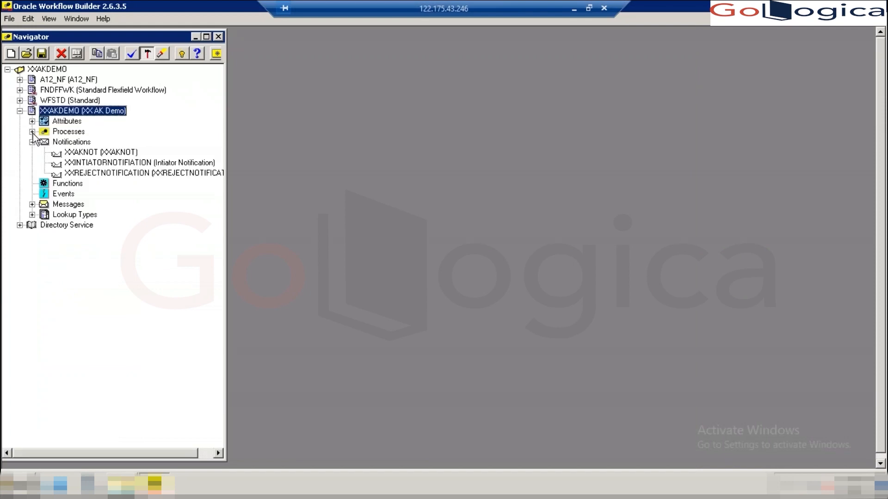
left_click(32, 132)
double_click(65, 143)
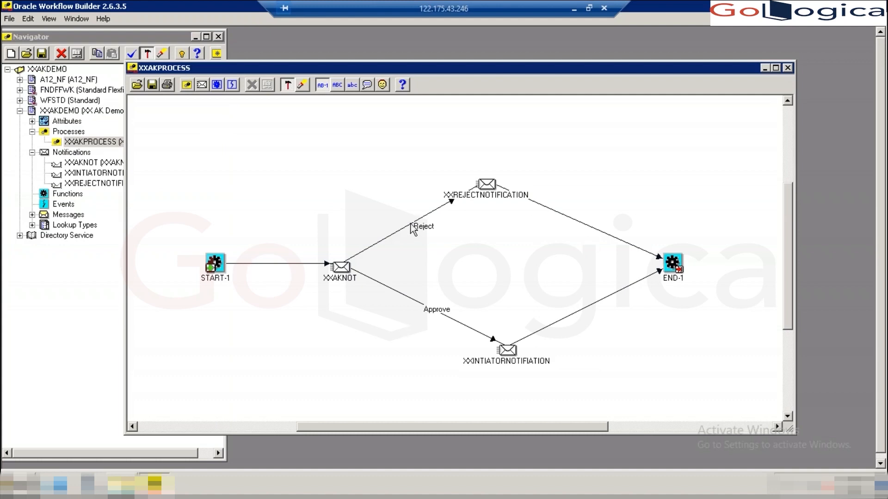
left_click(410, 299)
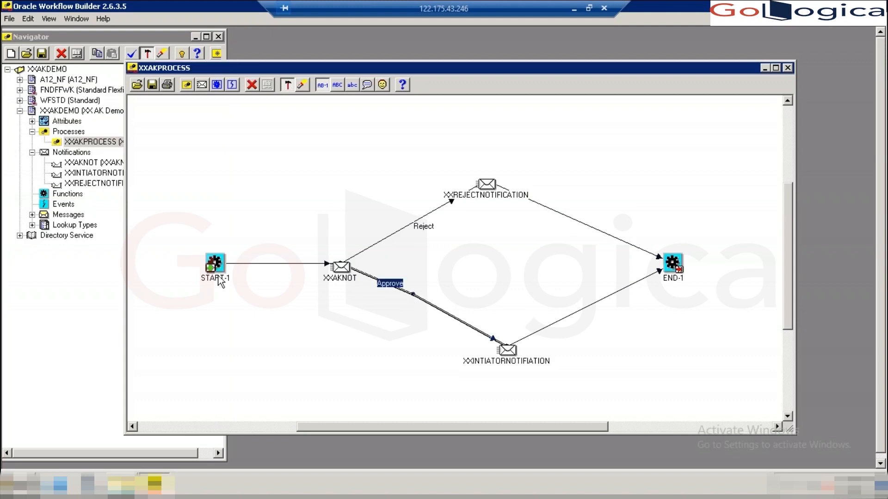
left_click(57, 197)
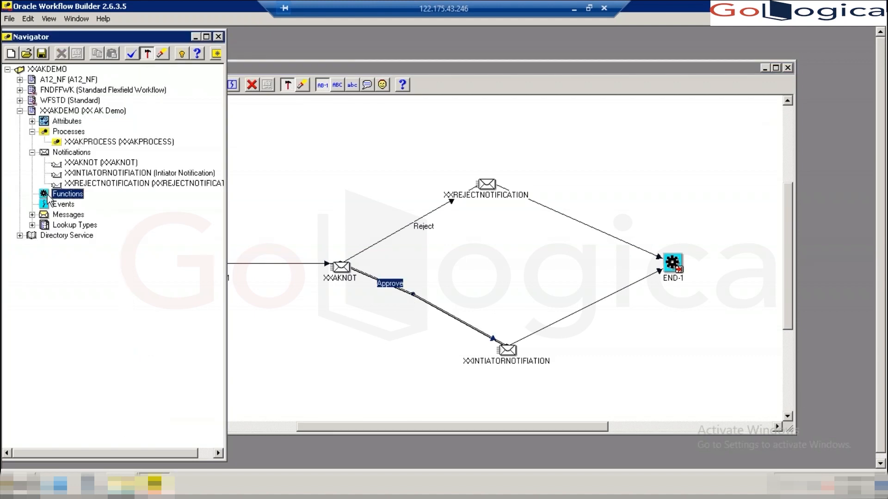
- Start a new PL/SQL function activity under Functions, opening its unnamed properties form
double_click(47, 195)
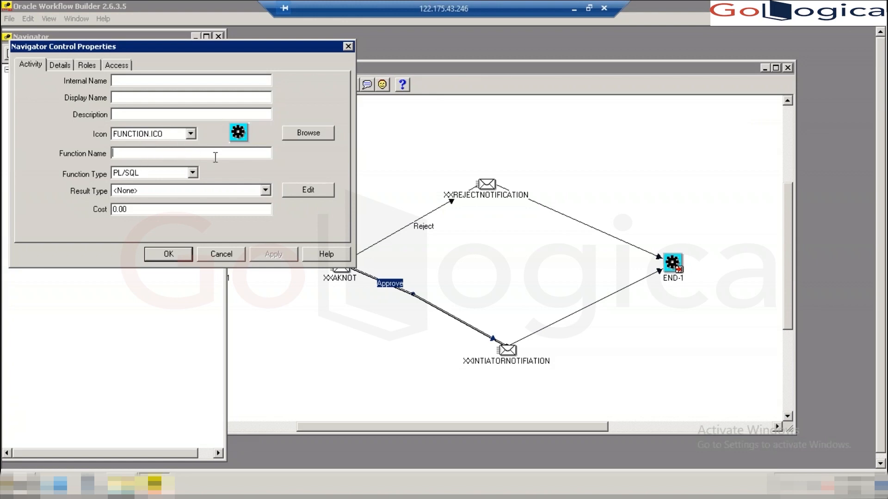
left_click(279, 302)
mouse_move(155, 484)
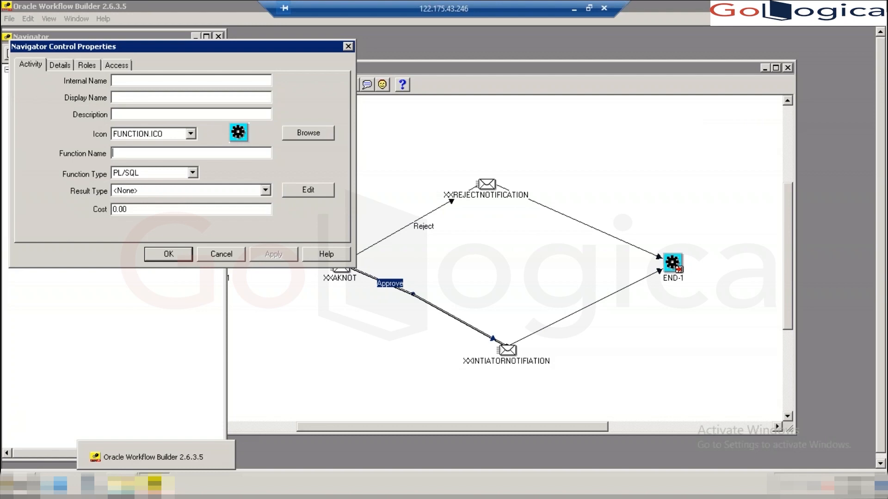
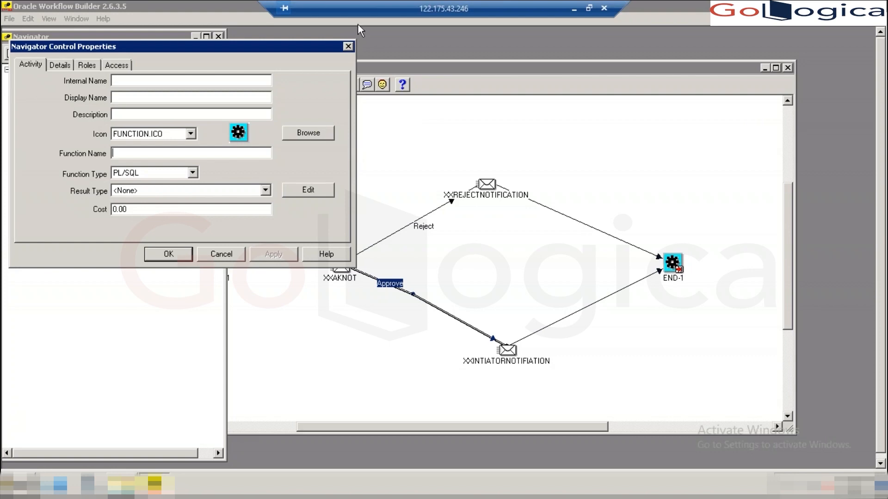
- Dismiss the empty, unnamed function properties form without adding a function activity
left_click(347, 47)
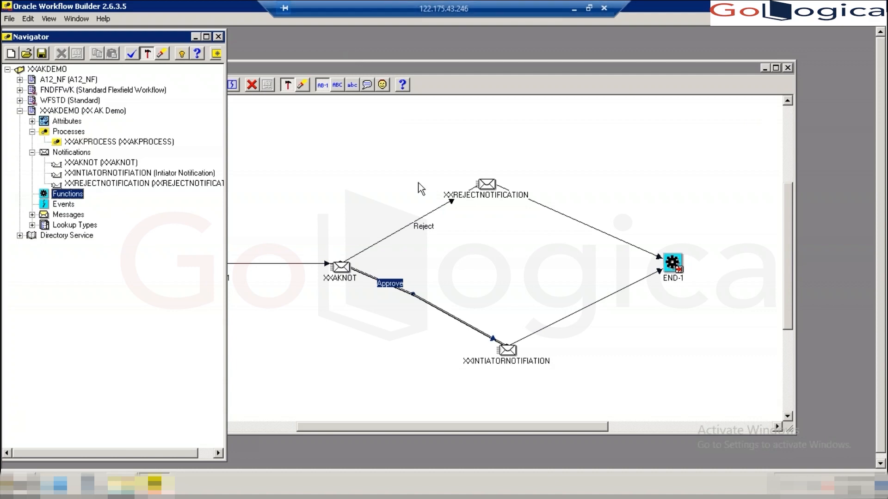
- Deselect the Approve transition, collapse Notifications and Processes, and narrow the Navigator to show the full XXAKPROCESS diagram
left_click(430, 309)
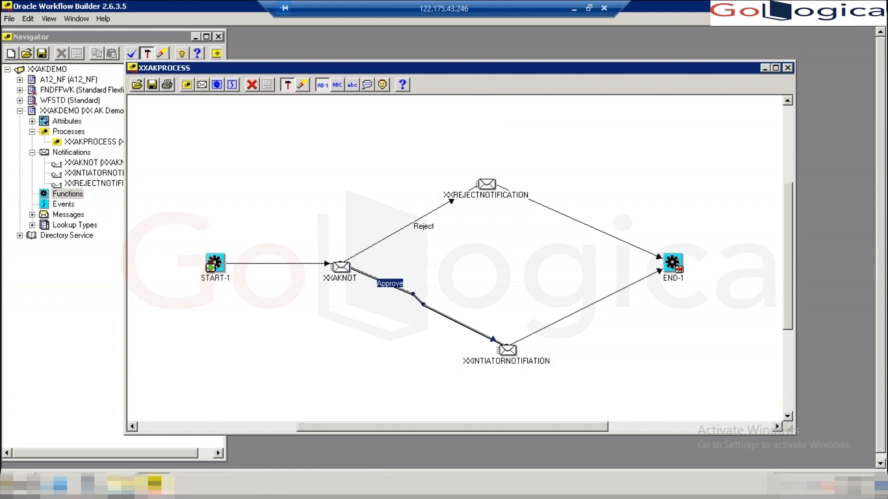
left_click(529, 291)
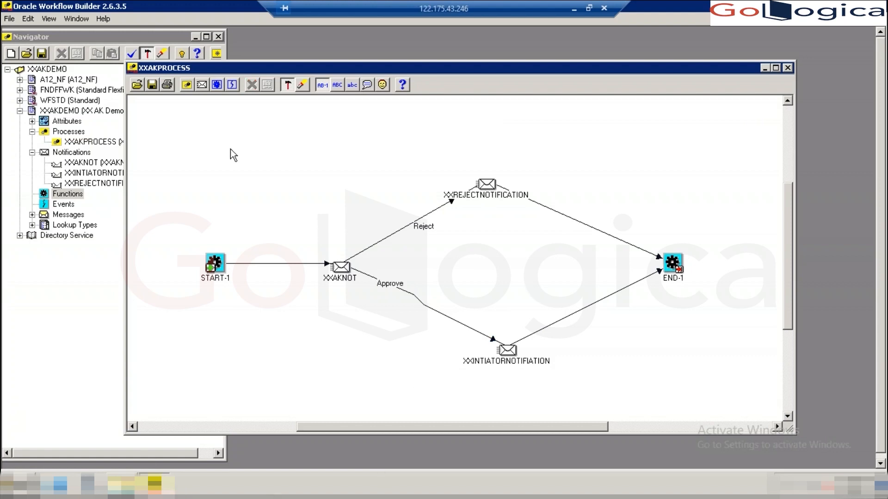
left_click(32, 153)
left_click(31, 132)
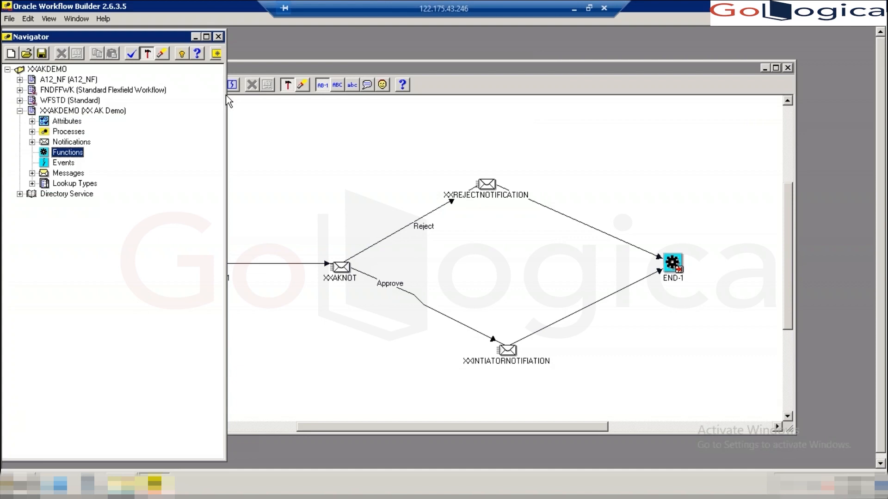
left_click_drag(227, 98, 167, 102)
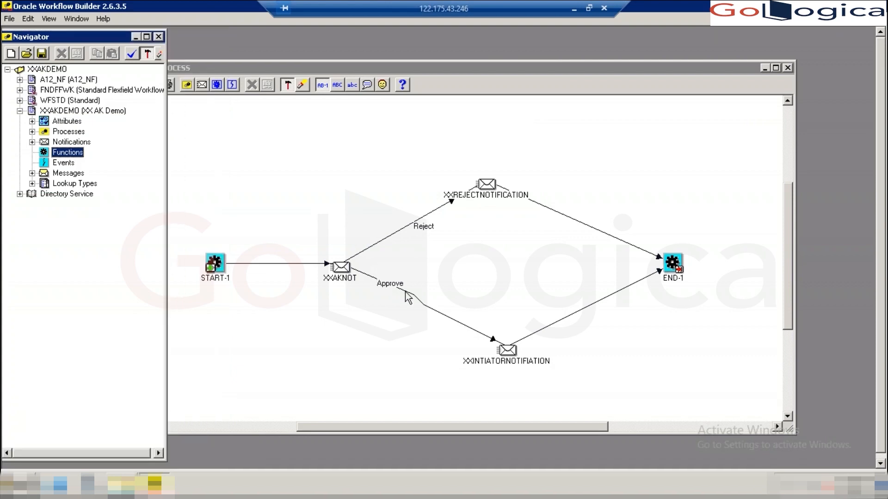
- Expand Lookup Types to list XXAPPR_REJ's APPROVE and REJECT codes
mouse_move(347, 272)
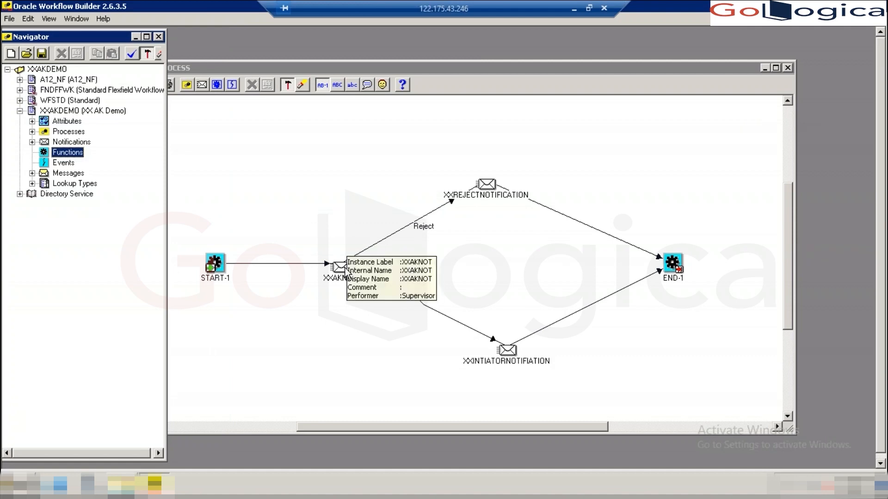
left_click(32, 184)
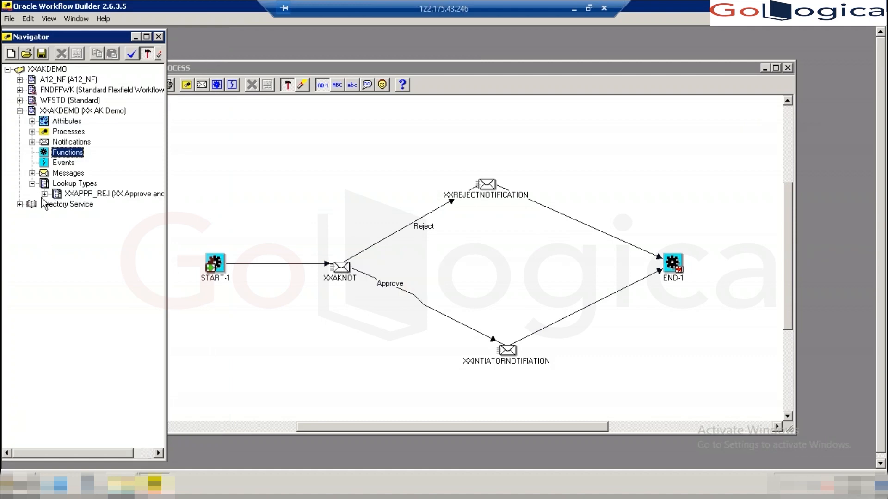
left_click(44, 194)
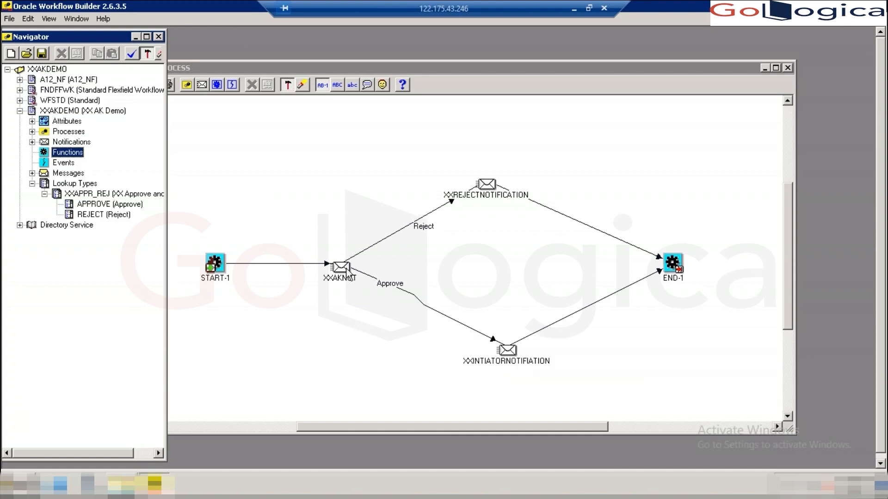
double_click(350, 279)
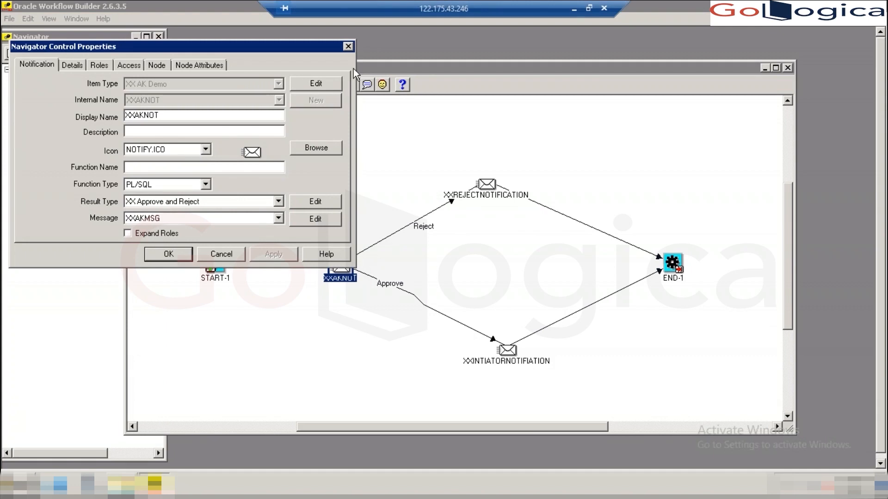
left_click(349, 46)
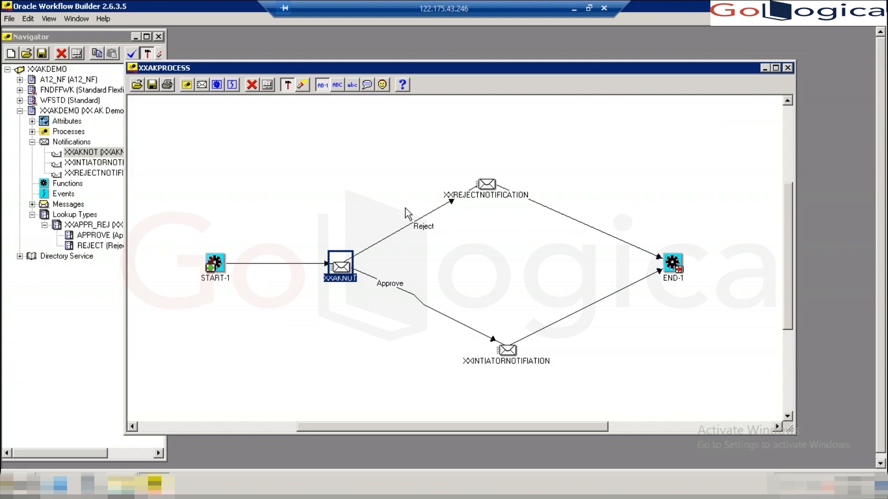
double_click(342, 267)
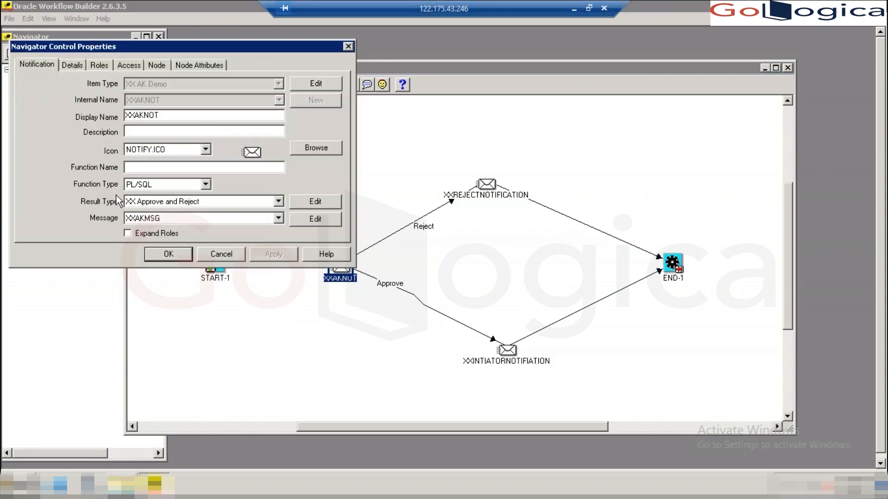
left_click(159, 65)
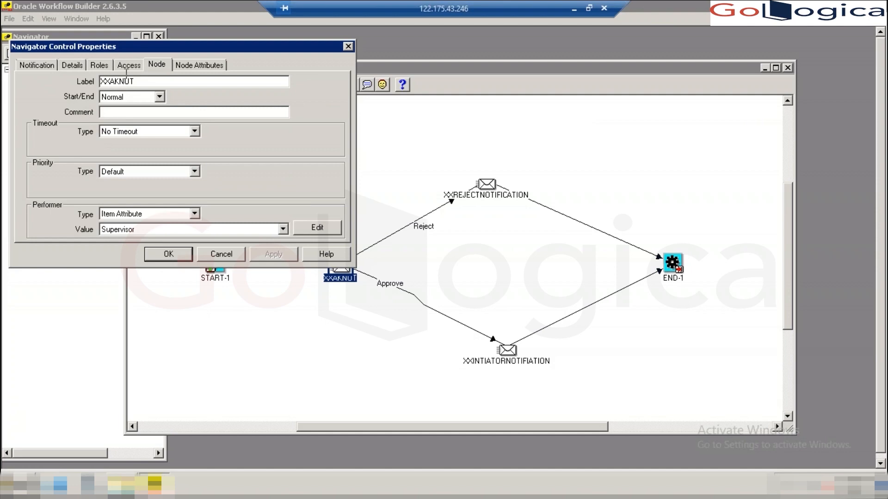
left_click(99, 65)
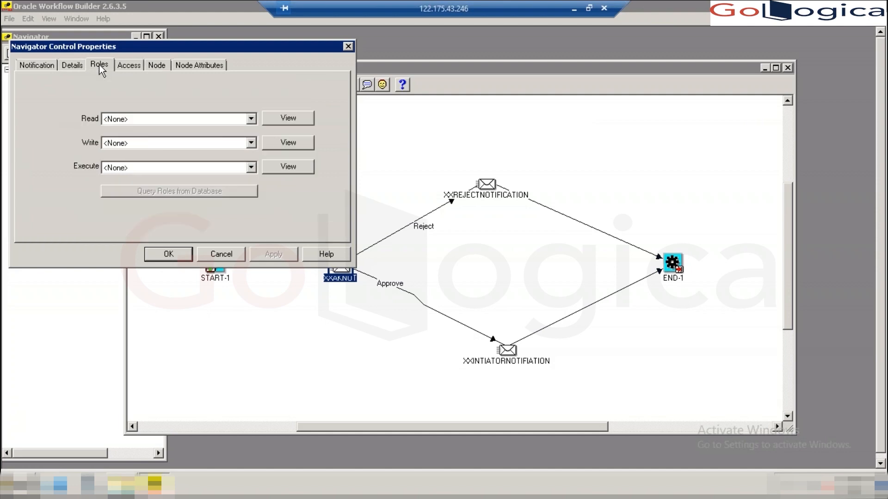
left_click(73, 66)
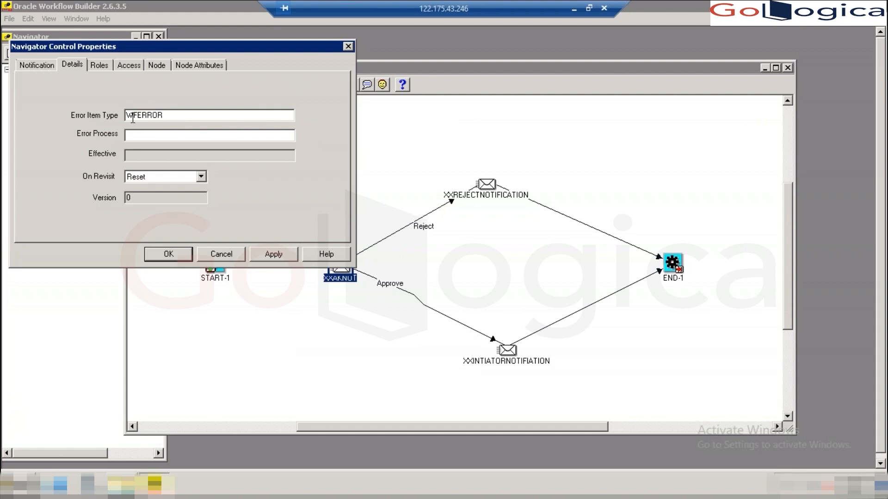
left_click(48, 66)
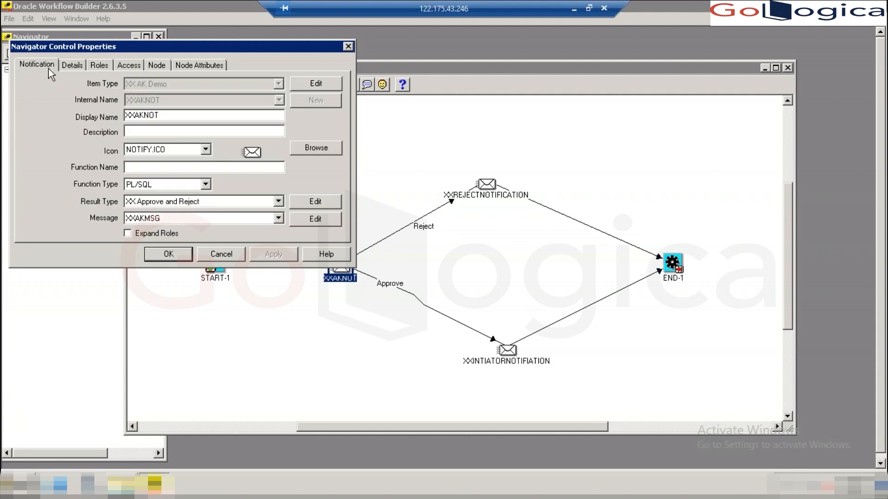
left_click(347, 47)
- Review XXREJECTNOTIFICATION's Node, Notification and Node Attributes tabs, keeping PL/SQL, and close without changes
double_click(487, 184)
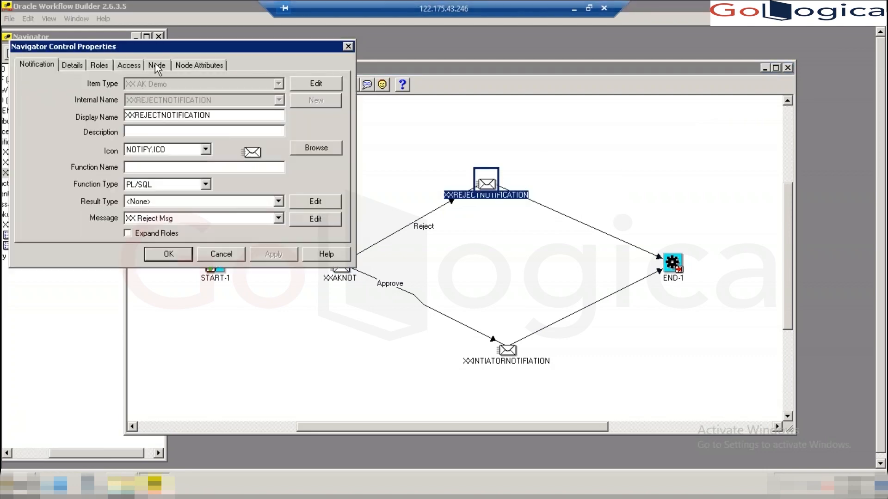
left_click(156, 65)
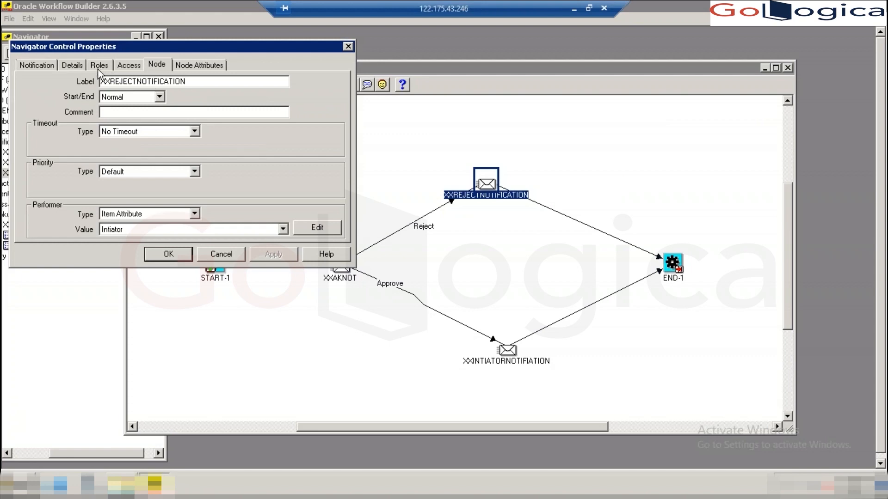
left_click(37, 64)
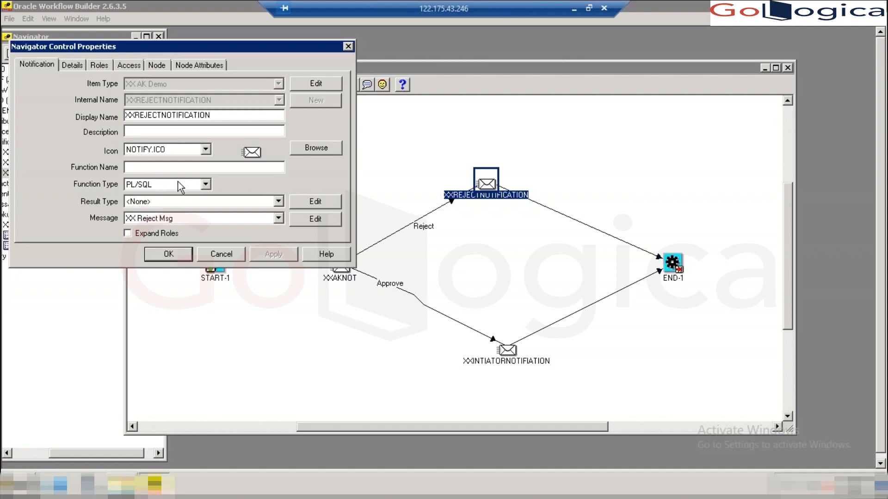
left_click(206, 184)
left_click(205, 184)
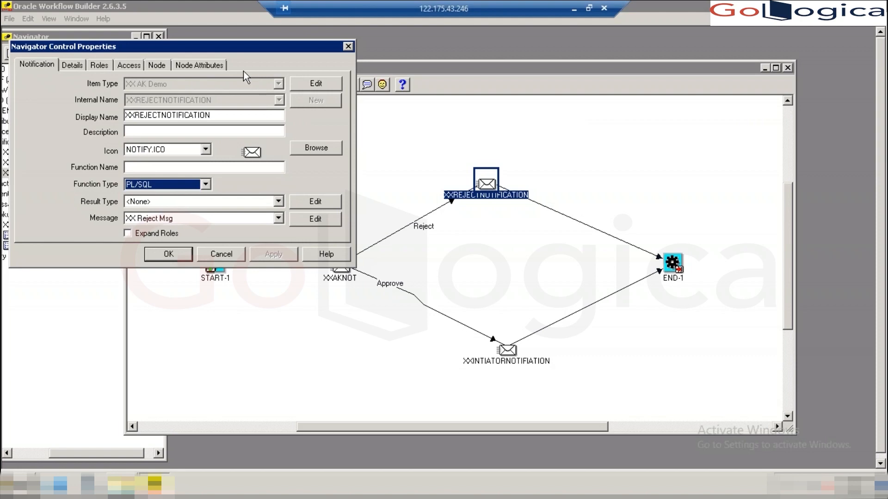
left_click(158, 65)
left_click(198, 65)
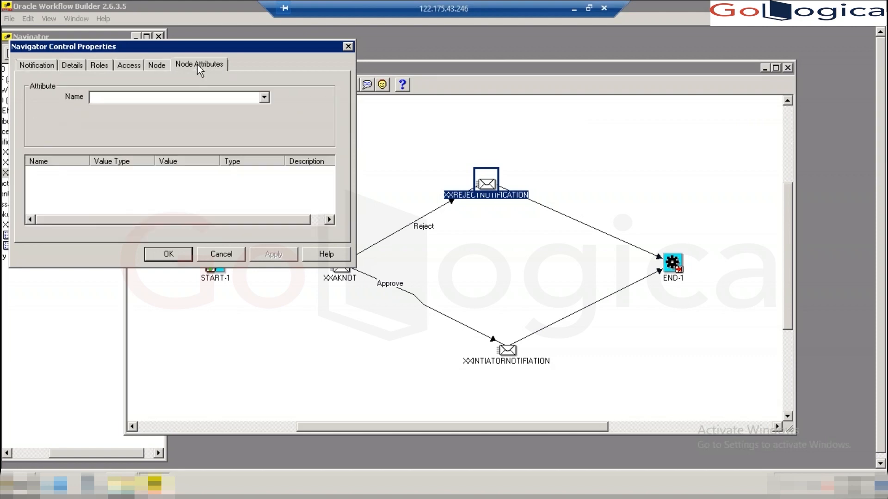
left_click(157, 66)
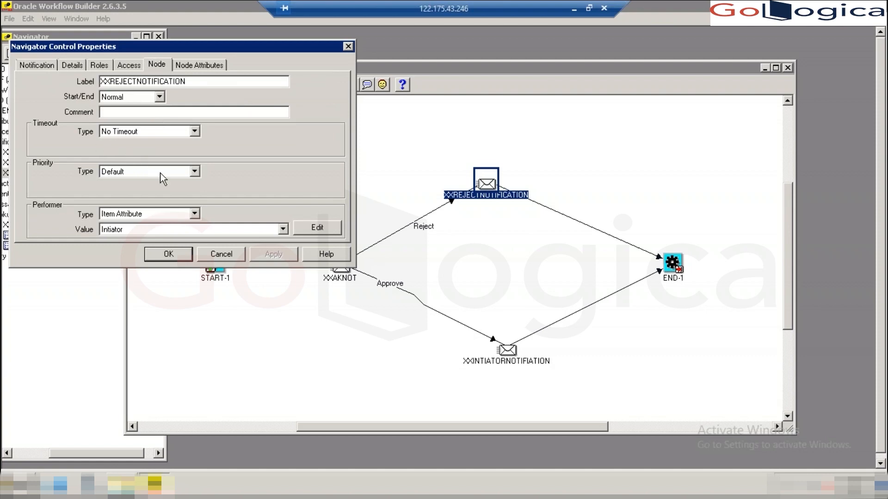
left_click(347, 47)
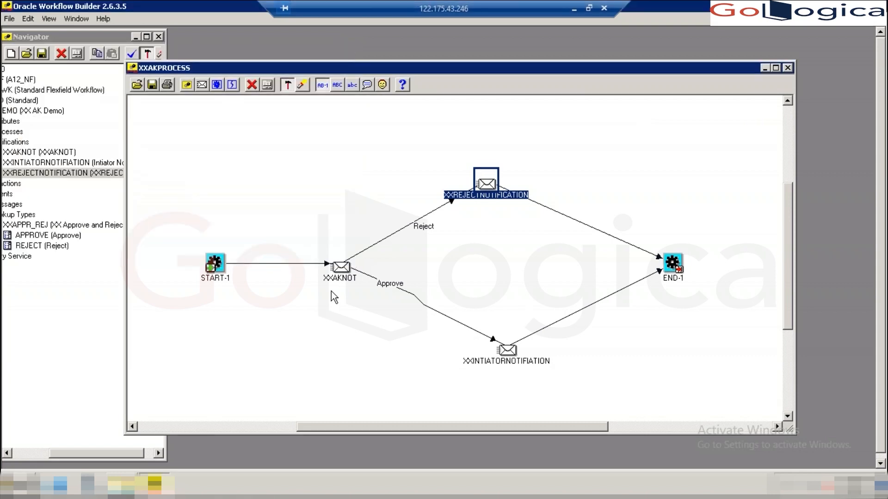
- Reopen and close XXREJECTNOTIFICATION's properties, then close the XXAKPROCESS diagram window
double_click(489, 187)
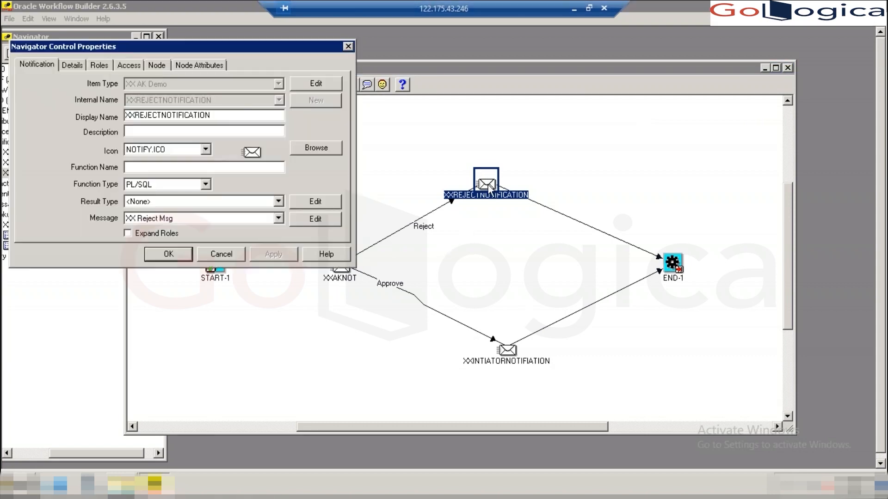
left_click(348, 46)
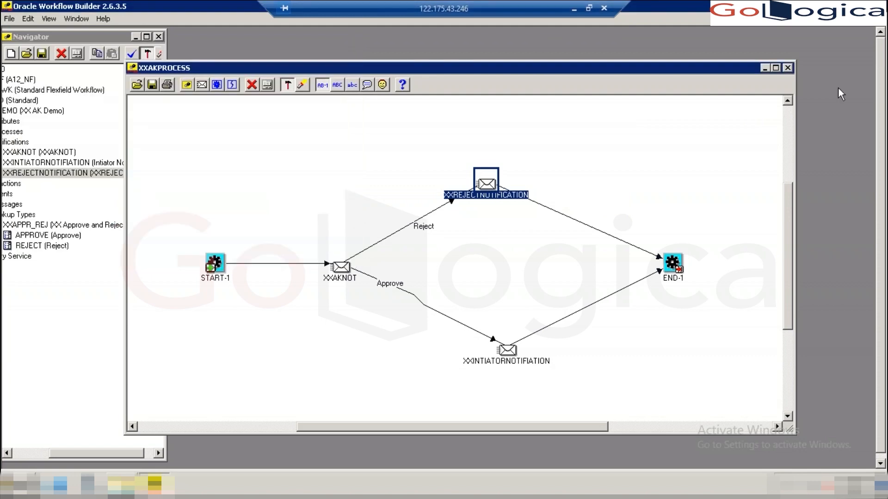
left_click(788, 68)
left_click_drag(98, 35, 145, 41)
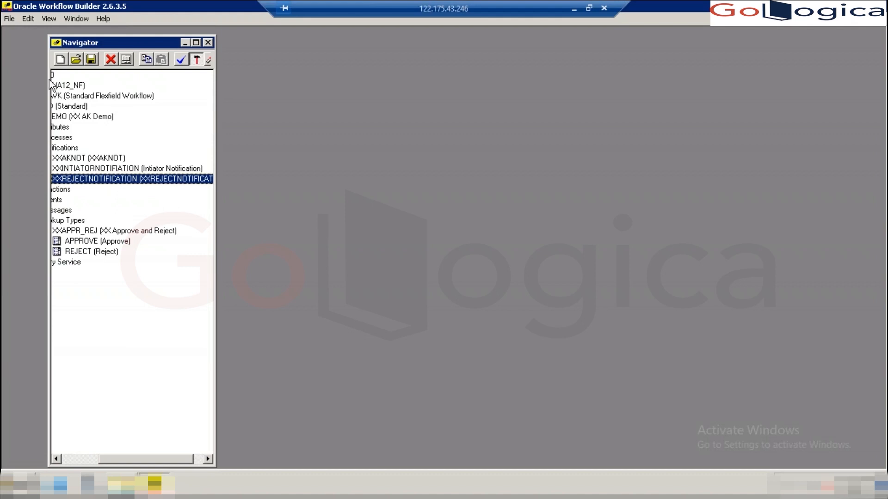
left_click_drag(49, 76, 6, 75)
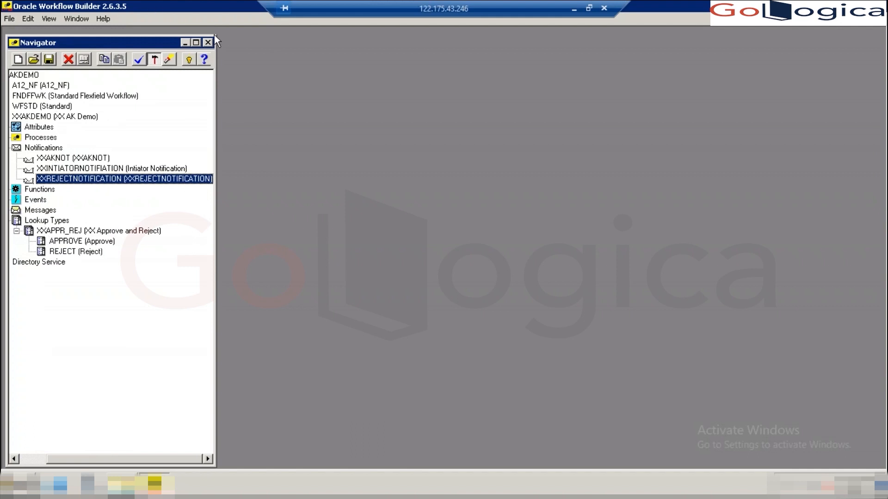
left_click_drag(178, 42, 194, 42)
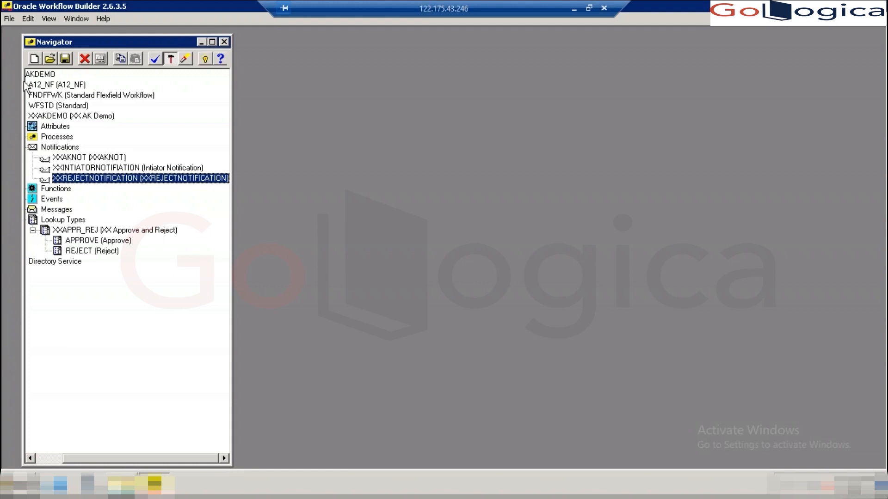
left_click_drag(13, 80, 4, 82)
left_click(20, 210)
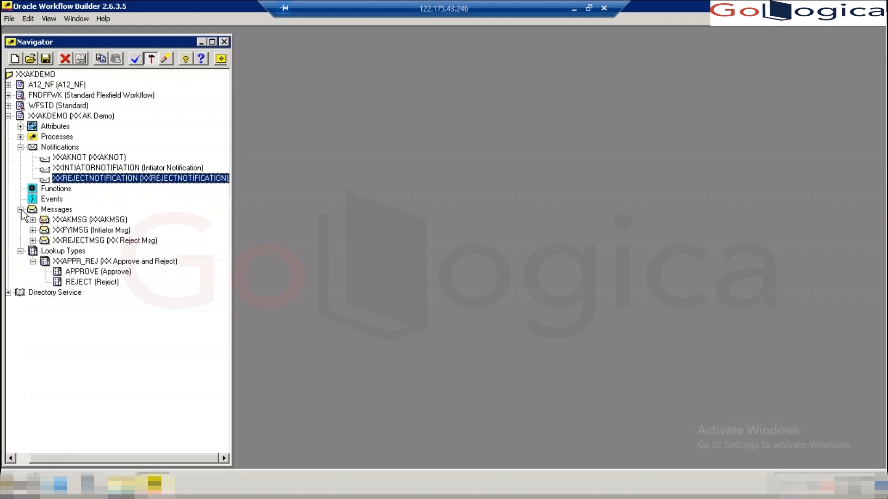
double_click(45, 221)
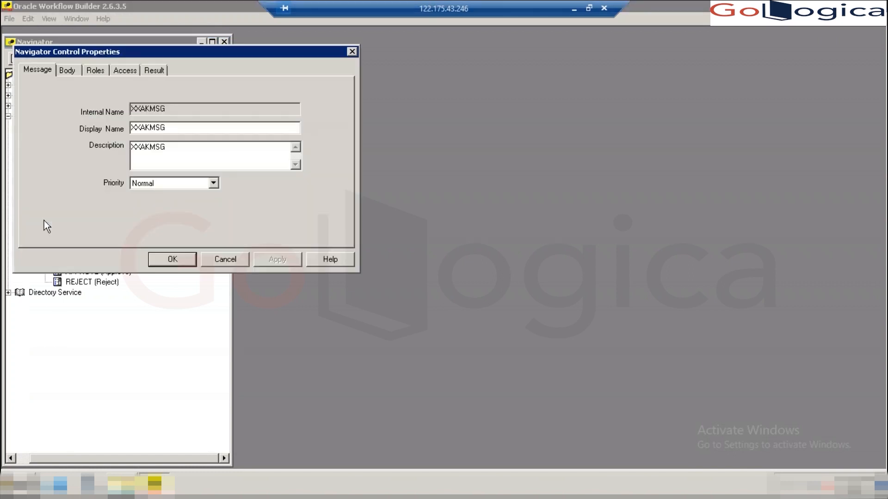
left_click(74, 73)
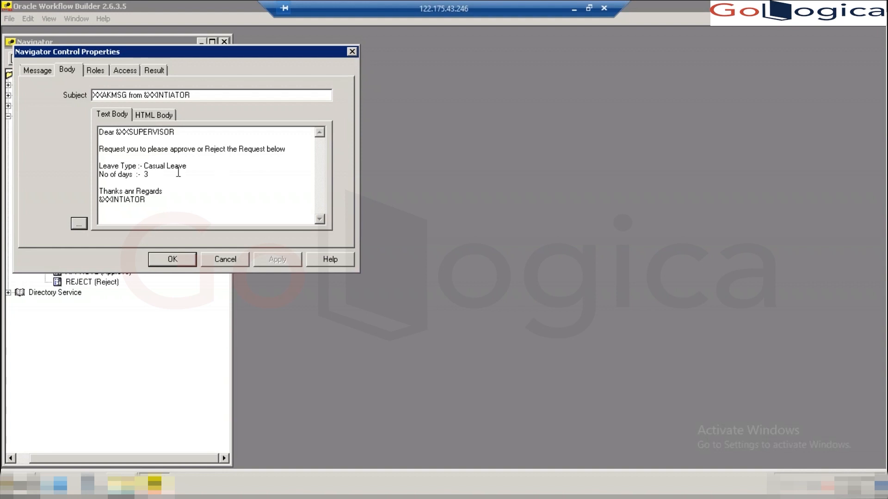
left_click(351, 51)
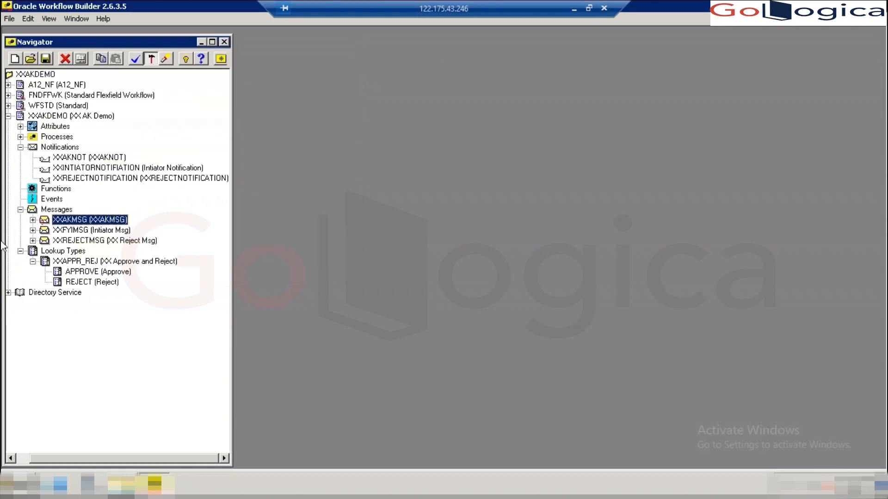
double_click(43, 231)
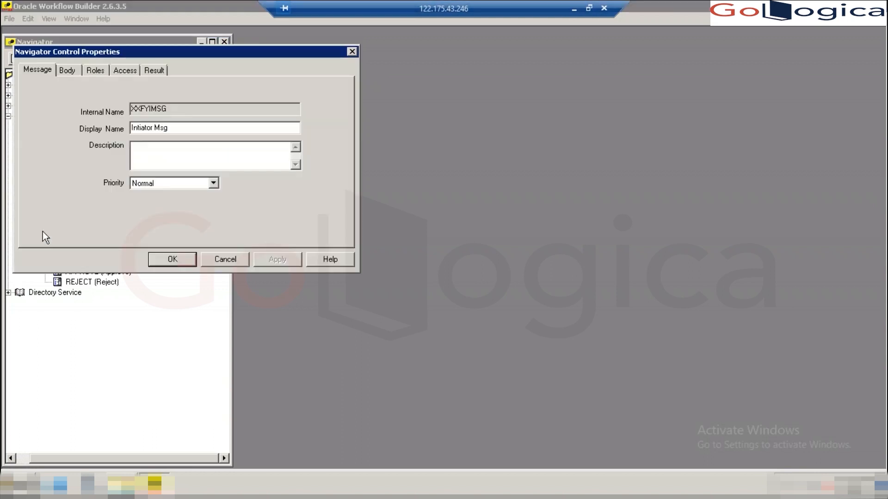
left_click(351, 52)
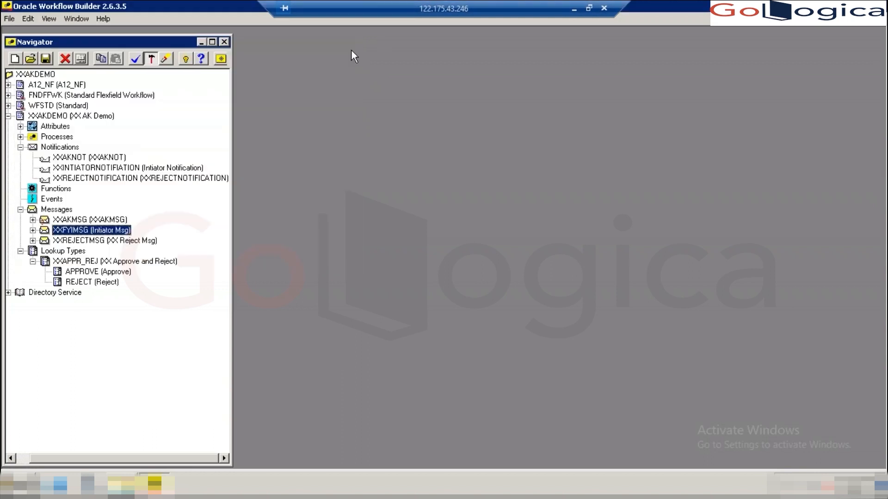
double_click(44, 159)
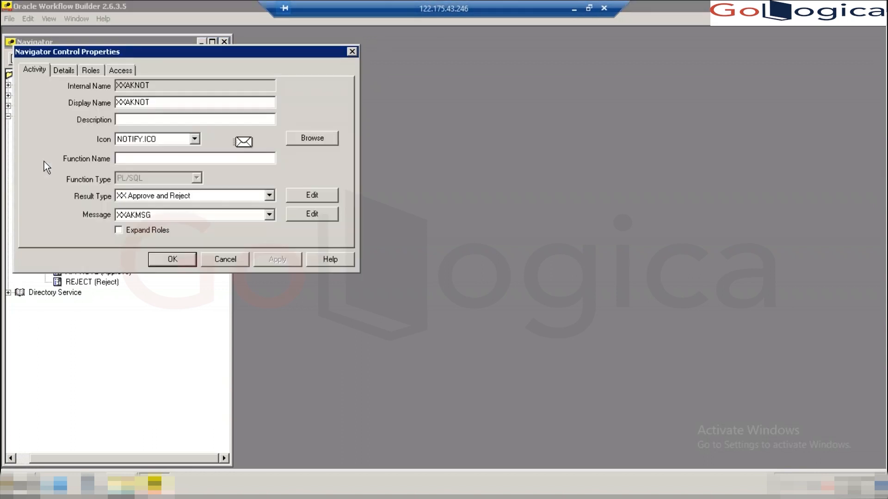
left_click(71, 71)
left_click(88, 72)
left_click(119, 74)
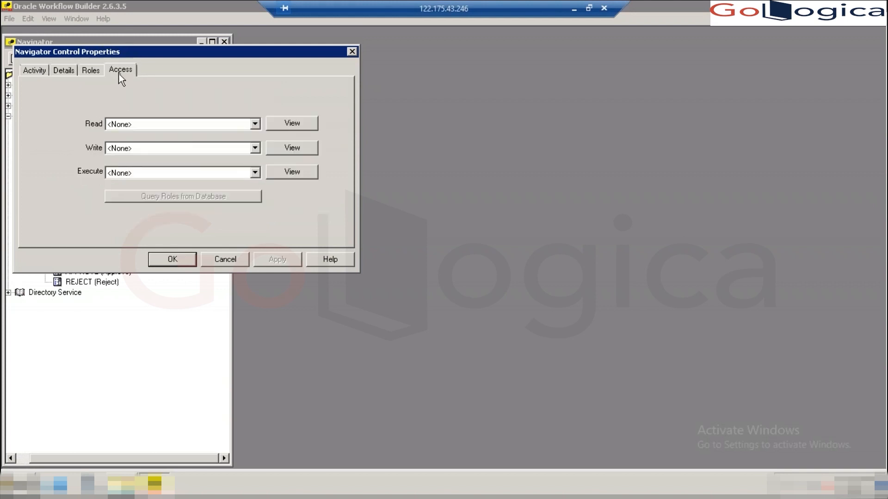
left_click(31, 71)
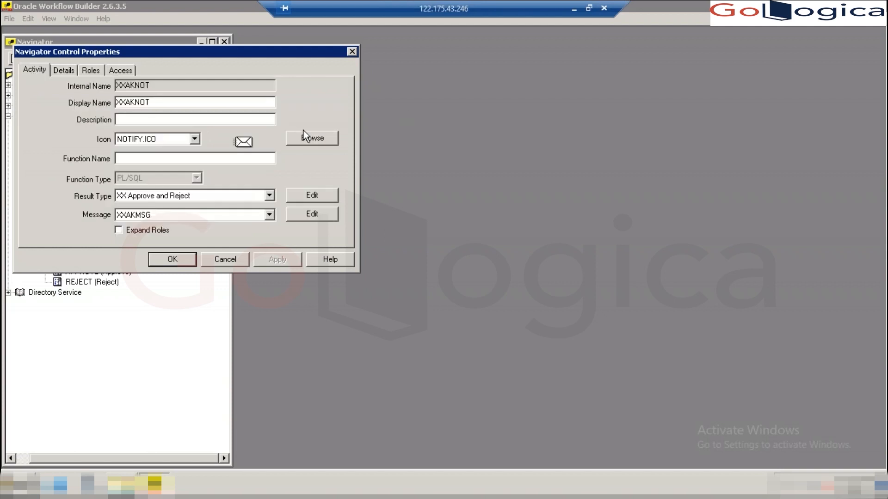
left_click(352, 52)
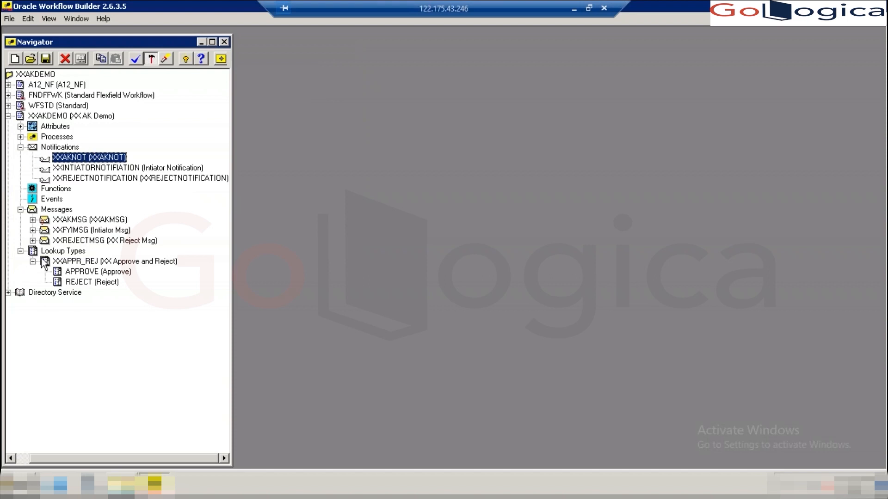
- Reopen XXAKPROCESS from Processes, glance at XXREJECTNOTIFICATION's properties, then close both
left_click(20, 137)
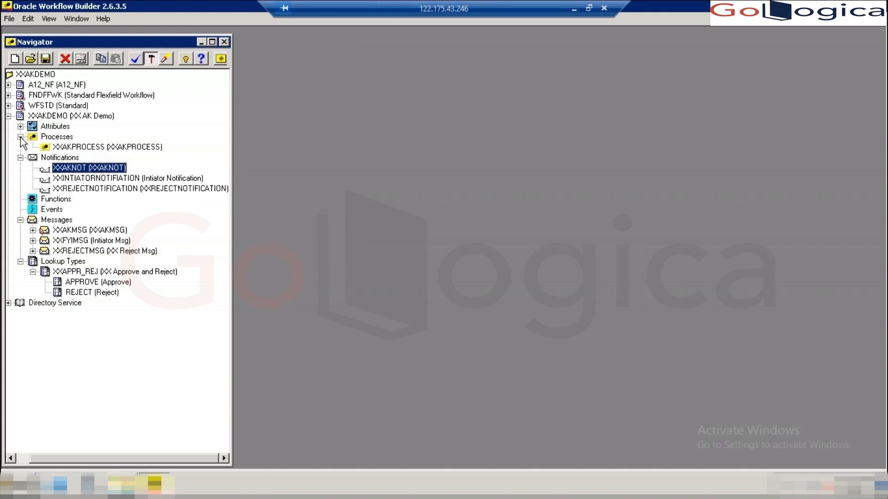
double_click(46, 147)
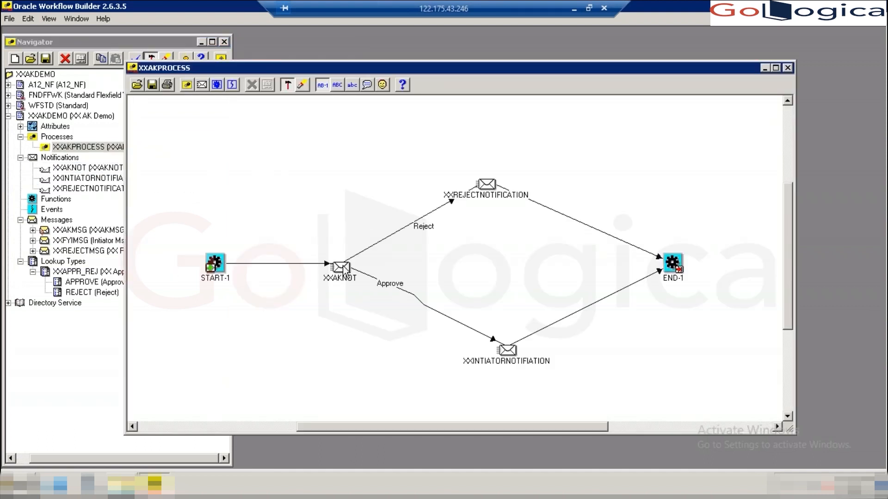
double_click(484, 190)
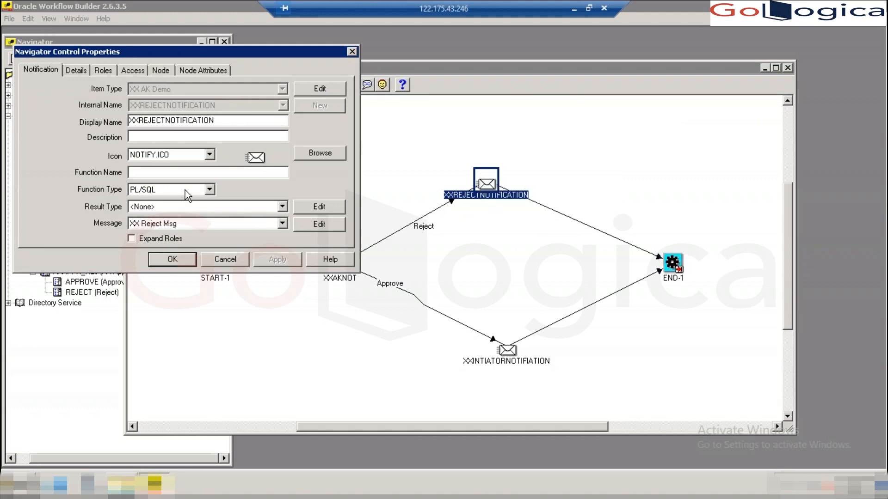
left_click(352, 51)
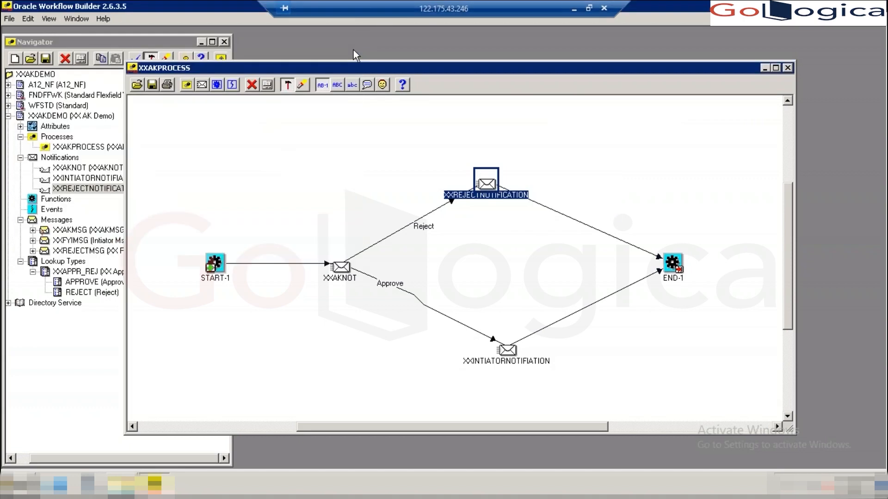
left_click(788, 68)
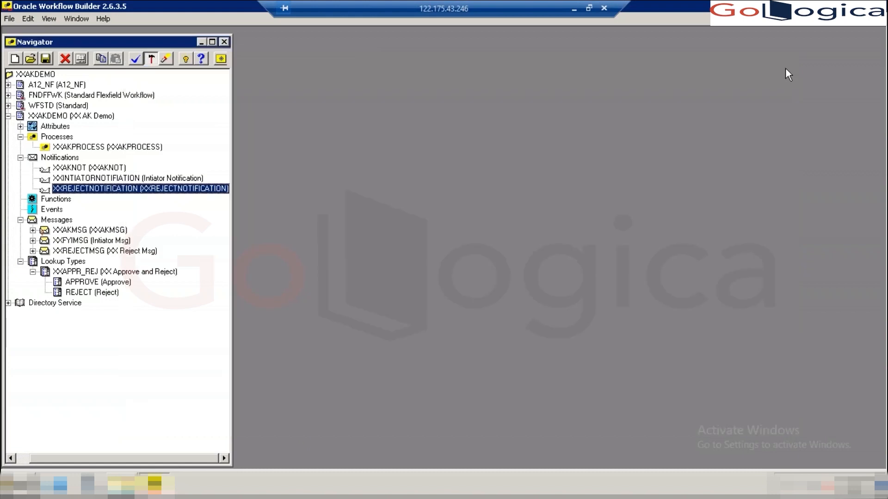
- Inspect the XXINTIATOR item attribute under Attributes, leaving its type as Text
left_click(20, 126)
left_click(44, 137)
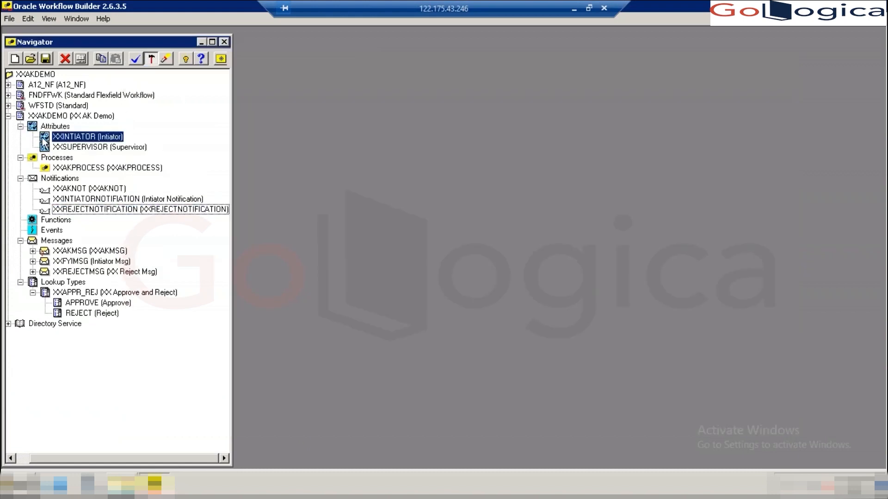
double_click(44, 138)
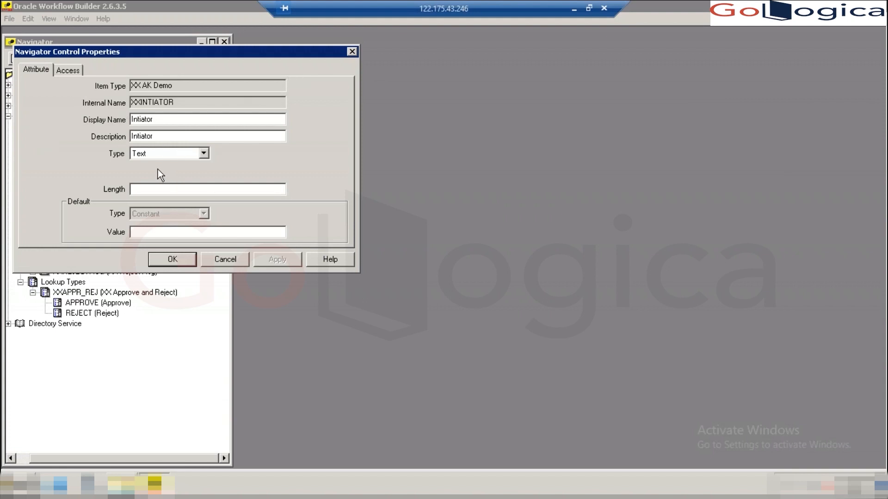
left_click(199, 153)
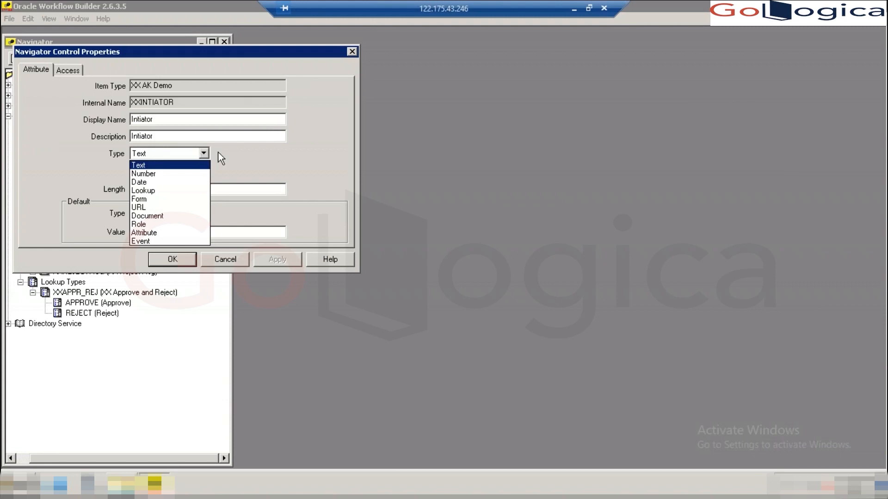
left_click(218, 158)
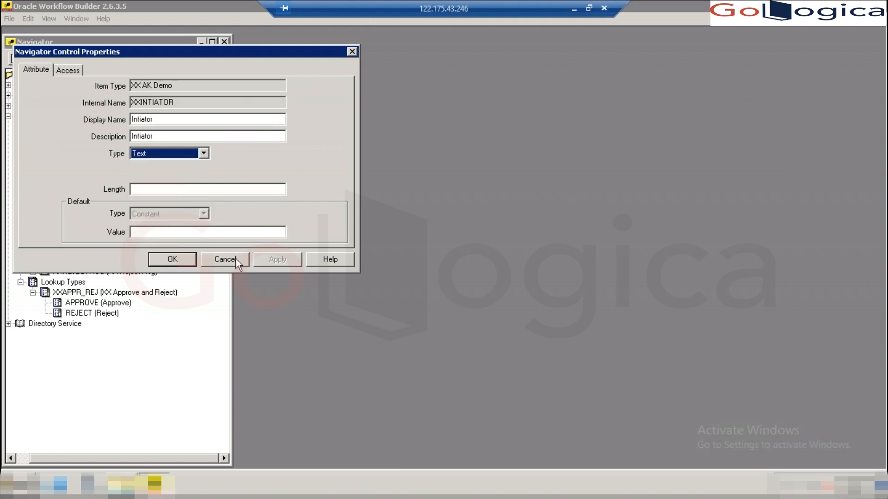
left_click(352, 51)
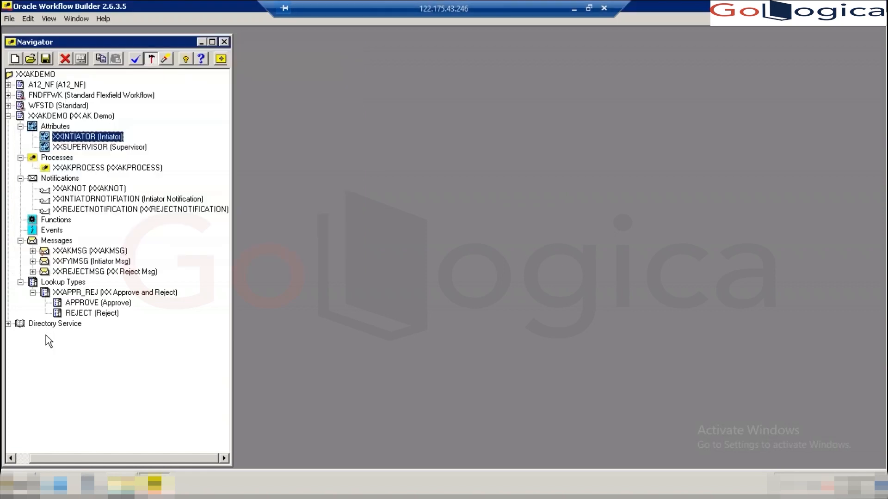
- Inspect the APPROVE lookup code, then confirm XXAKMSG's XXINTIATOR attribute keeps source Send
double_click(57, 305)
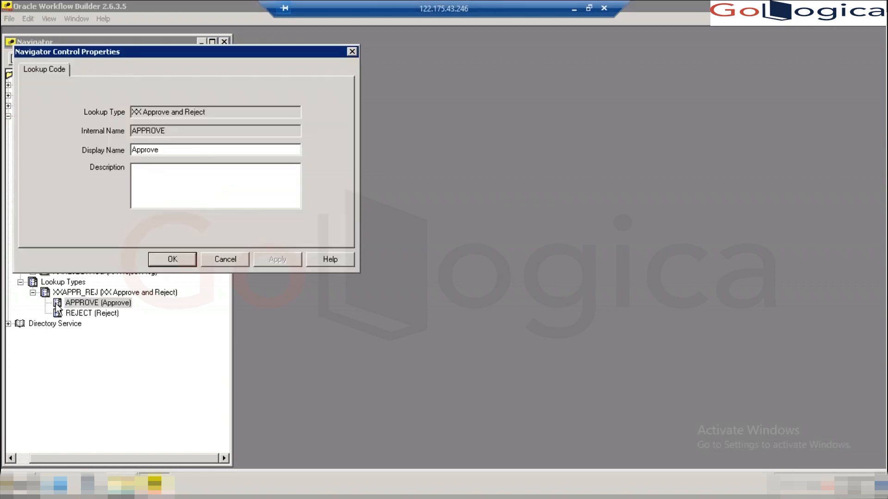
left_click(352, 51)
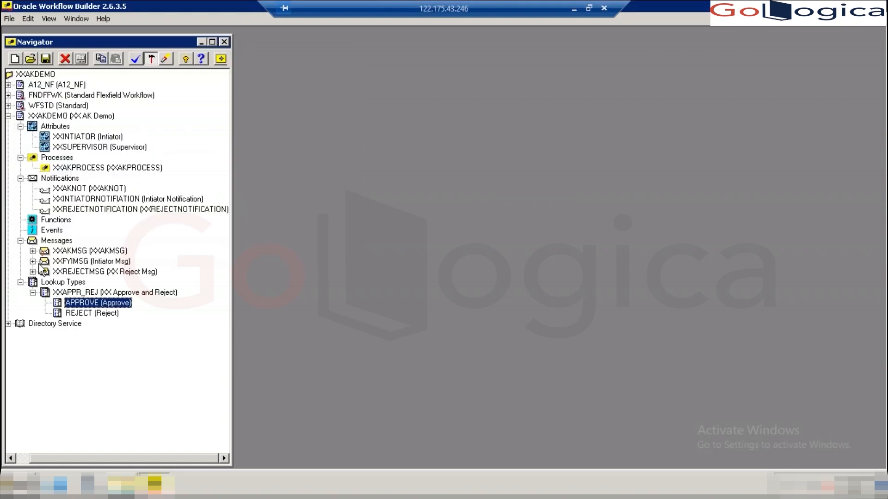
left_click(33, 251)
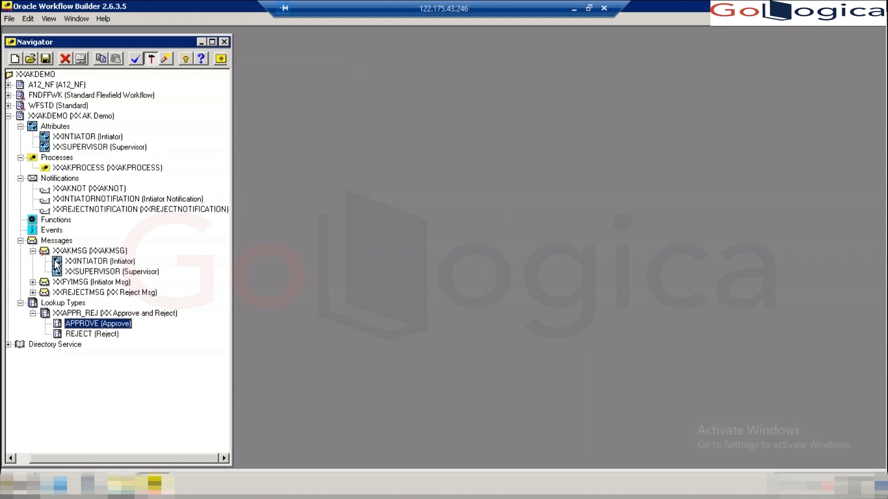
double_click(54, 261)
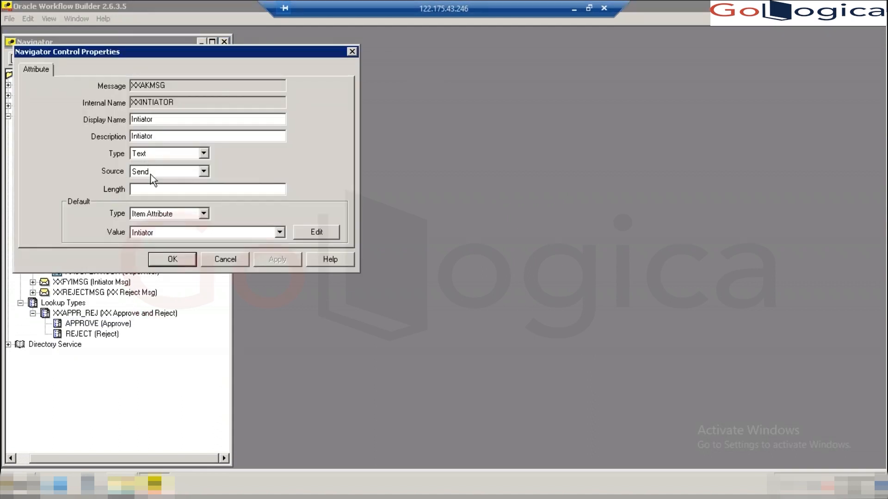
left_click(204, 172)
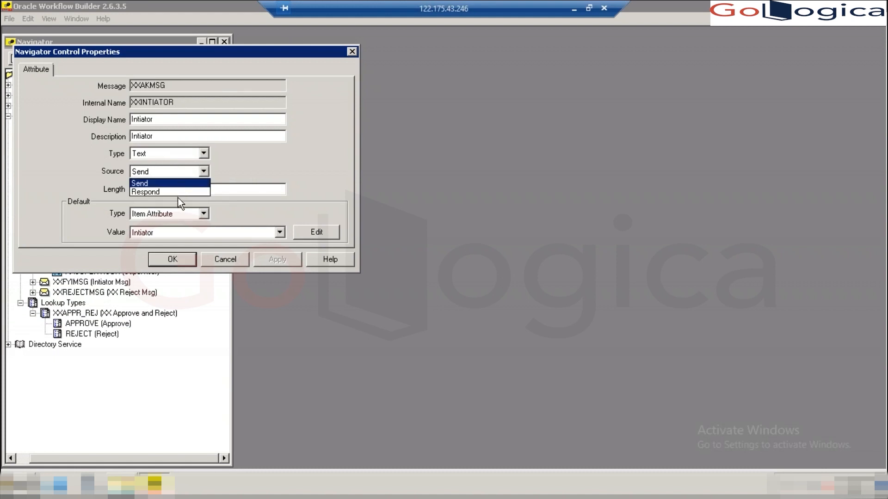
left_click(174, 182)
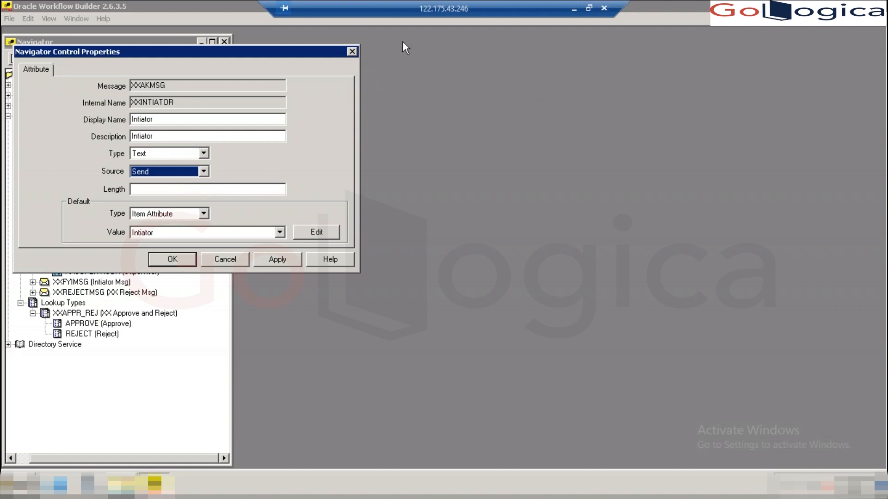
left_click(352, 51)
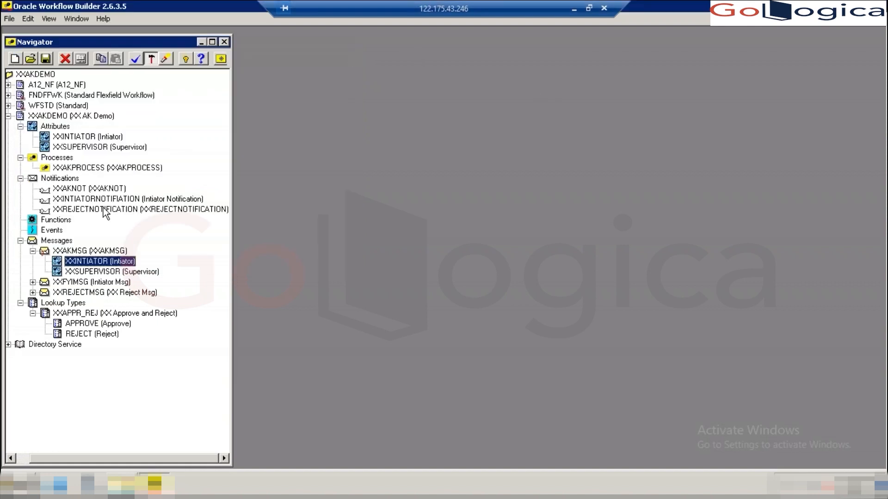
- Create item attribute XXCOMMENT with display name XXCOMMENT, then drag it onto the XXAKMSG message
right_click(47, 138)
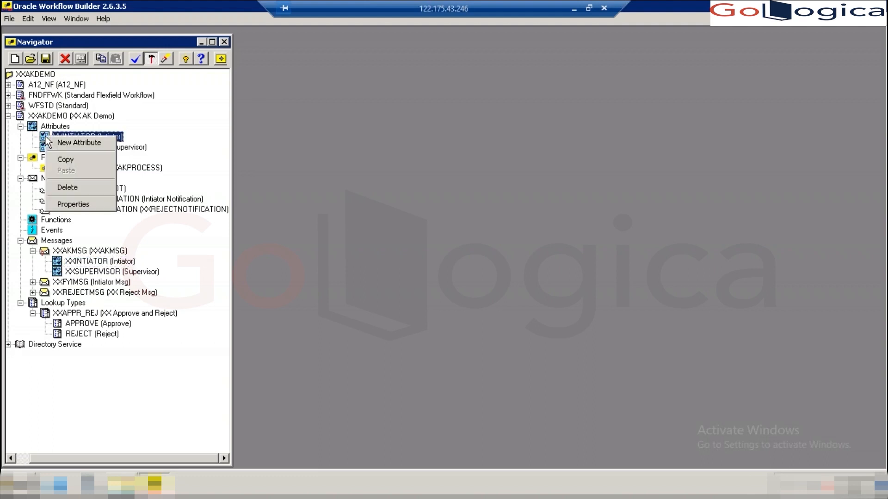
left_click(83, 142)
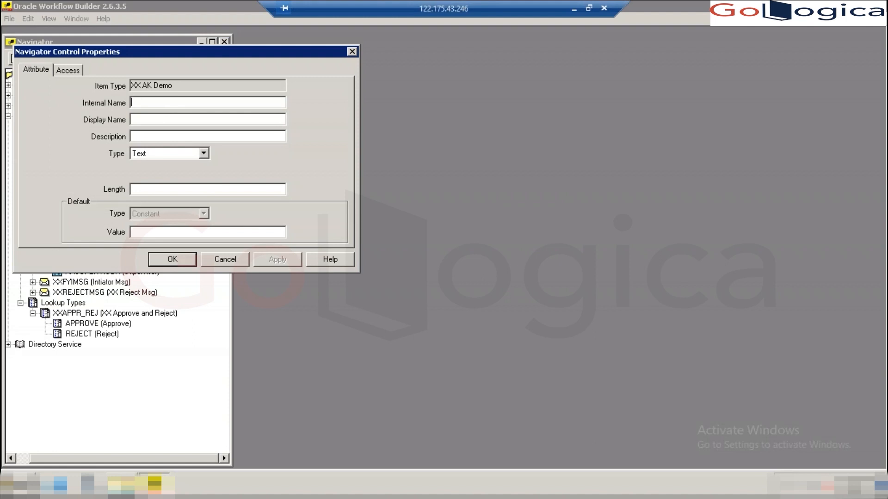
type("XXCOMMENT")
key("shift+Home")
key("ctrl+c")
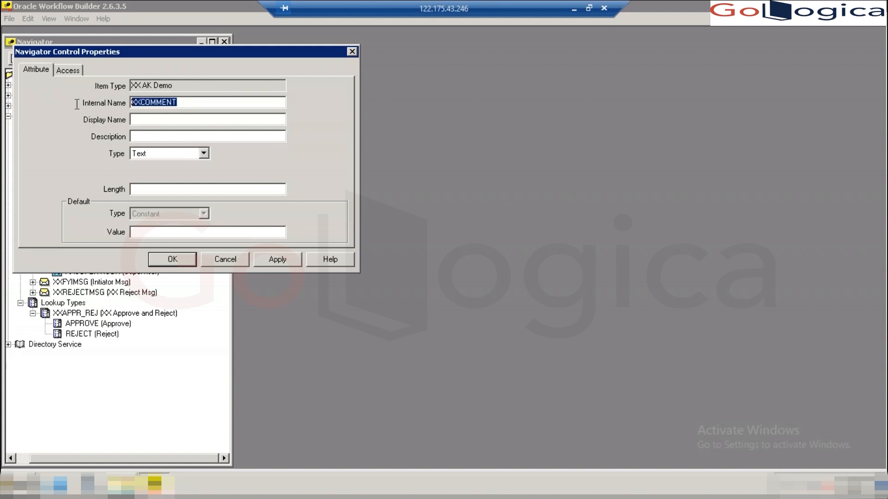
left_click(138, 121)
key("ctrl+v")
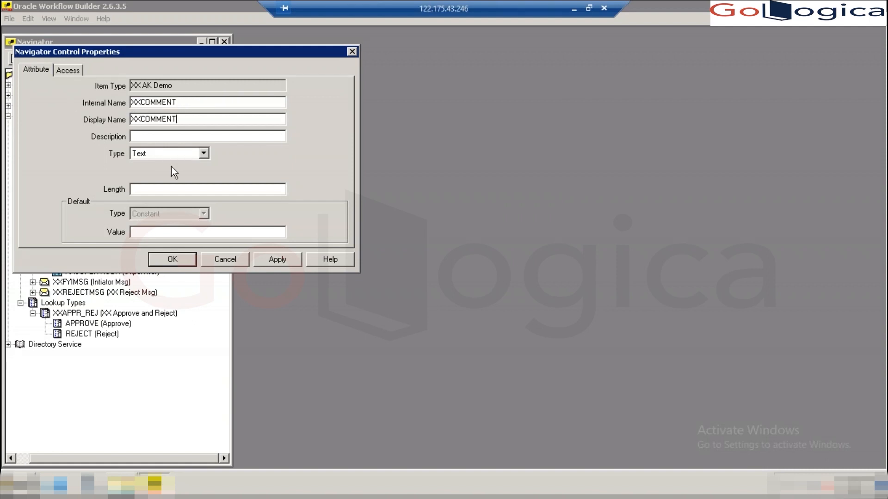
left_click(267, 262)
left_click(172, 260)
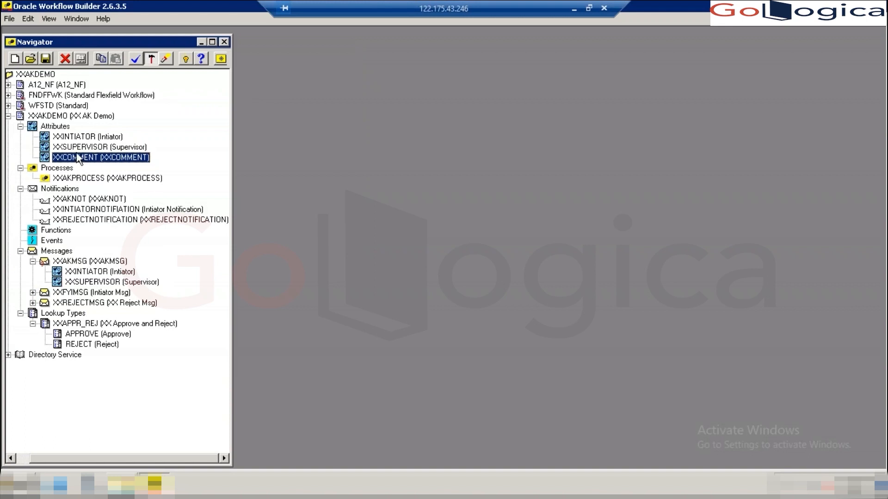
left_click_drag(76, 157, 82, 287)
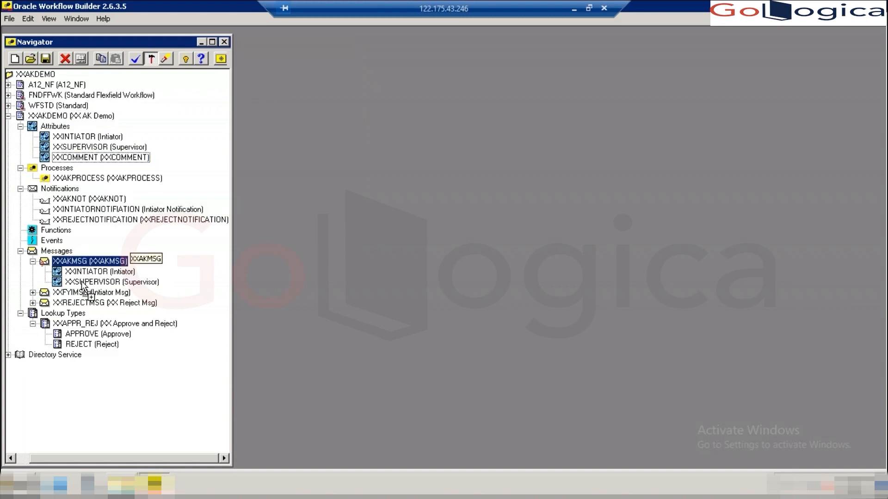
- Drop XXCOMMENT into XXAKMSG and set that message attribute's source to Respond
left_click_drag(82, 287, 83, 287)
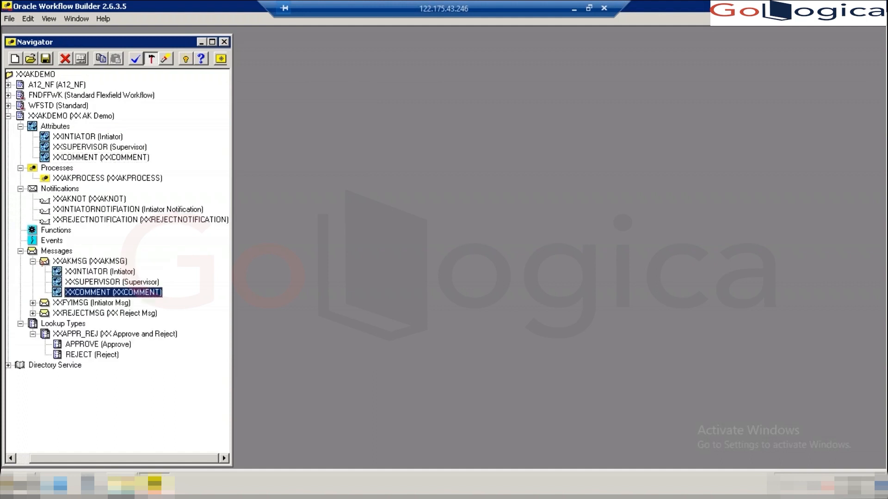
double_click(56, 292)
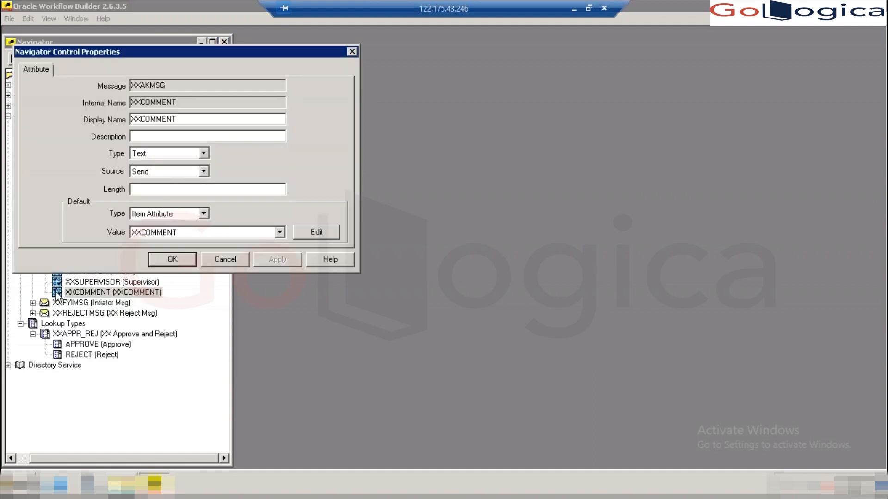
left_click(204, 171)
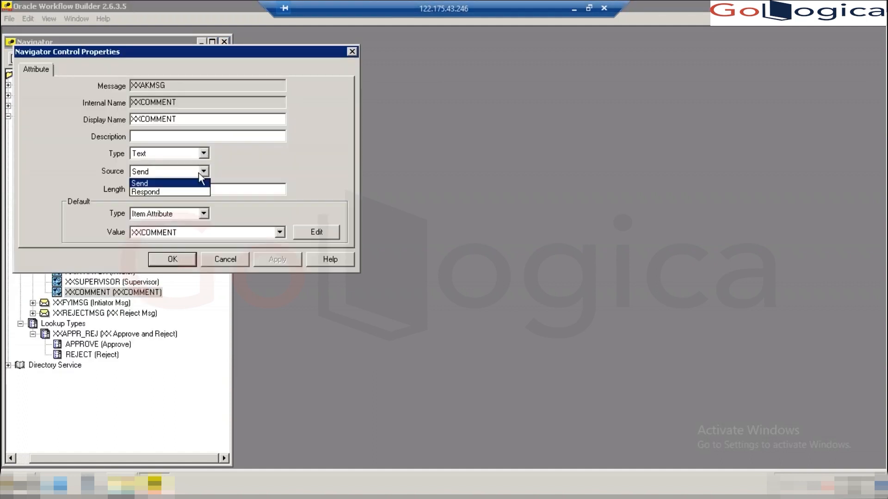
left_click(161, 192)
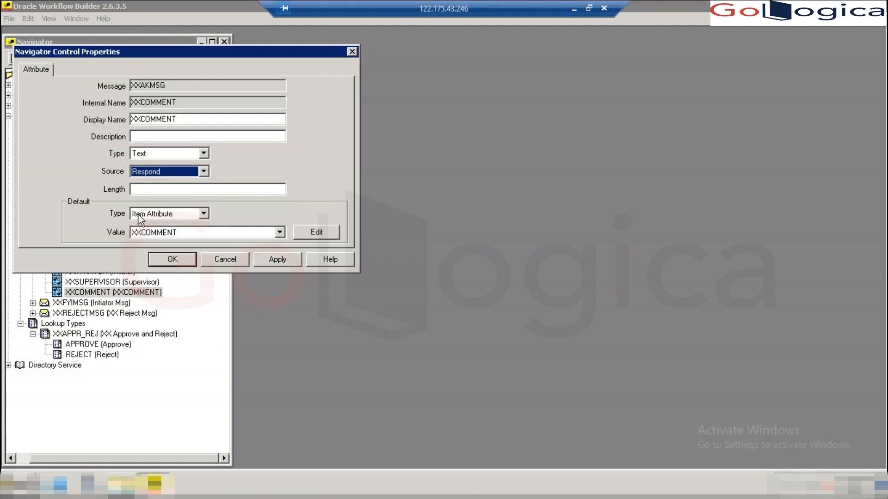
left_click(275, 262)
left_click(173, 260)
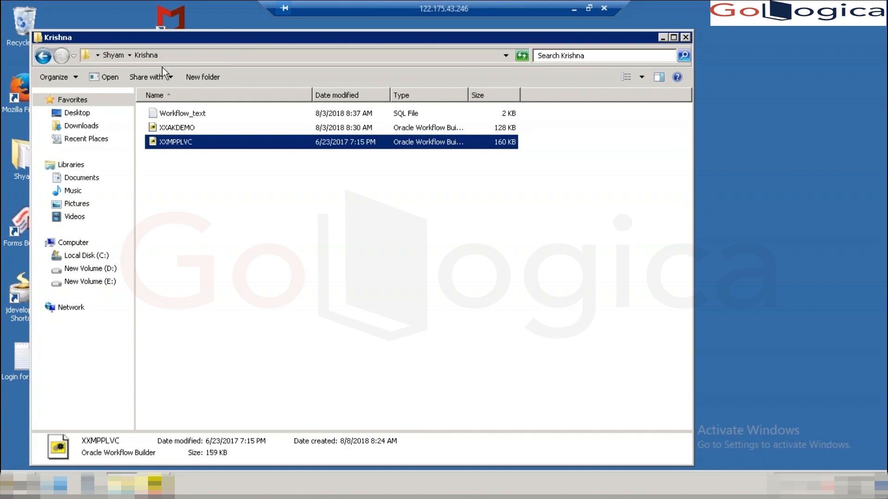
- Open Workflow_text.sql in Notepad++ and select the launch block from Declare to END;
left_click(168, 115)
right_click(169, 114)
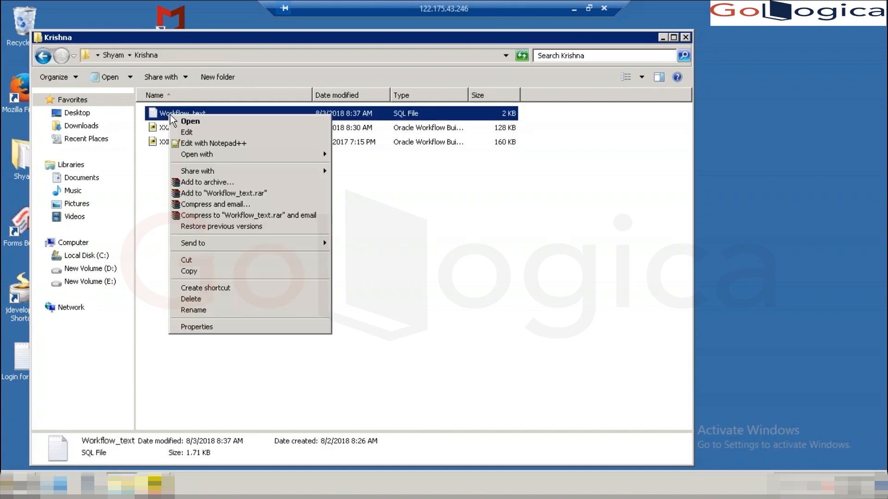
left_click(220, 143)
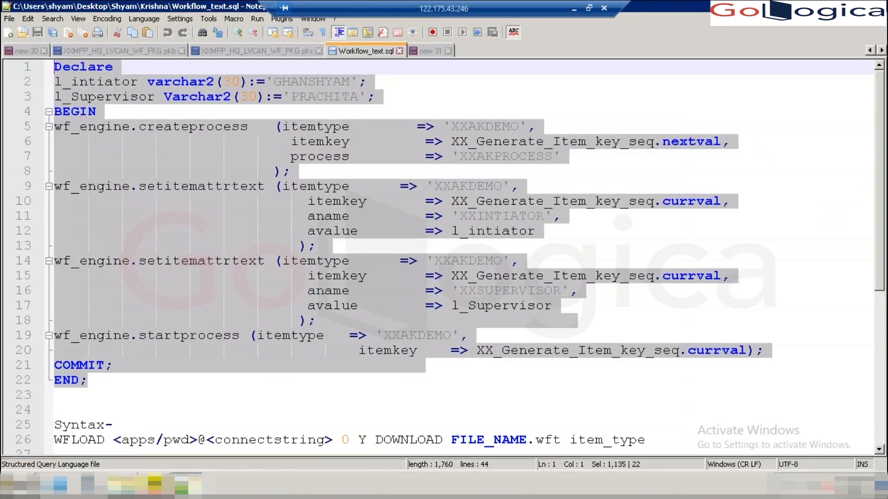
left_click(102, 381)
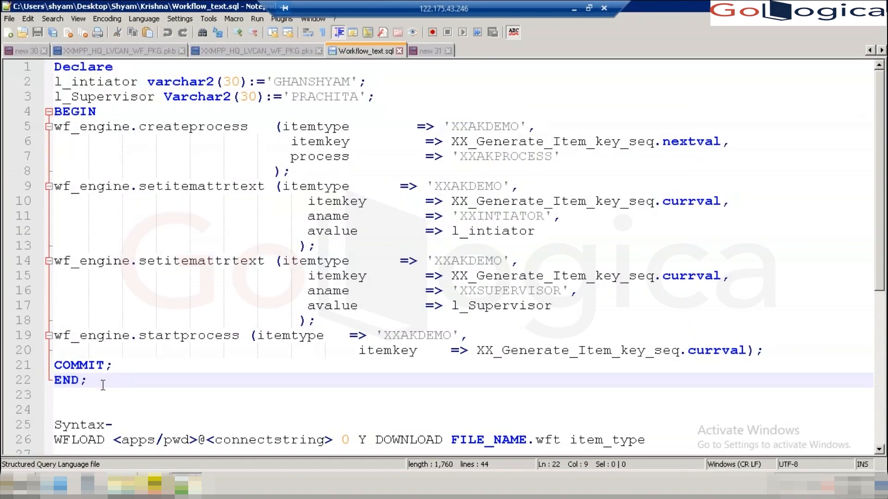
left_click(82, 187, "shift")
left_click_drag(84, 187, 10, 64)
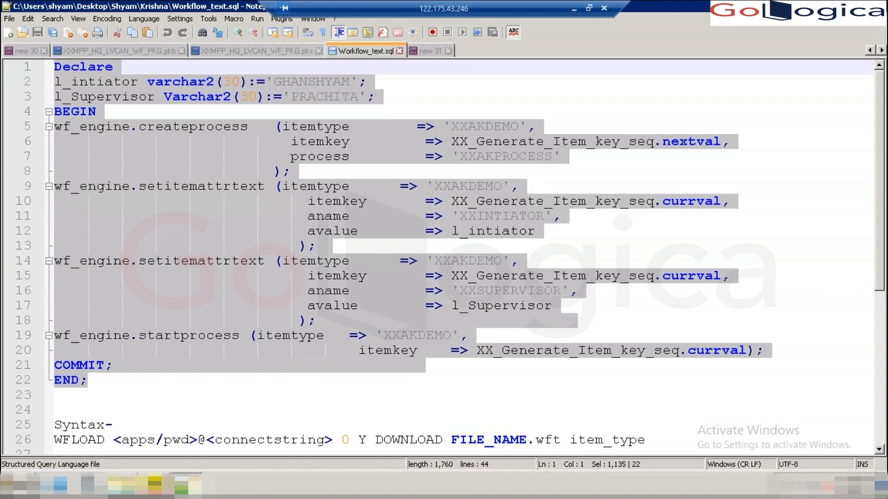
- Switch away from Notepad++ and minimise all windows to show the desktop
key("alt+Tab")
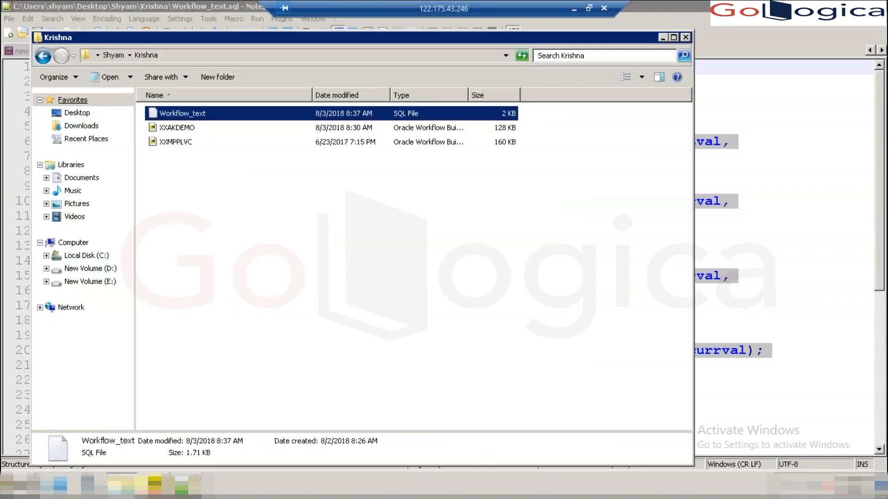
key("alt+Tab")
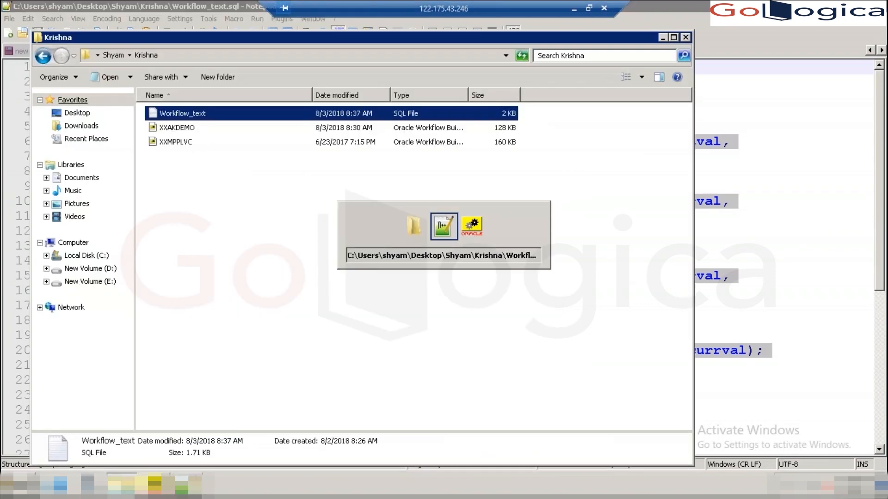
key("super+d")
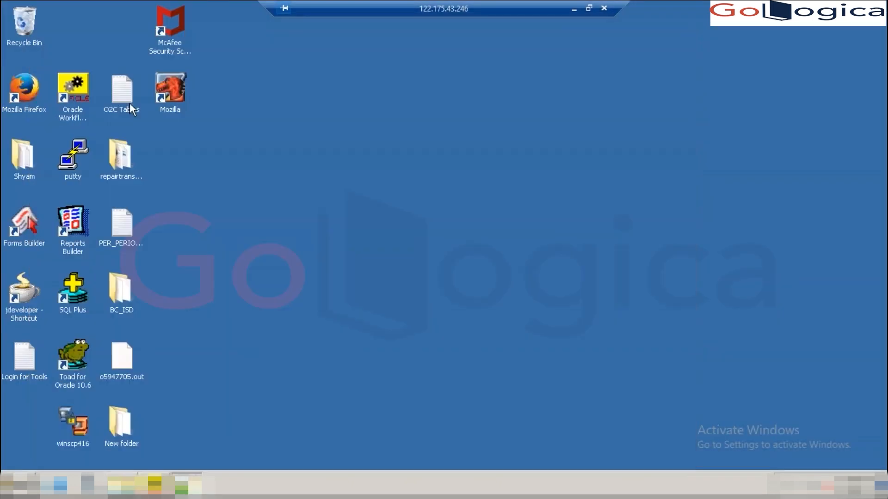
- Launch Toad for Oracle, dismiss file recovery, and connect to the VIS database as APPS
left_click(77, 366)
double_click(77, 362)
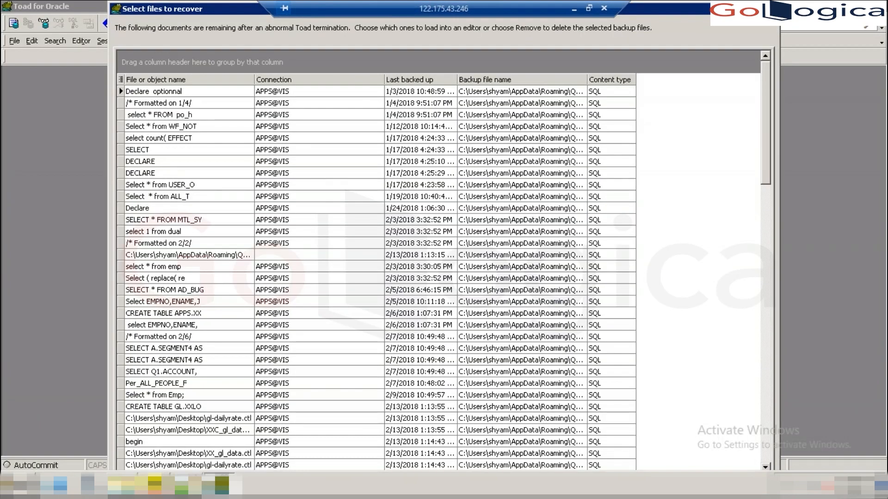
left_click(771, 9)
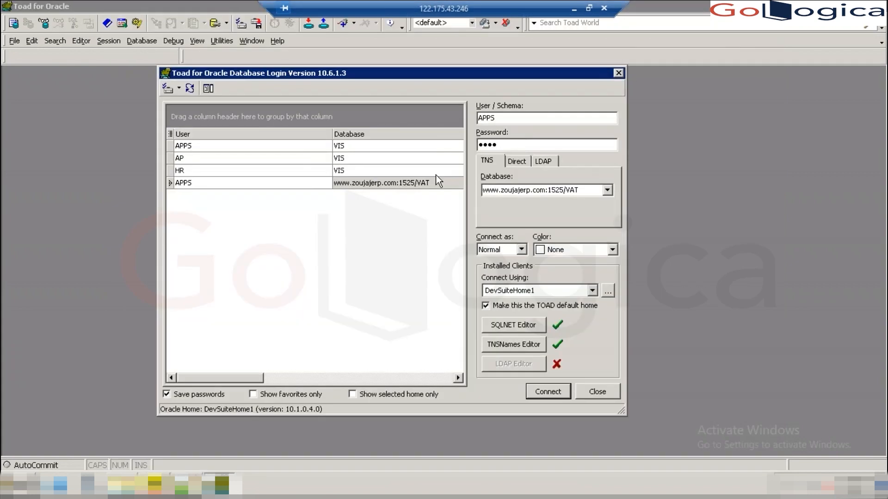
left_click(607, 191)
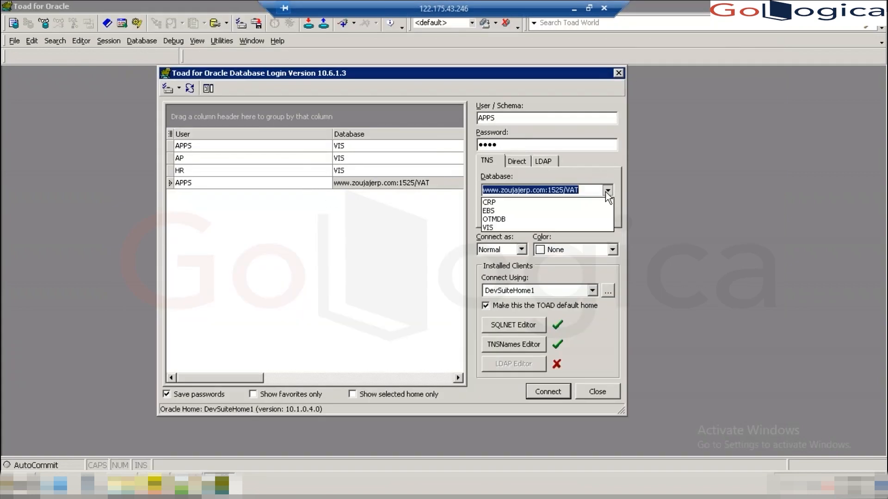
left_click(514, 227)
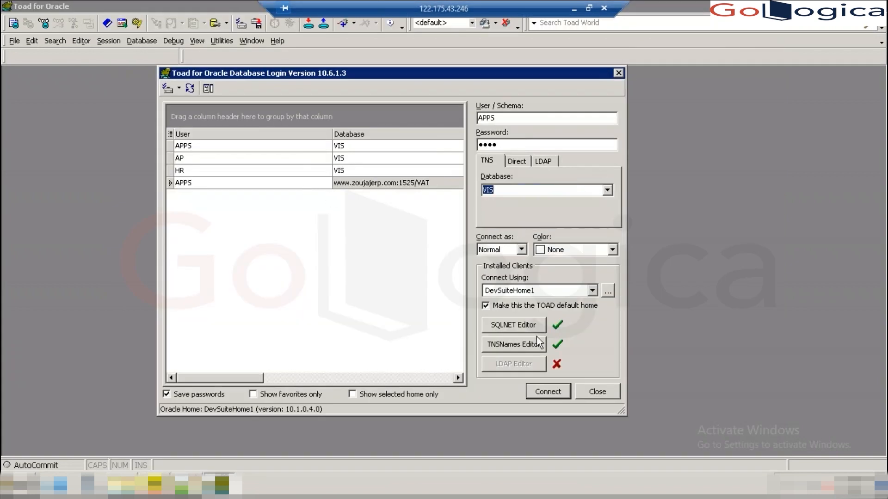
left_click(548, 392)
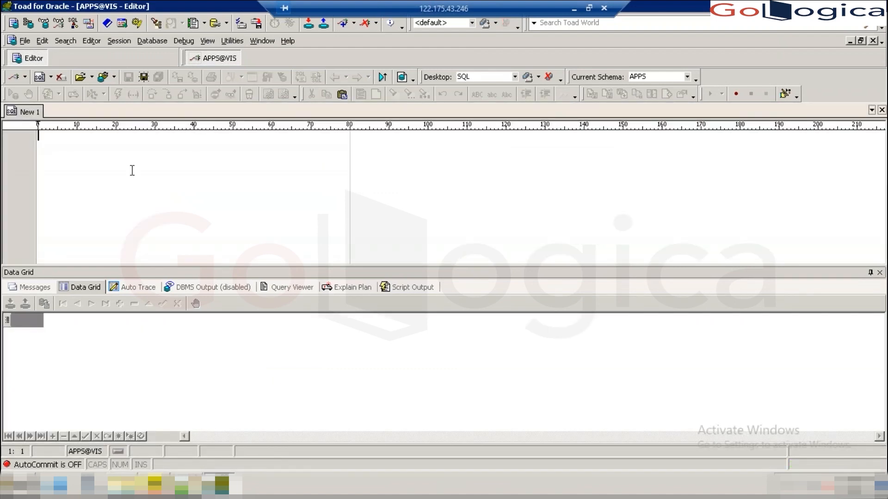
- Paste the XXAKDEMO workflow-launch PL/SQL block into Toad, run it, then minimise Toad
key("ctrl+v")
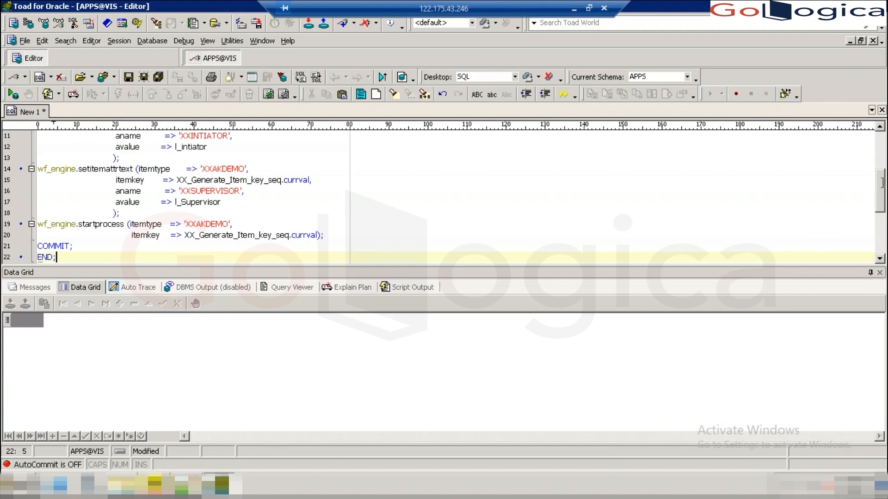
left_click_drag(882, 202, 885, 173)
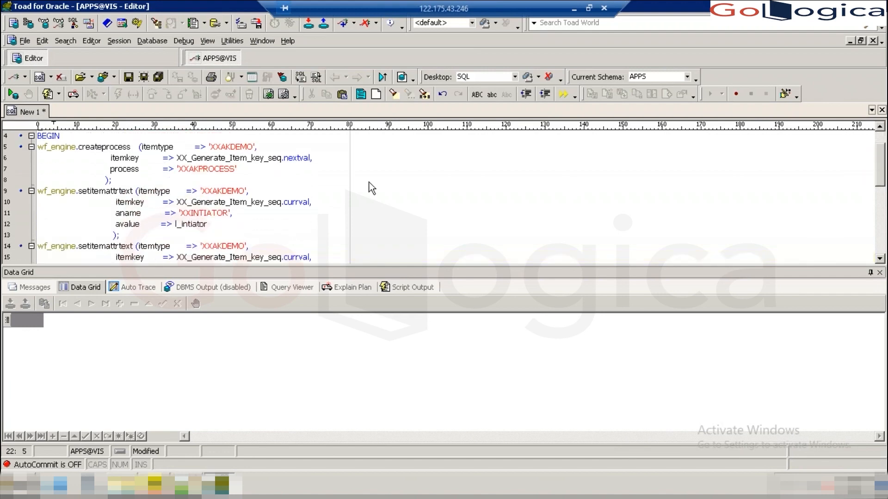
double_click(203, 212)
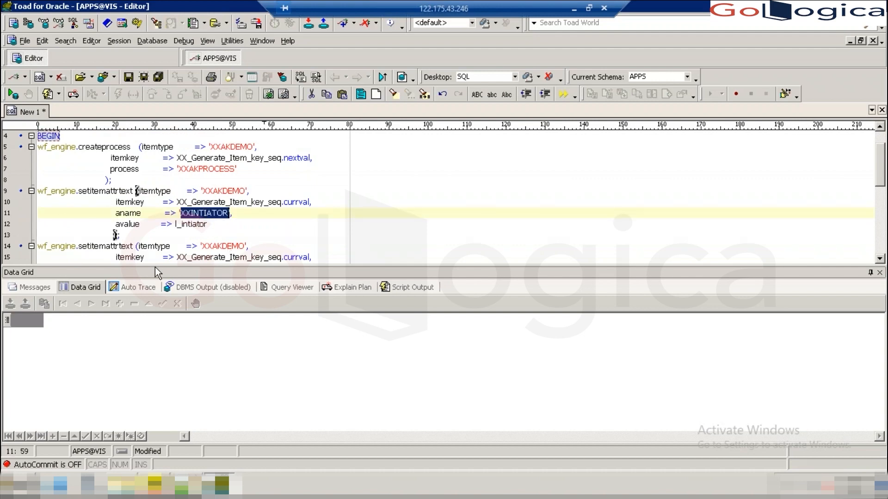
left_click_drag(881, 179, 881, 227)
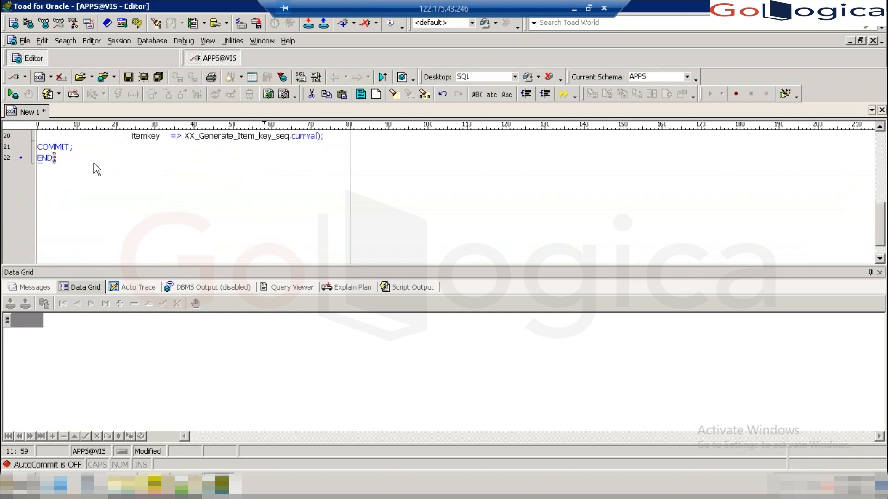
left_click(64, 159)
key("ctrl+a")
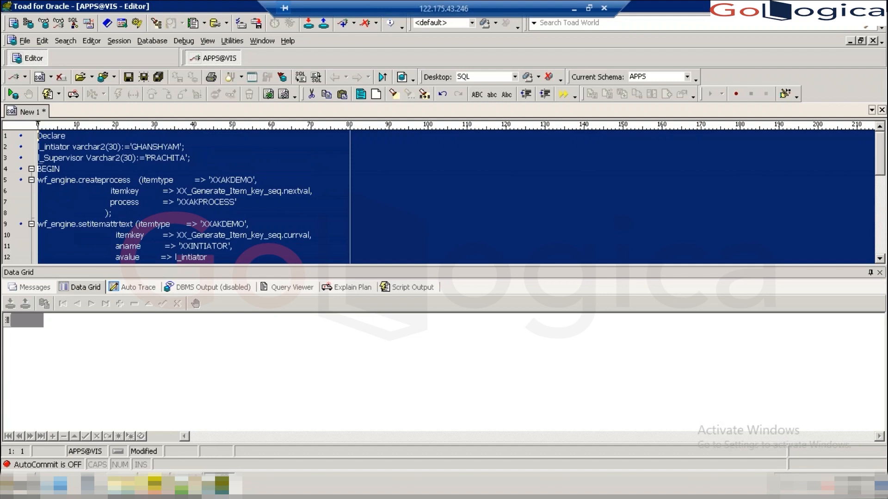
key("F9")
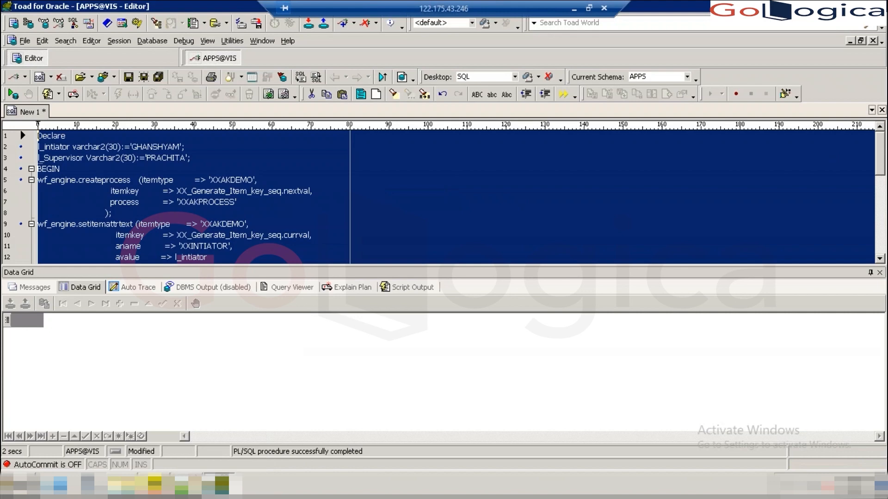
left_click(858, 6)
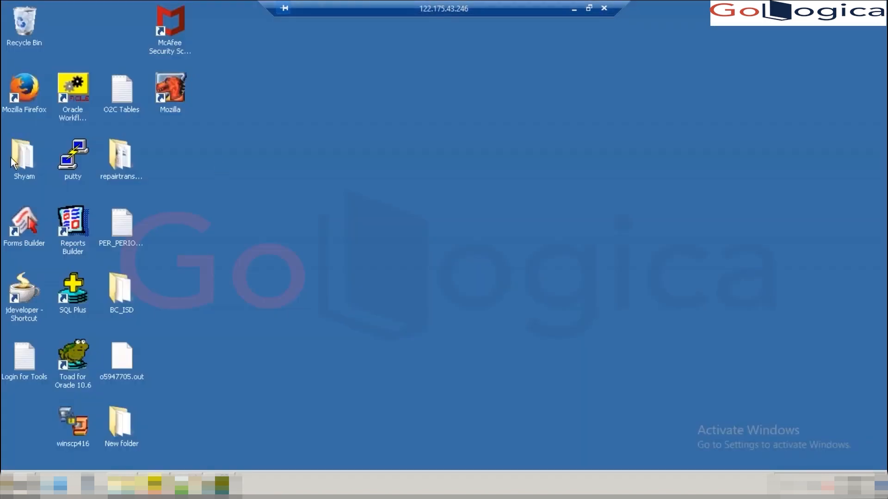
- Start Firefox and log in to the E-Business Suite page with the supervisor's user name and password
left_click(31, 88)
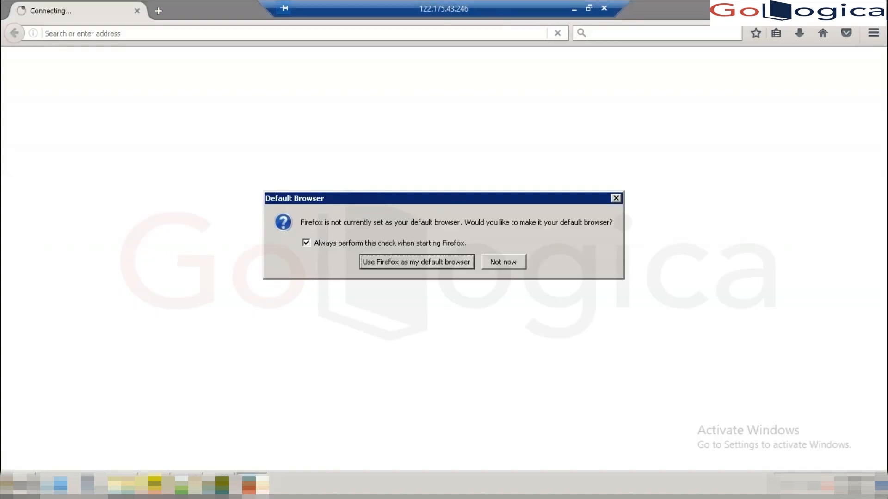
left_click(619, 198)
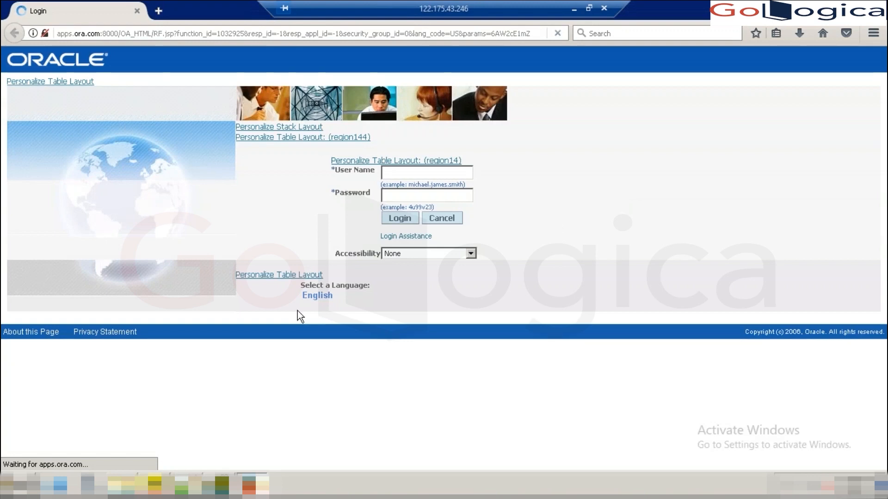
left_click(399, 174)
type("PRACHITA")
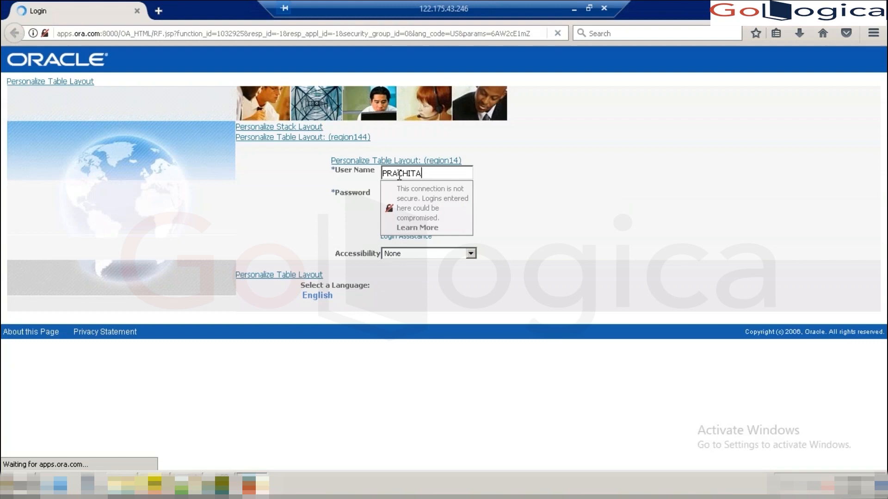
key("Tab")
type("******")
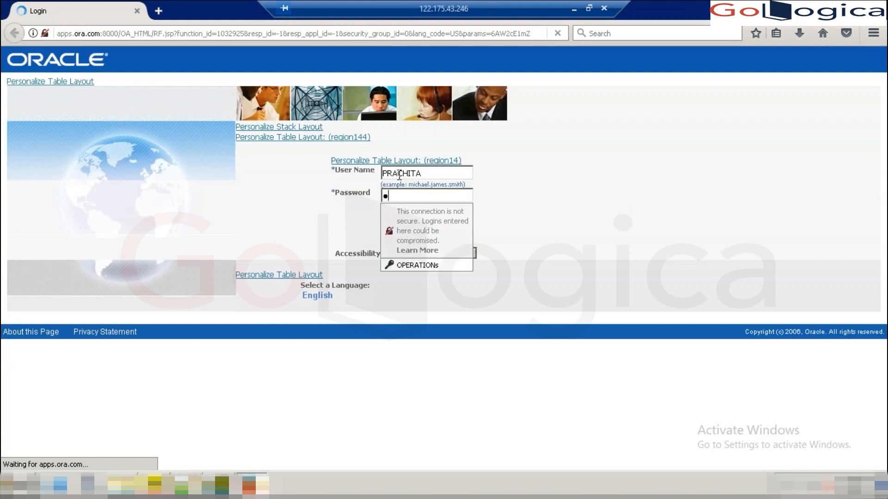
type("**")
key("Tab")
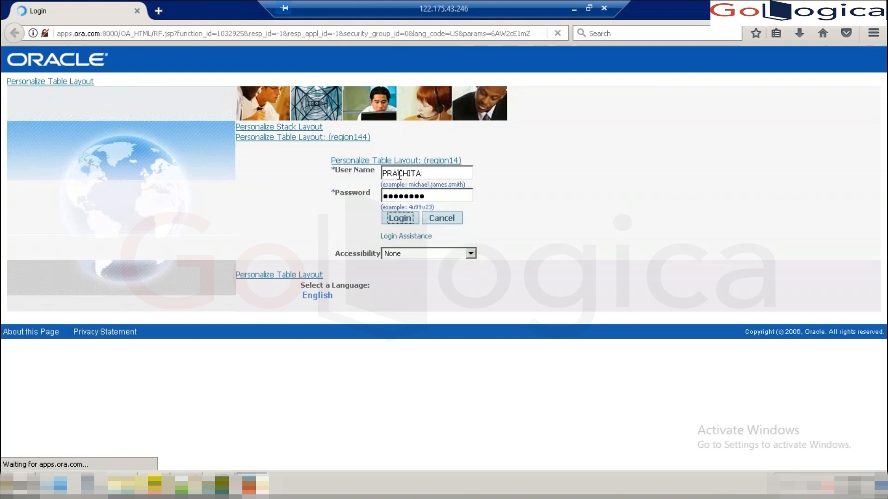
left_click(399, 222)
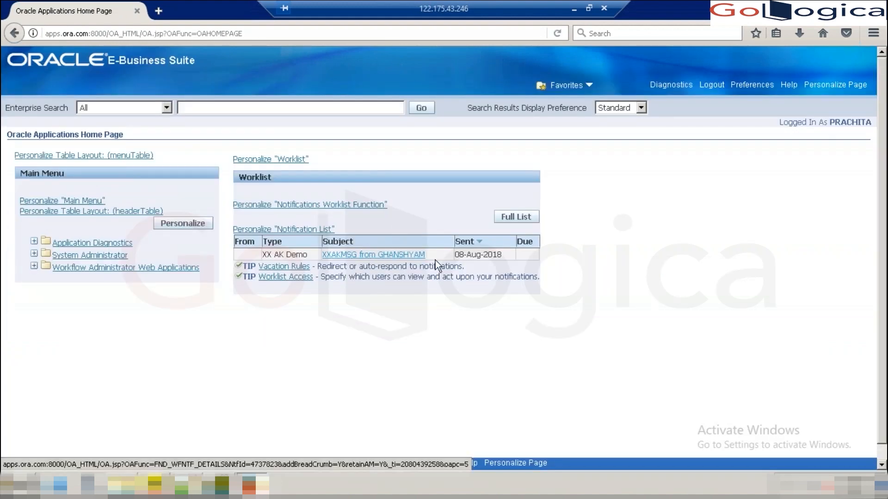
- Review the XXAKMSG 3-day Casual Leave notification, then open XXAKMSG properties in Workflow Builder
left_click(371, 257)
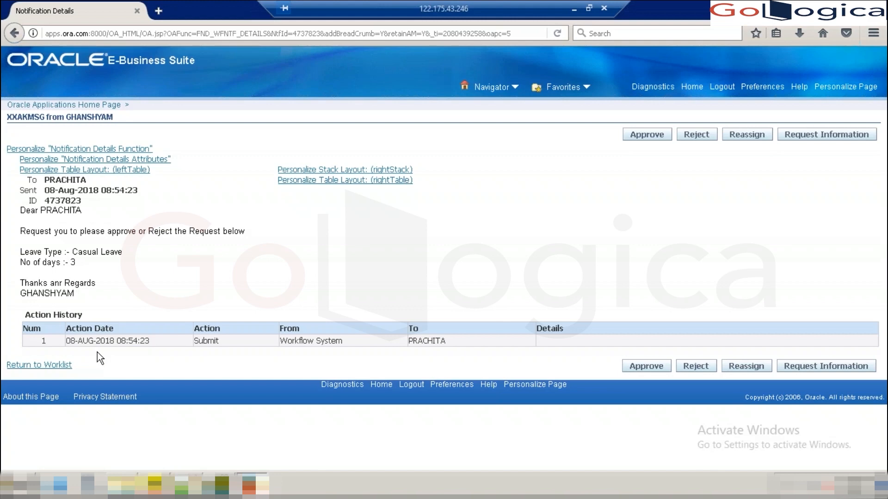
left_click(155, 488)
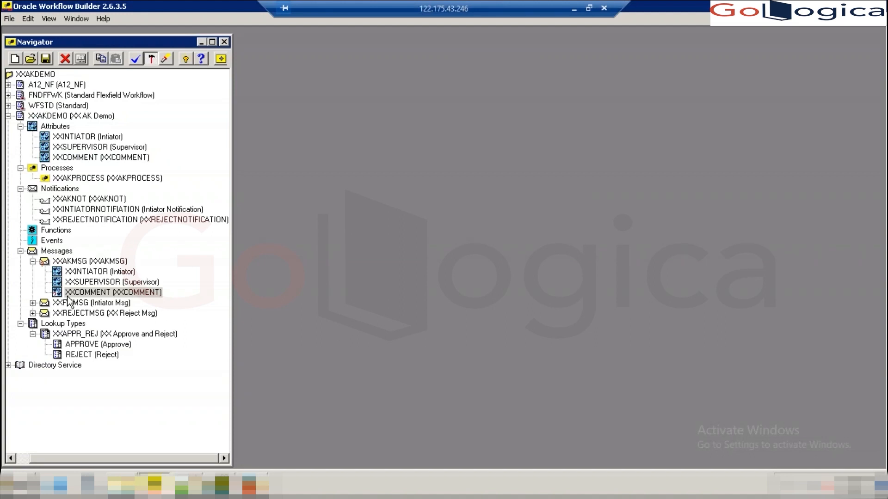
double_click(45, 261)
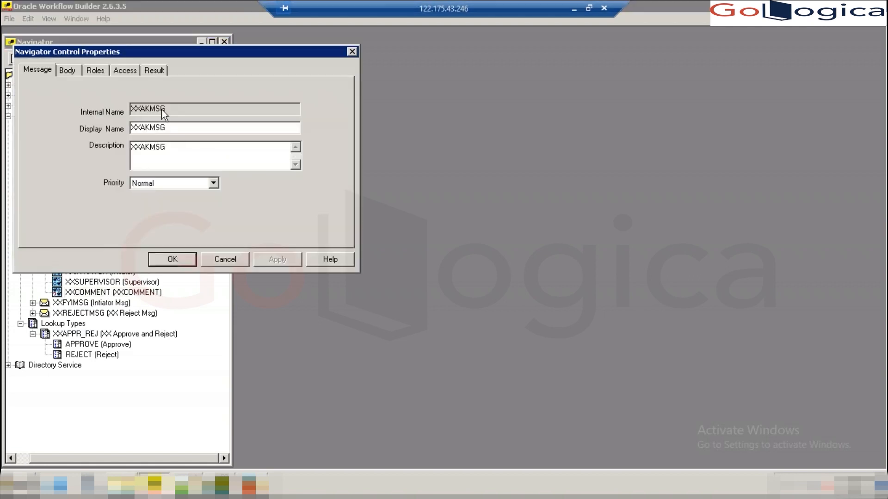
- Add a 'Comment :- &XXCOMMENT' line after No of days in the XXAKMSG body and apply
left_click(68, 71)
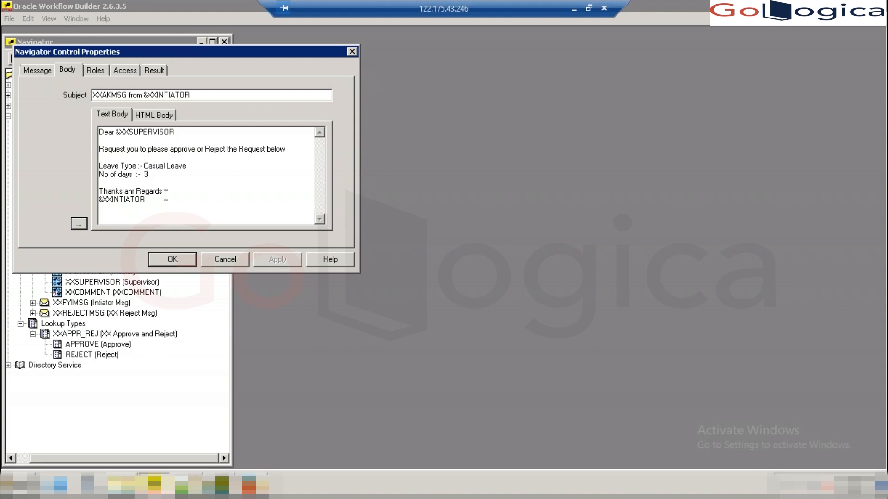
key("Return")
key("Return")
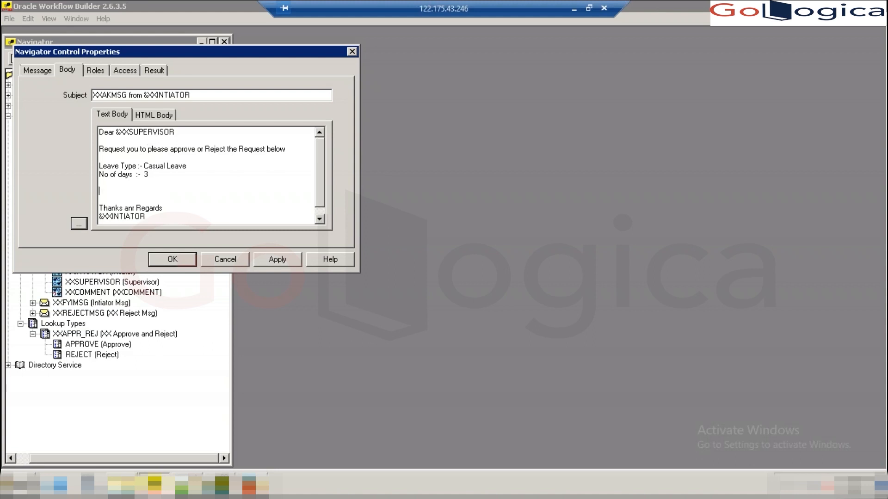
key("BackSpace")
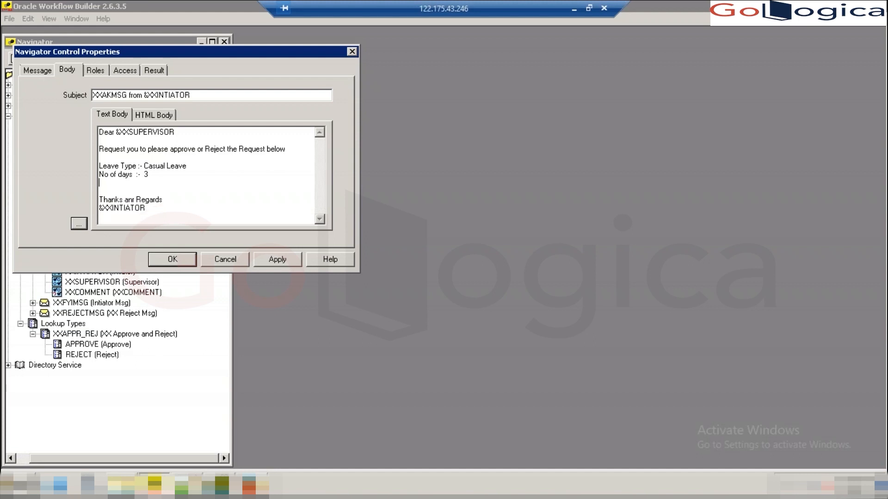
key("BackSpace")
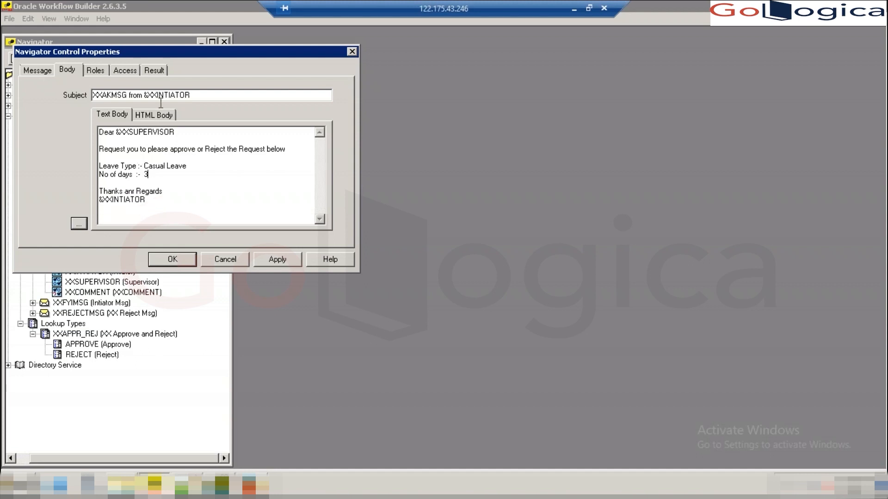
key("Return")
key("Return")
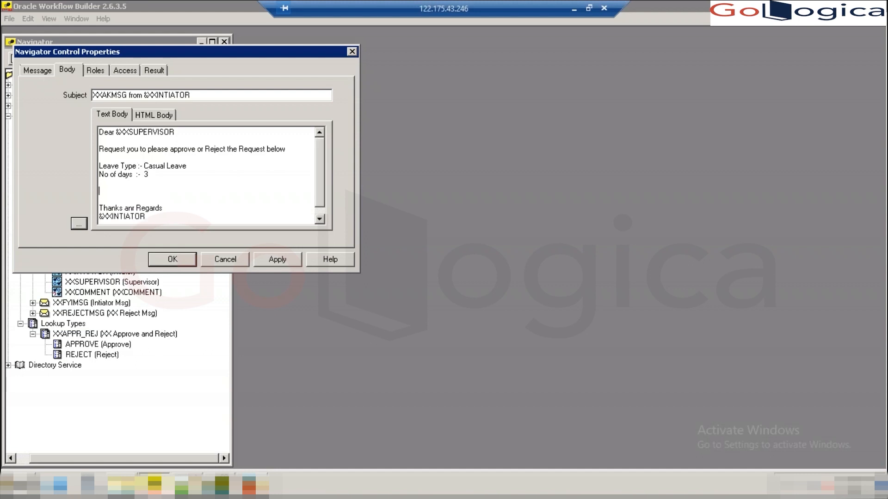
type("Comment  :- &XXCOMMENT")
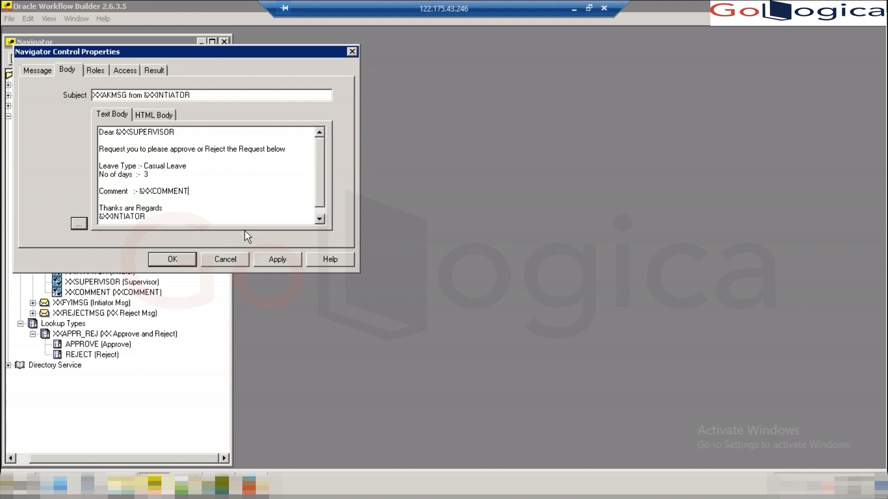
left_click(283, 261)
- Save the workflow over XXAKDEMO.wft, accepting the replace and the validation warnings
left_click(187, 261)
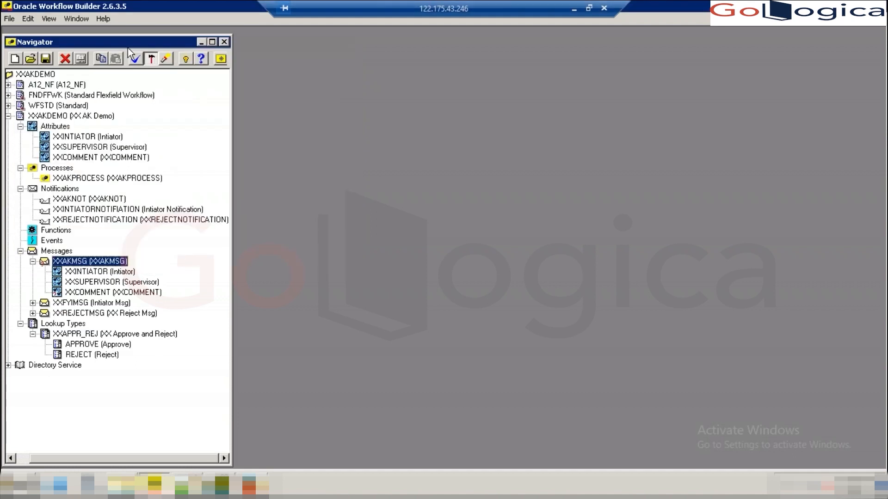
left_click(8, 20)
left_click(39, 93)
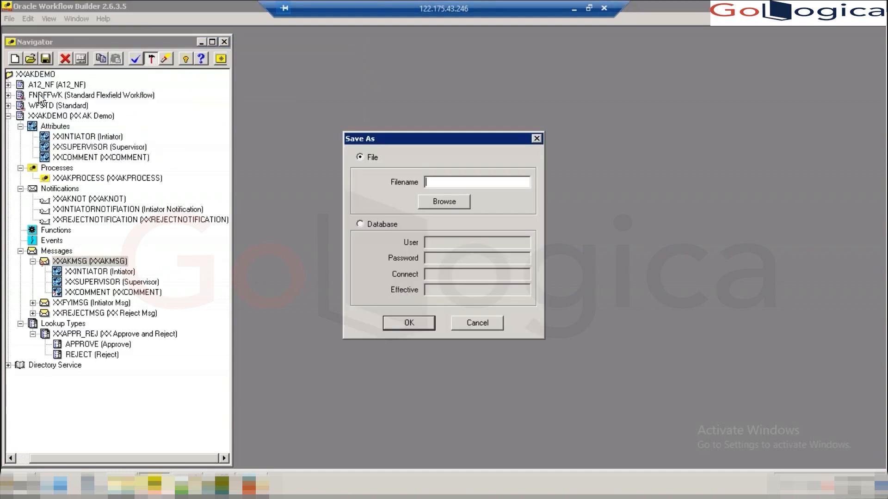
left_click(449, 201)
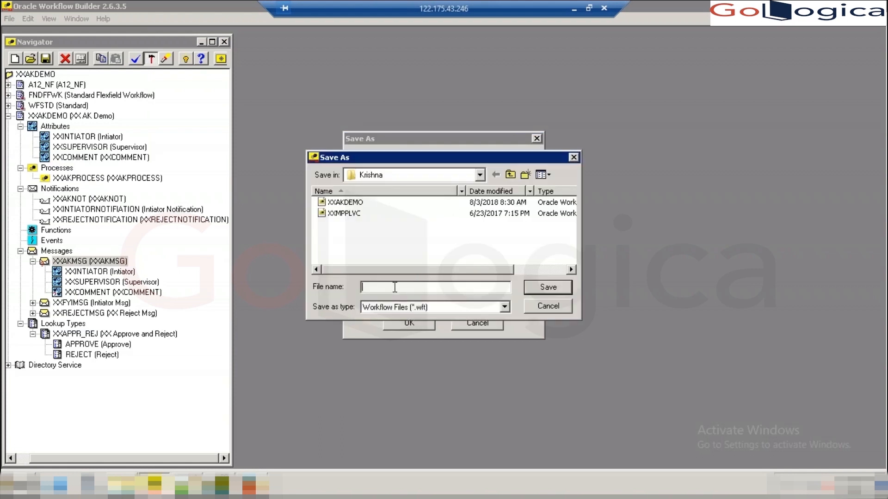
type("XX")
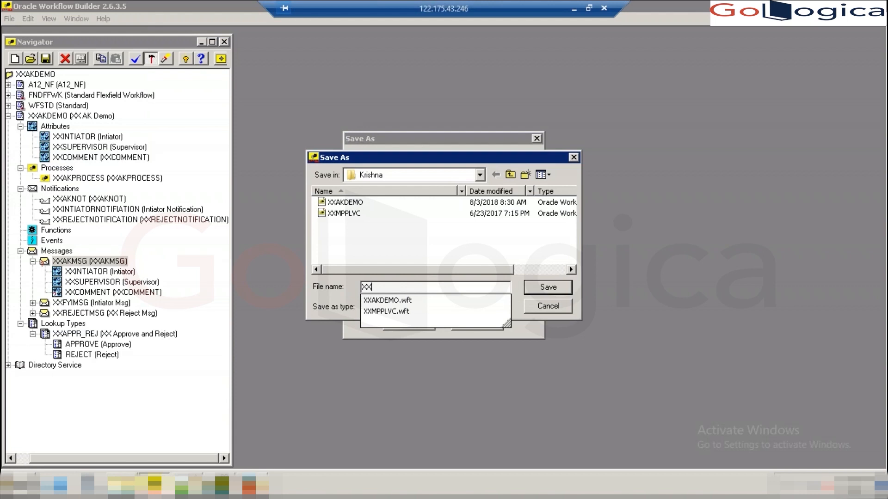
key("Down")
key("Return")
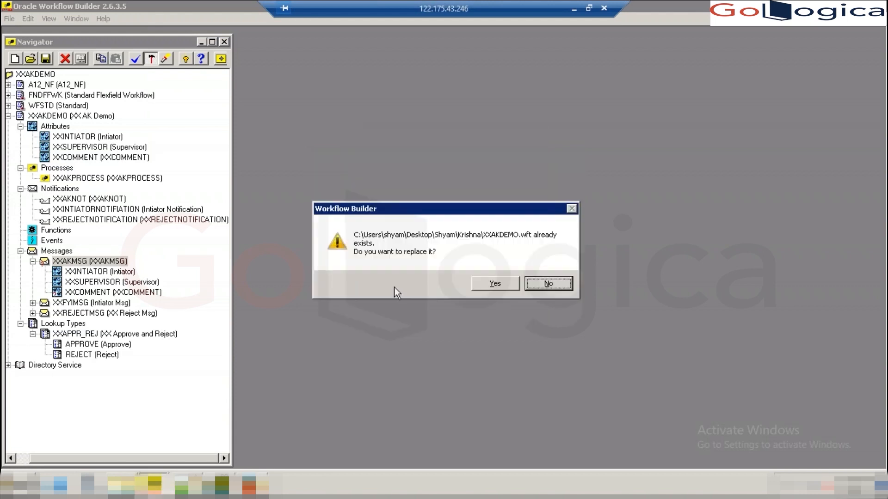
left_click(494, 285)
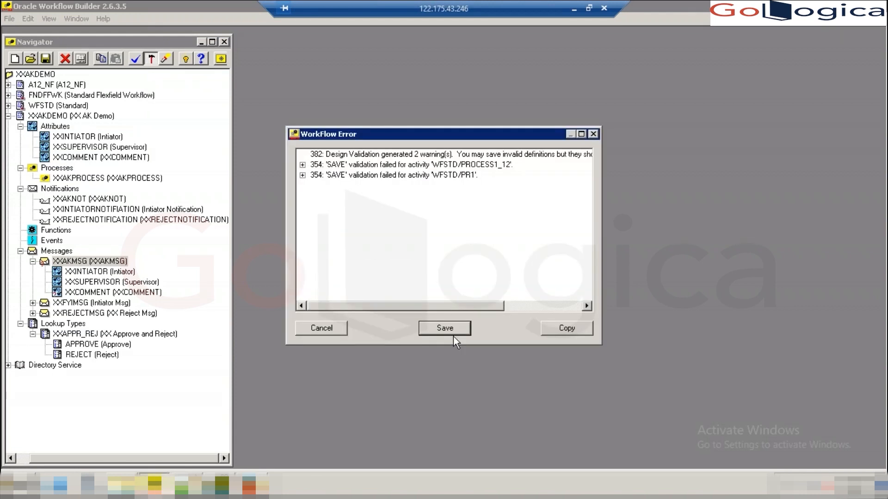
left_click(445, 328)
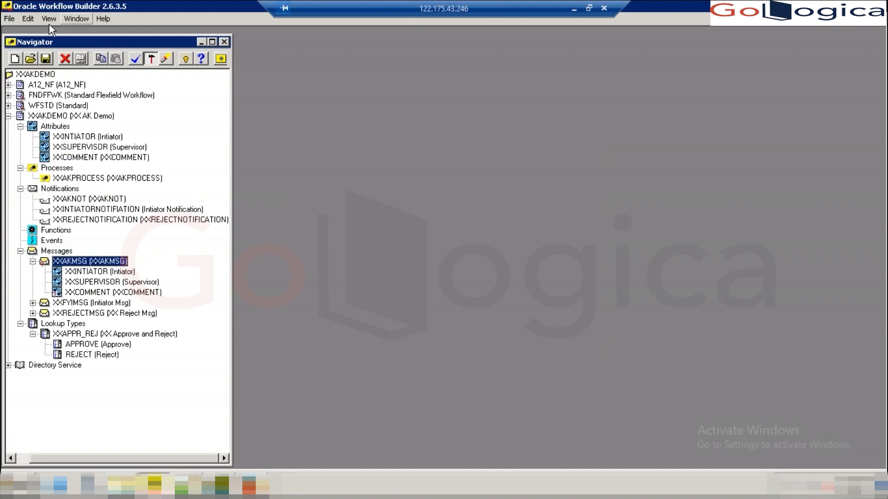
- Save the workflow to the database as user apps with connect string vis, ignoring warnings
left_click(10, 19)
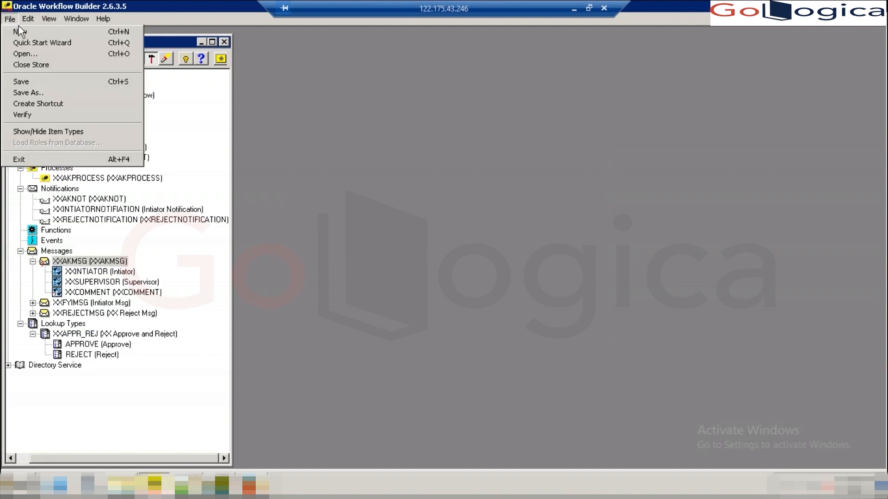
left_click(27, 91)
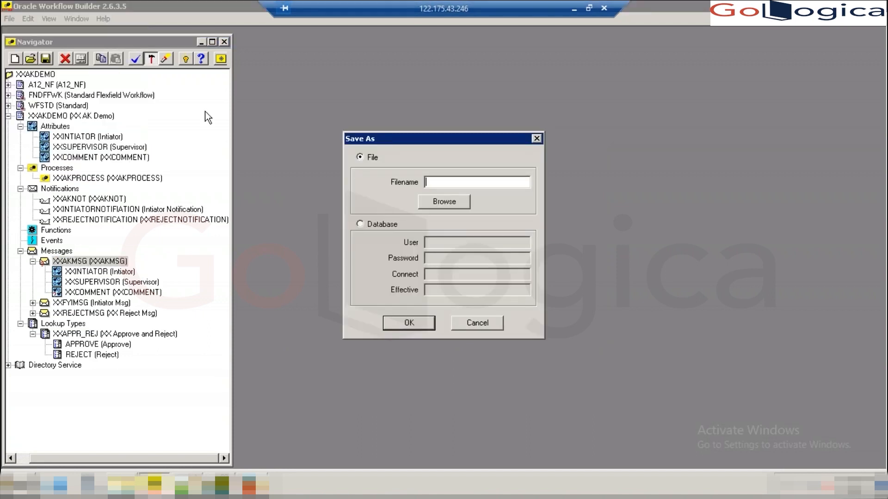
left_click(374, 226)
left_click(443, 242)
key("Tab")
key("Tab")
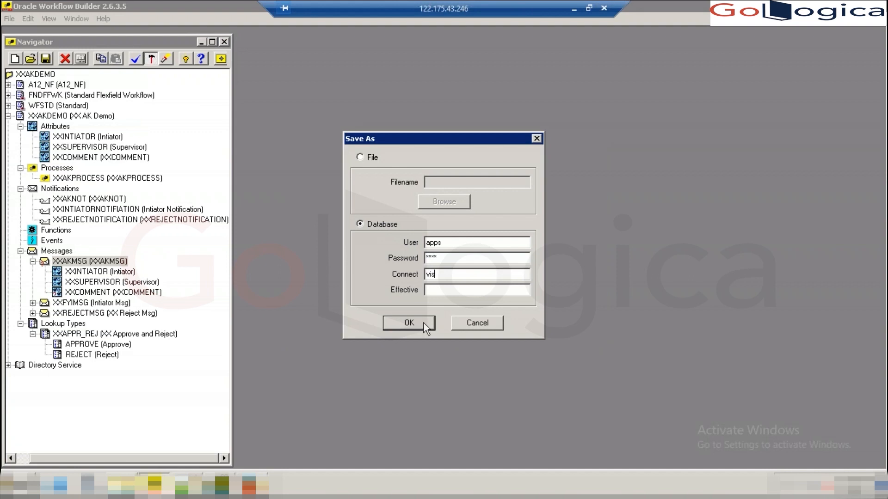
left_click(409, 323)
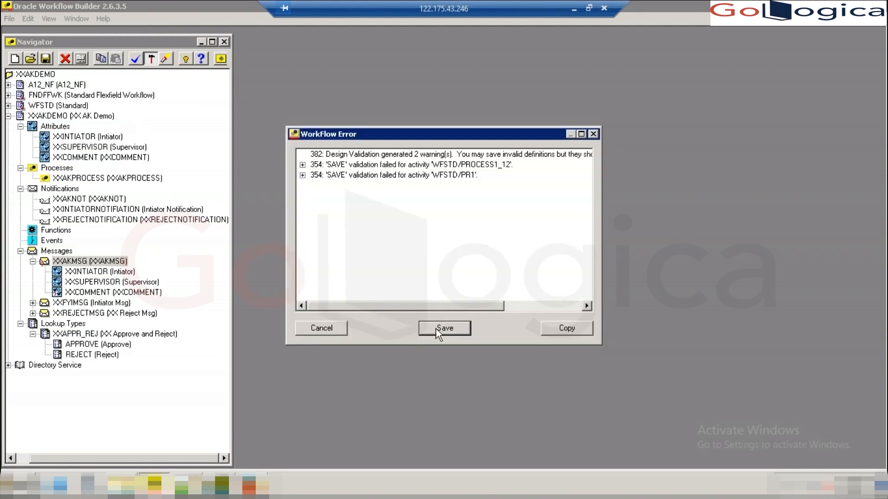
left_click(435, 329)
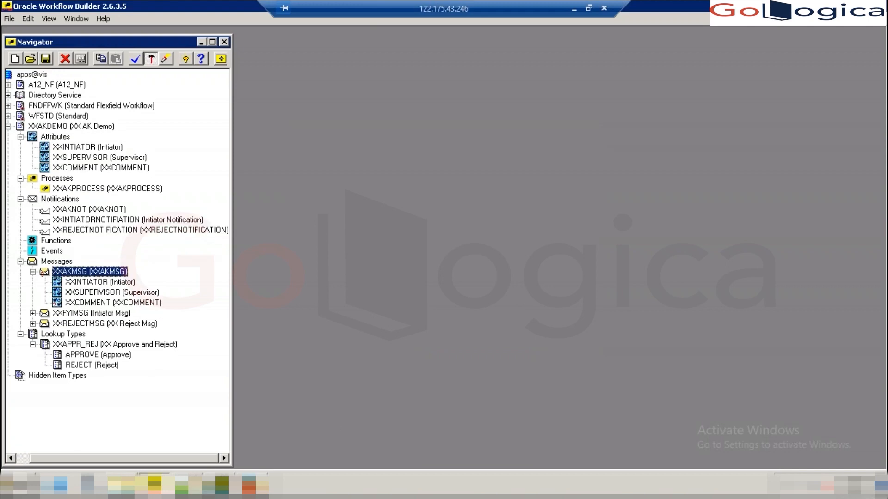
- Rerun the launch block in Toad to start a new XXAKDEMO process, then return to Firefox
left_click(217, 491)
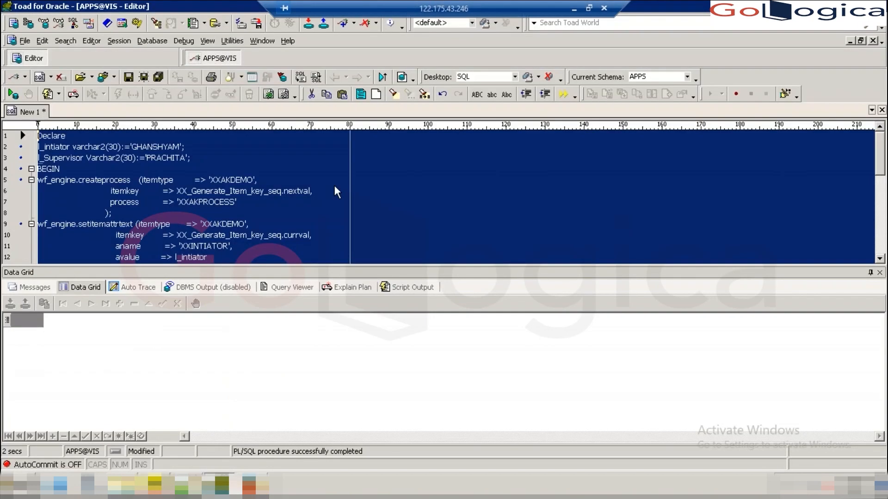
key("F9")
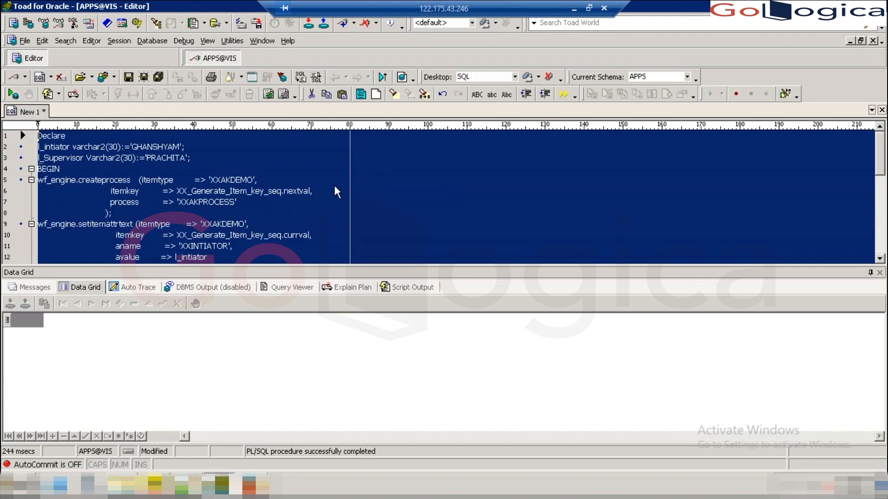
left_click(259, 483)
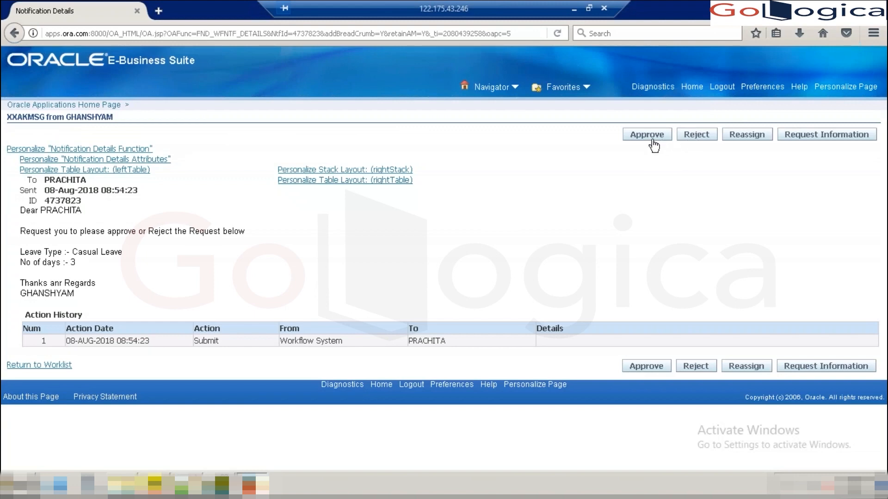
- Reject the older notification and open the new XXAKMSG one, checking its empty Comment line and XXCOMMENT box
left_click(694, 139)
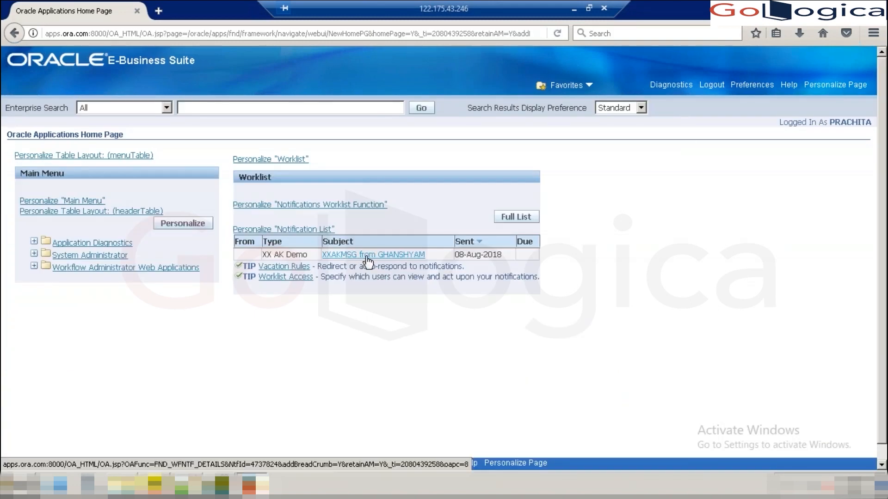
left_click(360, 257)
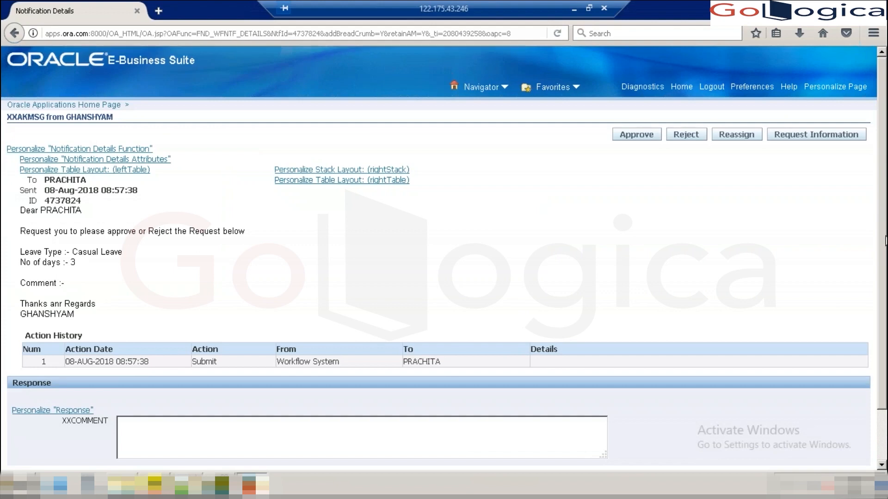
scroll(885, 240, "down", 2)
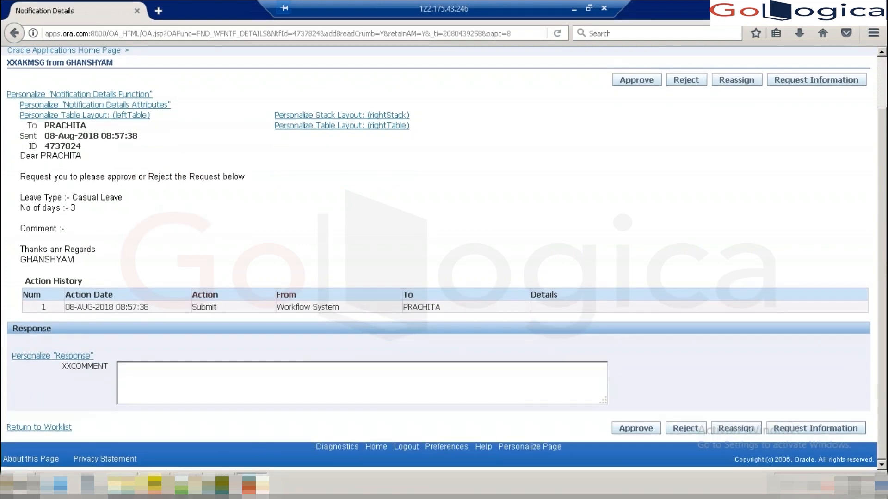
left_click(305, 366)
left_click(154, 485)
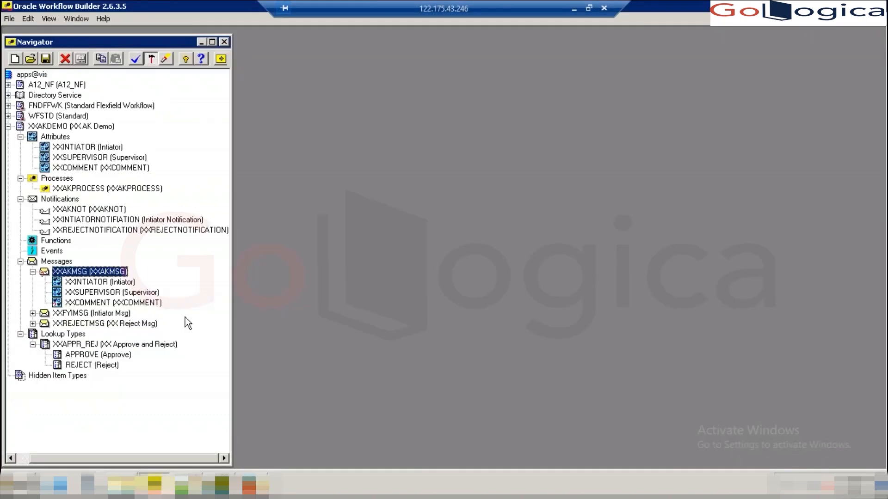
- Delete the Comment line from the XXAKMSG message body and close its properties
double_click(44, 274)
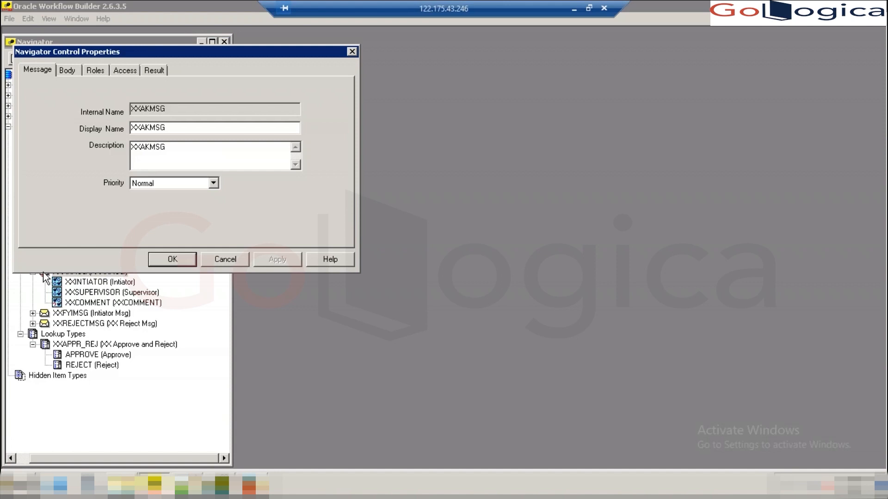
left_click(68, 72)
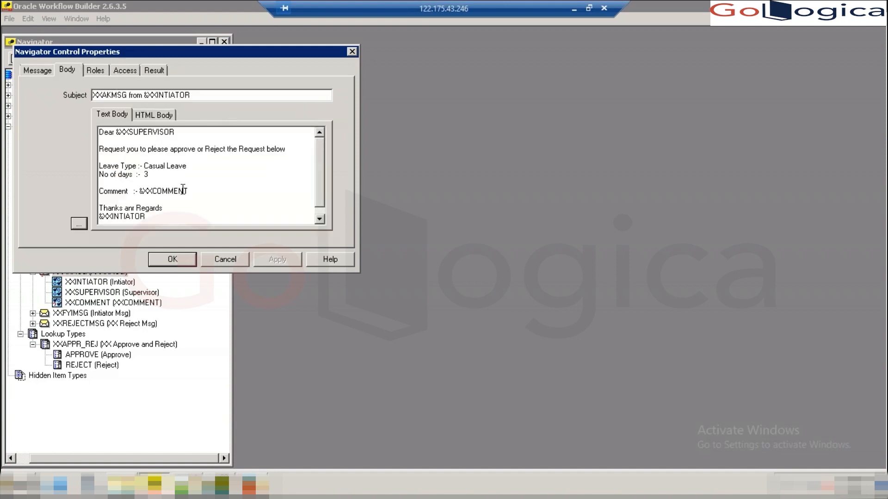
left_click_drag(191, 191, 100, 190)
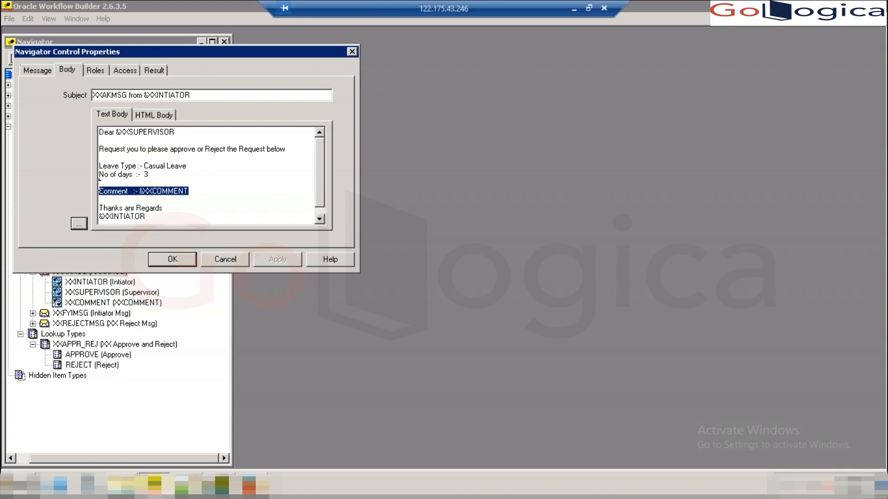
key("BackSpace")
key("BackSpace")
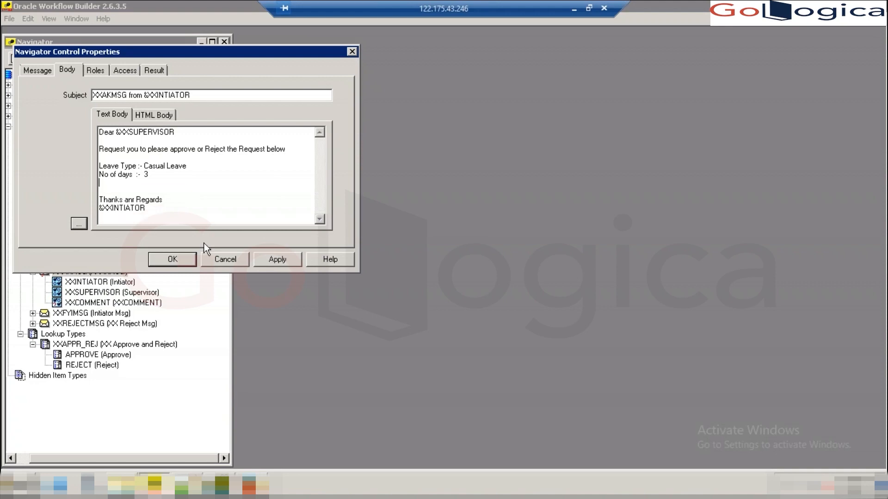
left_click(172, 259)
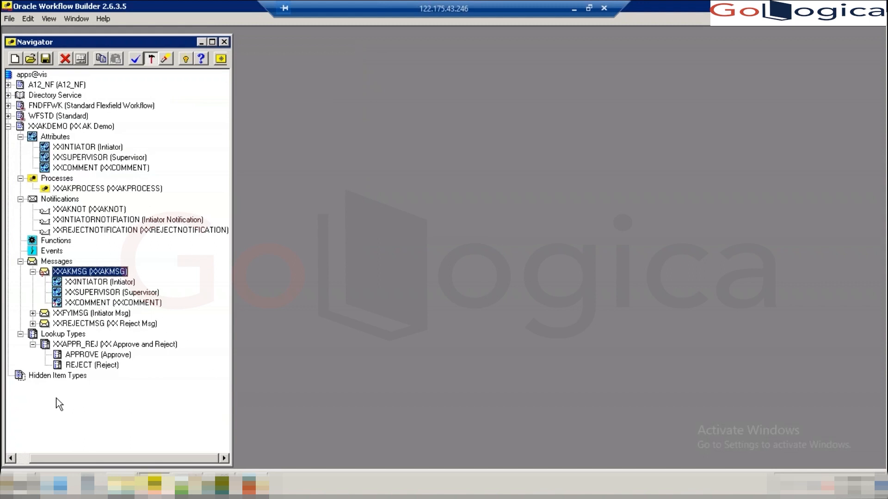
- Save the workflow, dismiss the WorkFlow Error, and return to the notification page
left_click(8, 19)
left_click(21, 81)
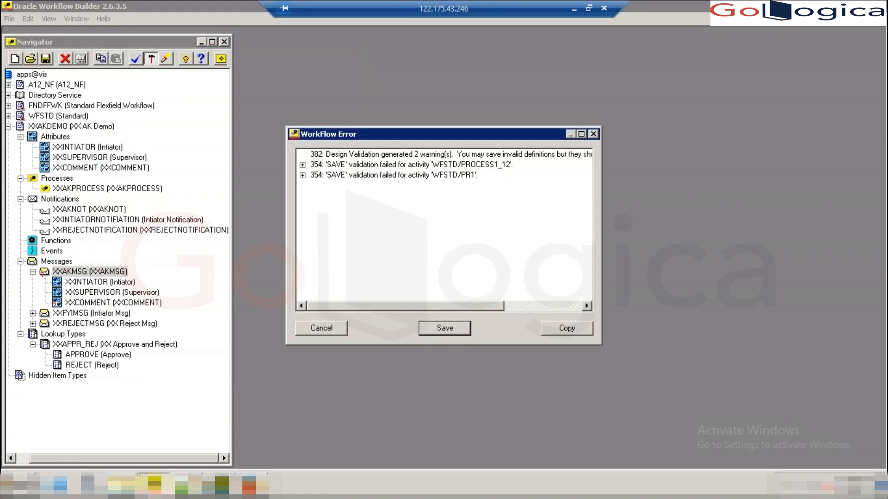
left_click(451, 327)
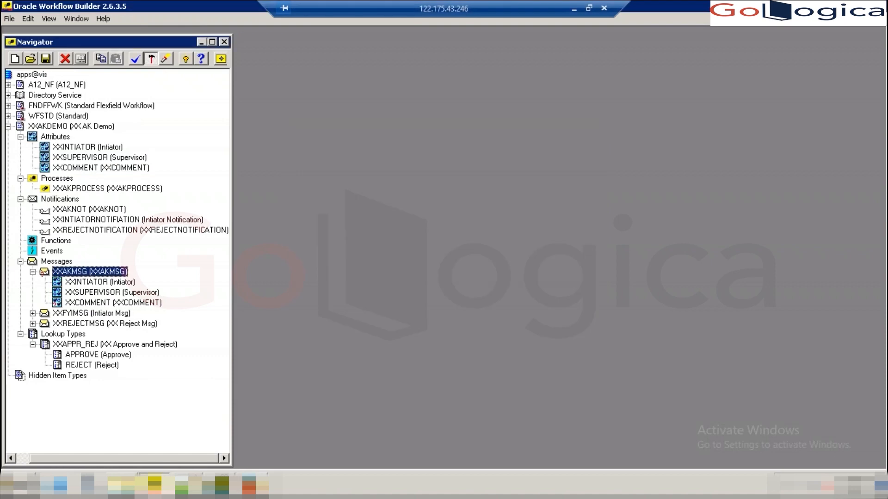
key("alt+Tab")
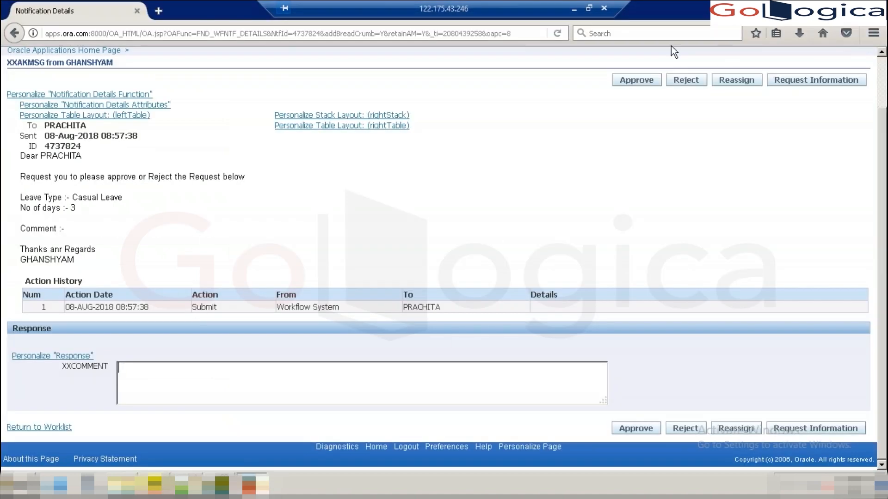
- Approve the leave request with the XXCOMMENT 'Please provide more details'
left_click(151, 381)
type("Please provide more details .")
left_click(637, 429)
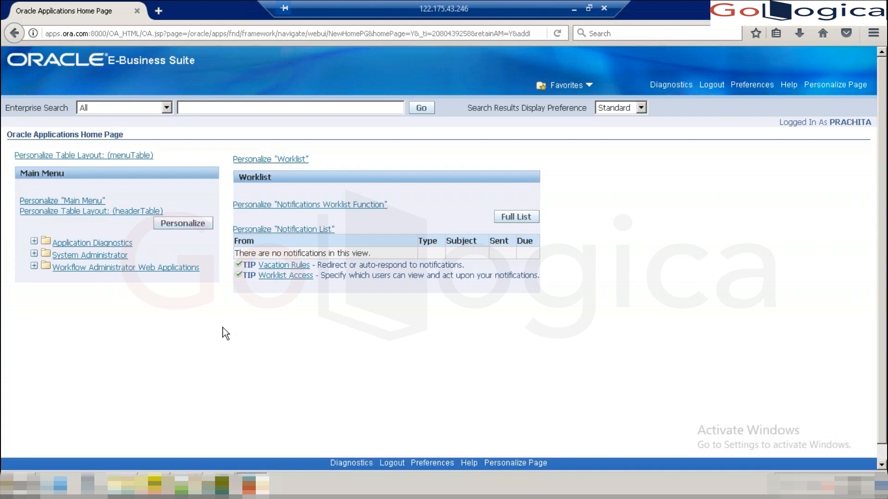
- Log out, log in as the initiator user, and view the Intiator Msg approval notification
left_click(712, 87)
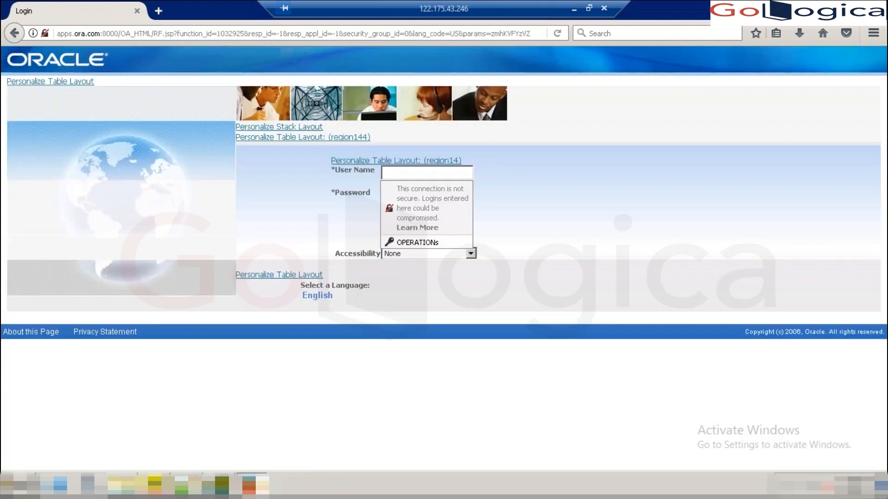
type("GHANSHYAM")
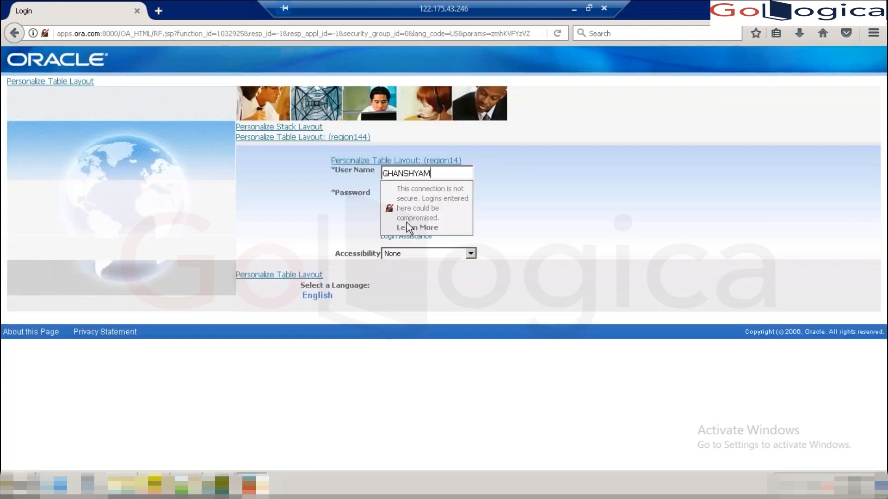
key("Tab")
type("w")
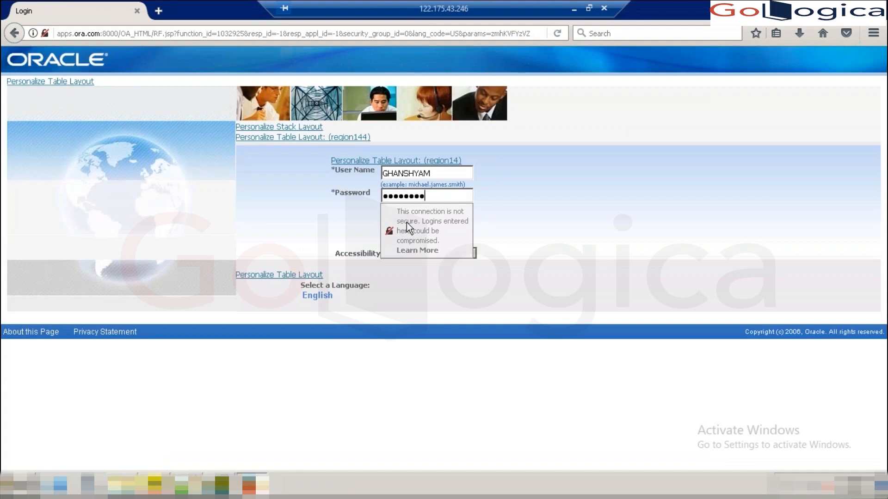
key("Return")
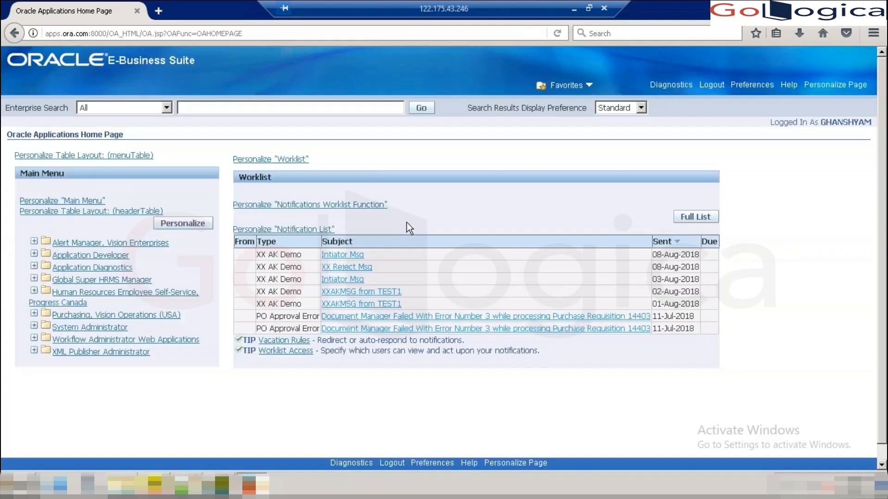
left_click(338, 255)
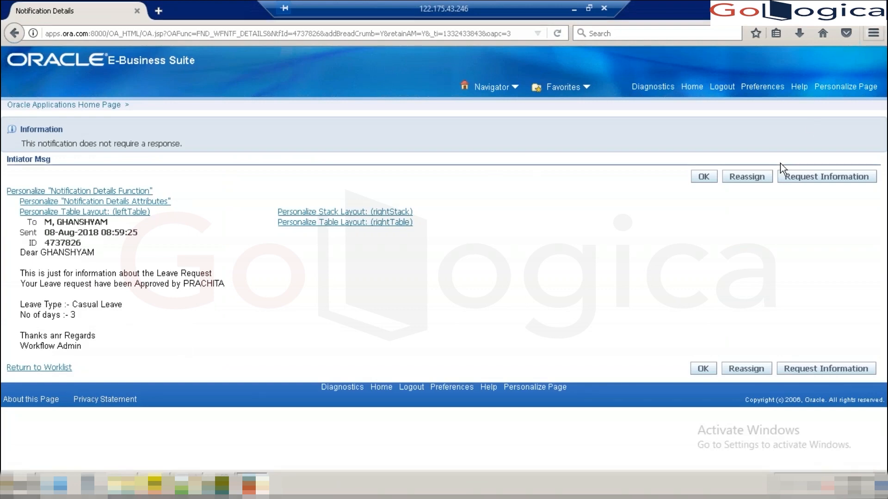
left_click(162, 485)
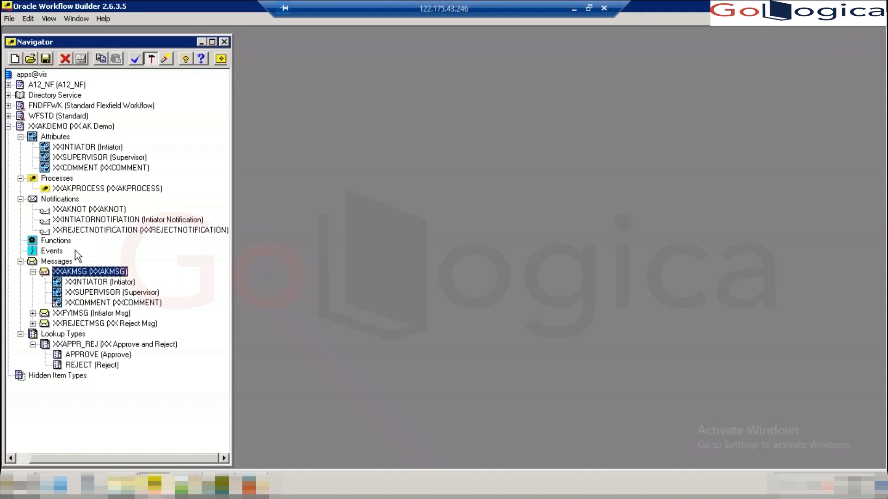
- Copy the XXCOMMENT attribute into the XXFYIMSG message
left_click(33, 314)
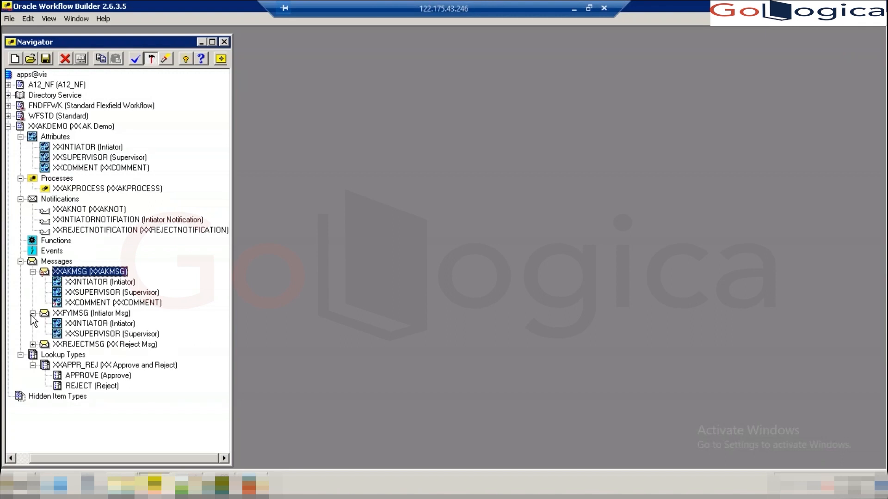
left_click(57, 334)
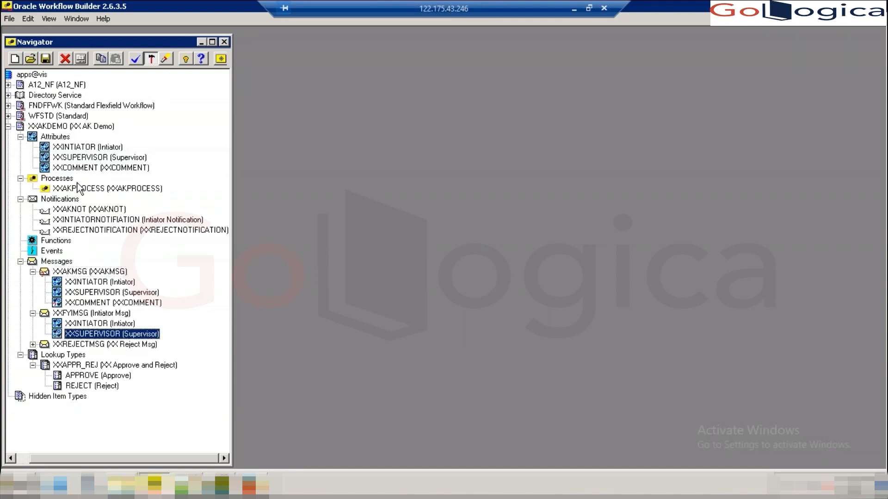
left_click_drag(89, 165, 78, 346)
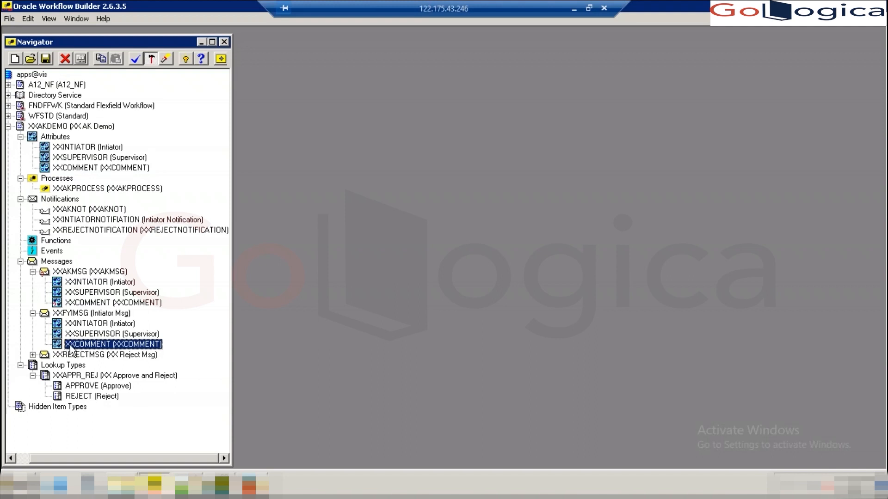
- Add the line 'Comment :- &XXCOMMENT' to the XXFYIMSG body after No of days
double_click(43, 313)
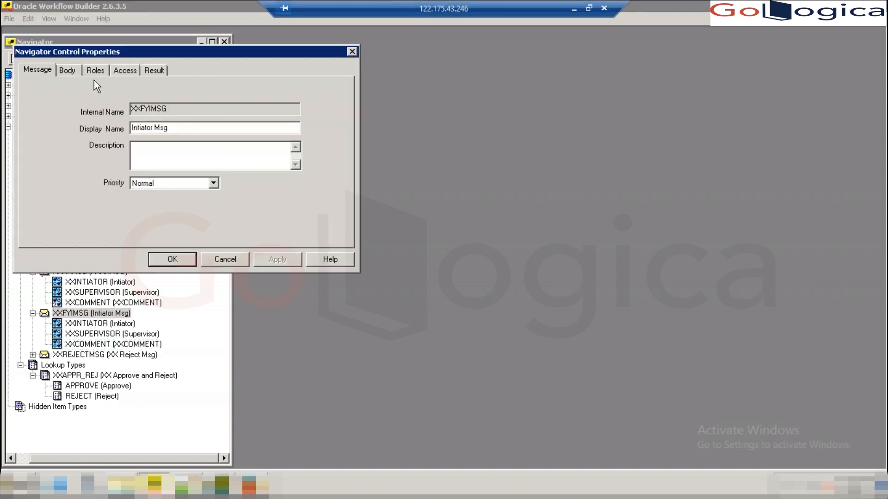
left_click(76, 72)
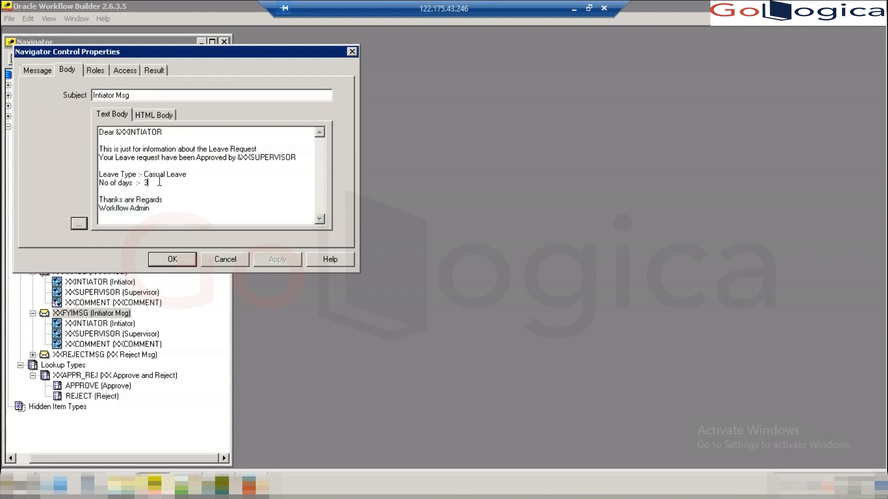
key("Return")
type("Comment ")
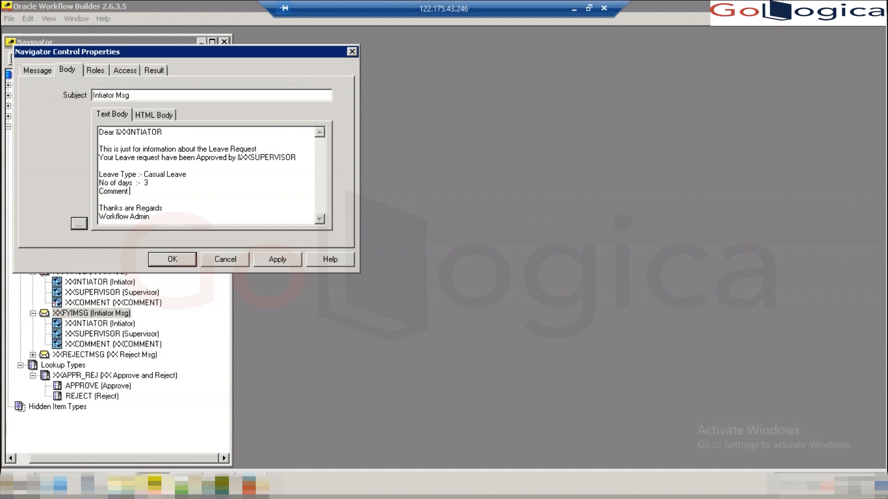
type("  :- &XXCOMMENT")
left_click(276, 259)
left_click(174, 260)
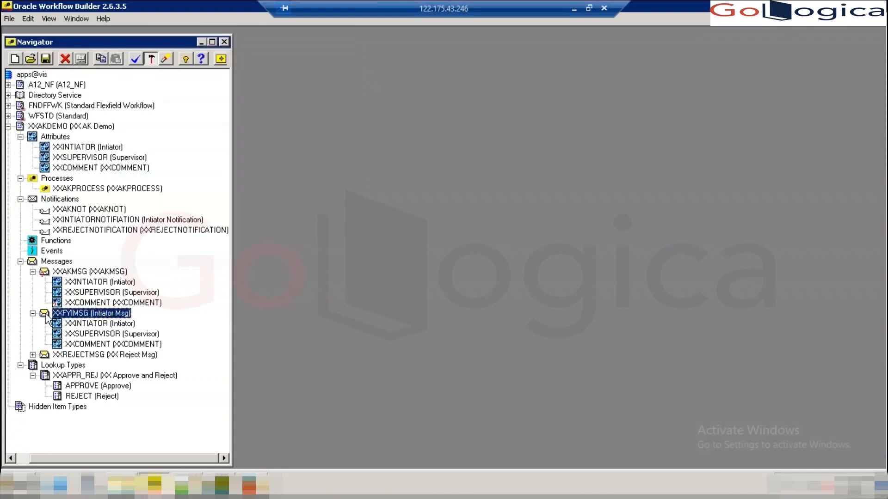
- Reopen the XXFYIMSG body and select the new Comment line to check it
double_click(45, 315)
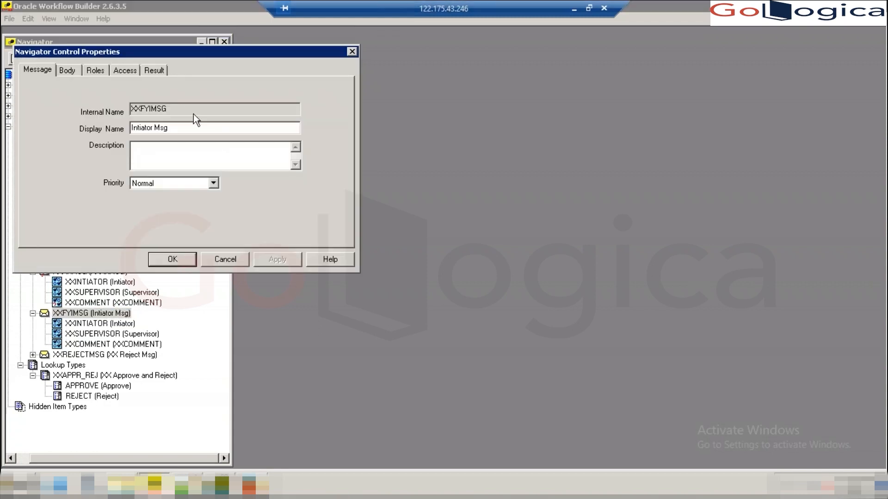
left_click(67, 71)
left_click_drag(191, 192, 96, 194)
key("ctrl+c")
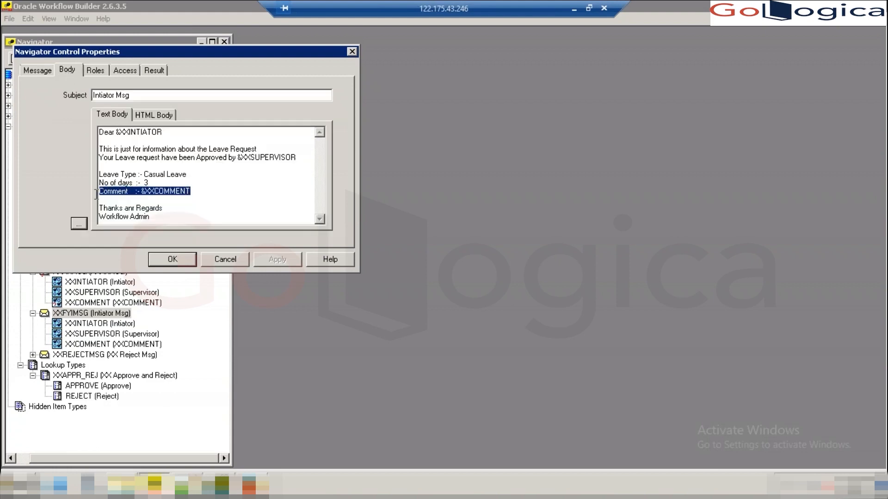
left_click(171, 260)
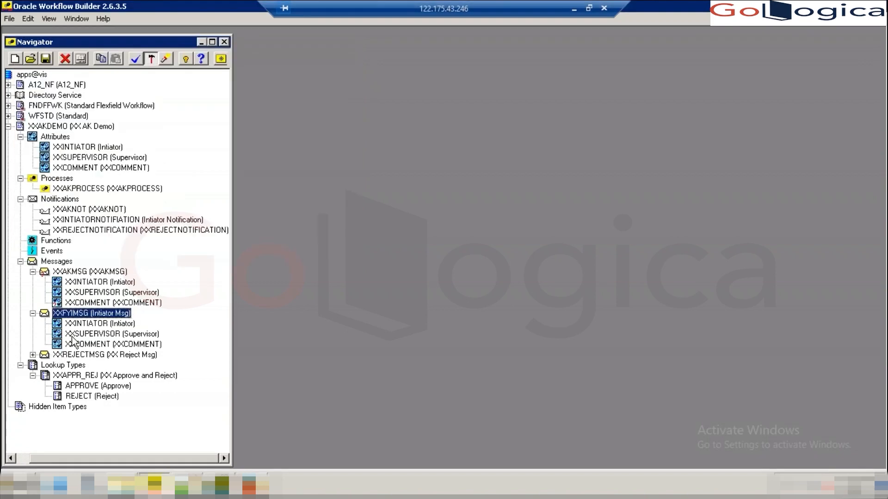
- Copy XXCOMMENT into XXREJECTMSG and paste 'Comment :- &XXCOMMENT' into its body after No of days
left_click(33, 355)
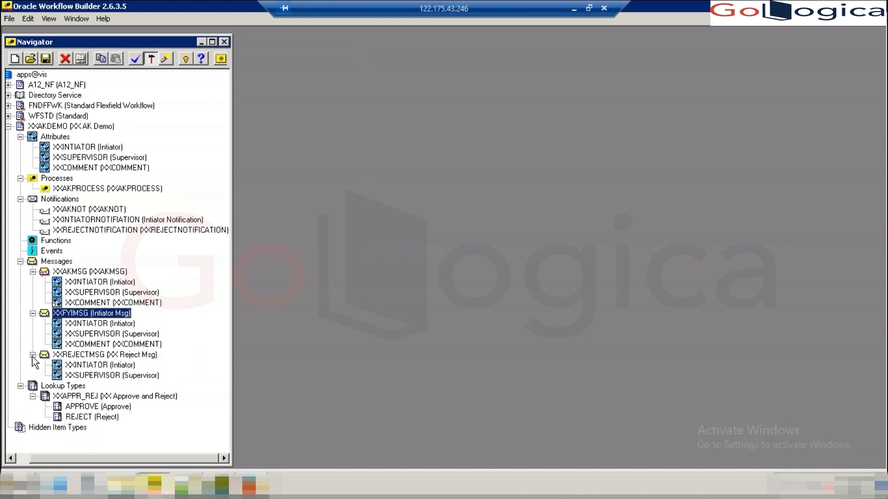
left_click_drag(75, 169, 77, 380)
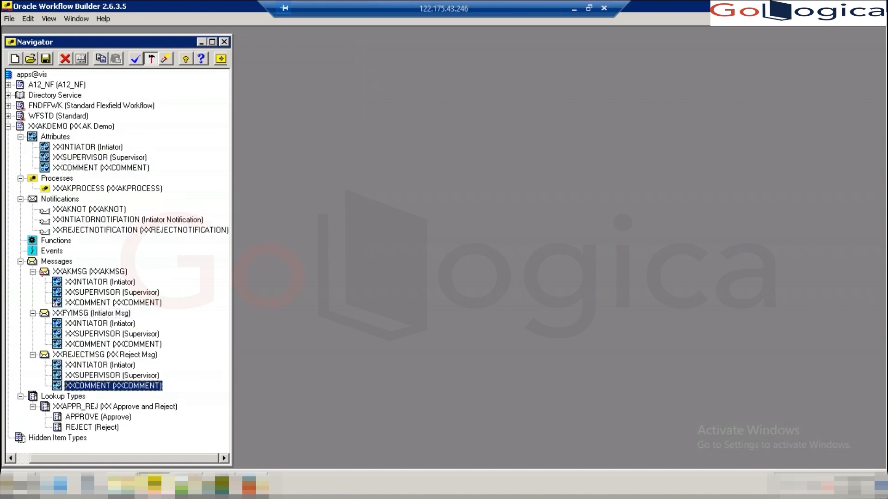
double_click(47, 357)
left_click(73, 70)
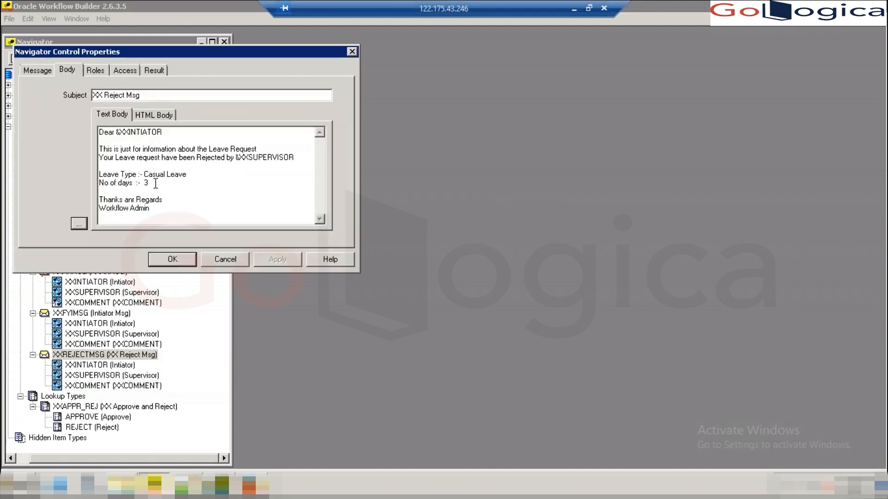
key("Return")
key("ctrl+v")
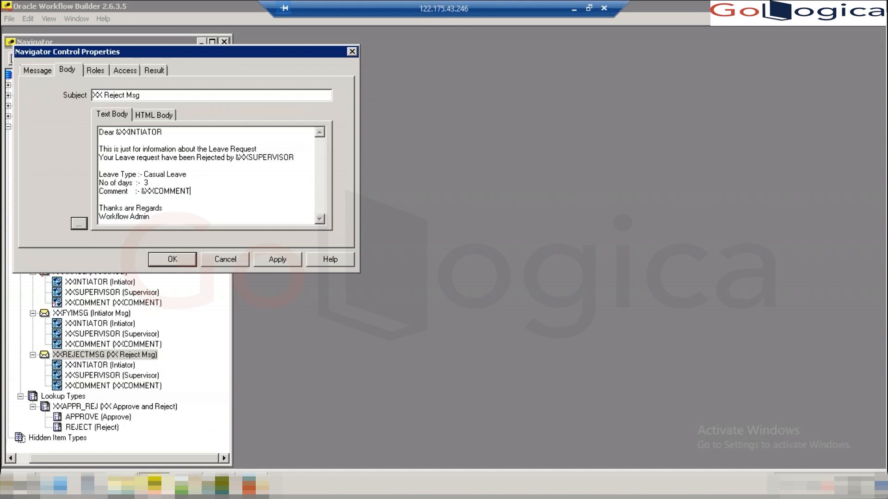
left_click(275, 260)
left_click(172, 261)
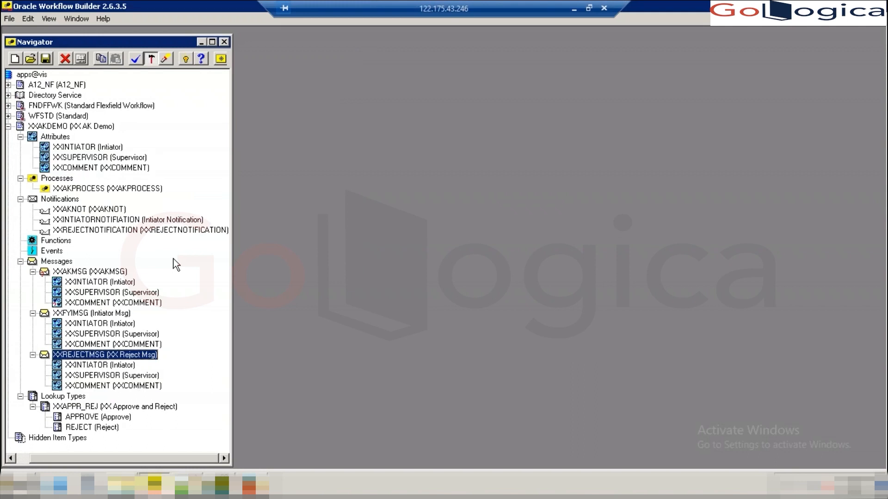
- Verify XXCOMMENT is listed under XXAKMSG, XXFYIMSG and XXREJECTMSG
left_click(73, 304)
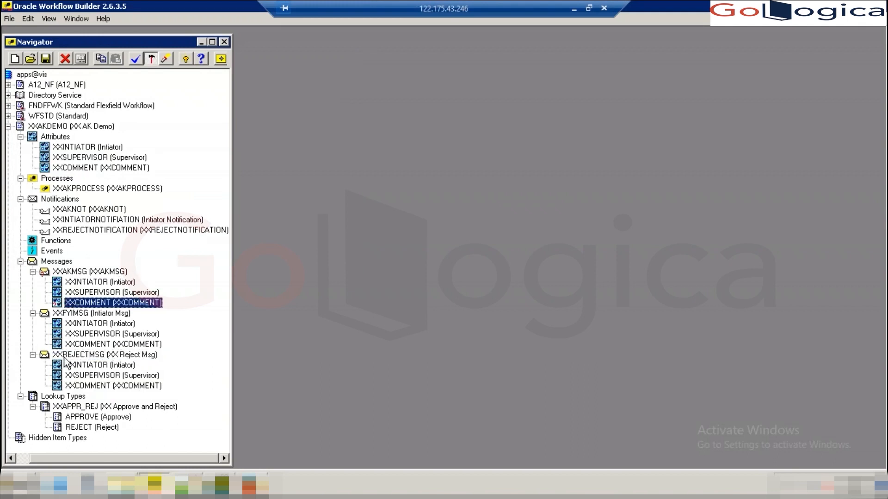
left_click(81, 344)
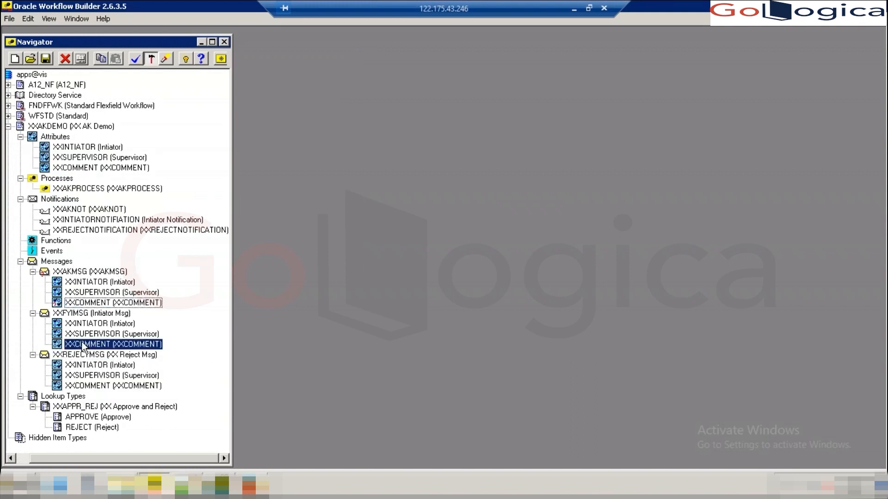
left_click(74, 386)
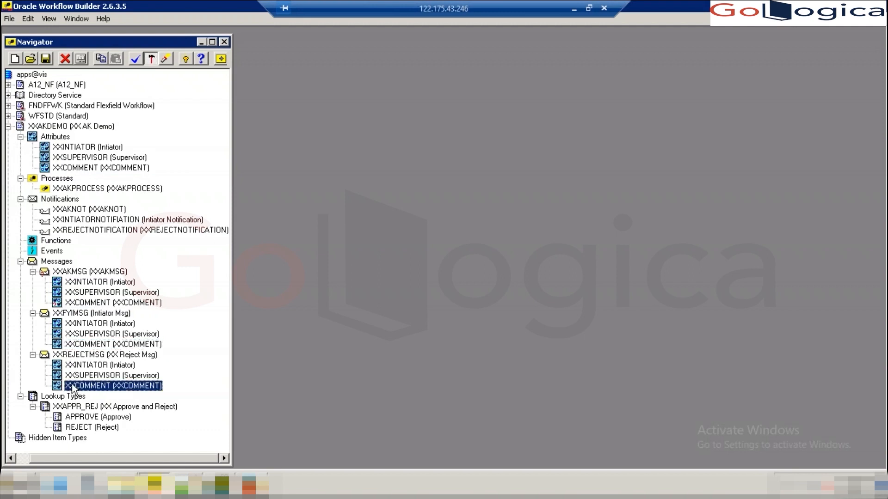
- Save the workflow over the existing XXAKDEMO.wft file, ignoring validation warnings
left_click(9, 18)
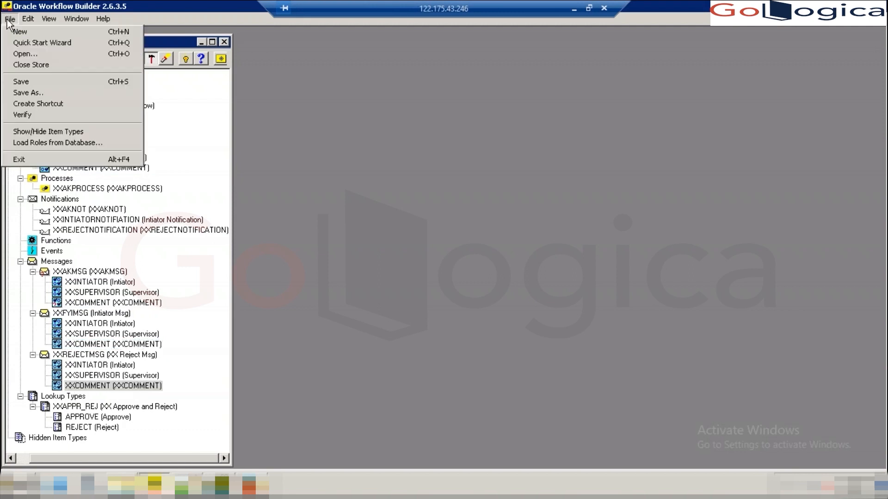
left_click(19, 93)
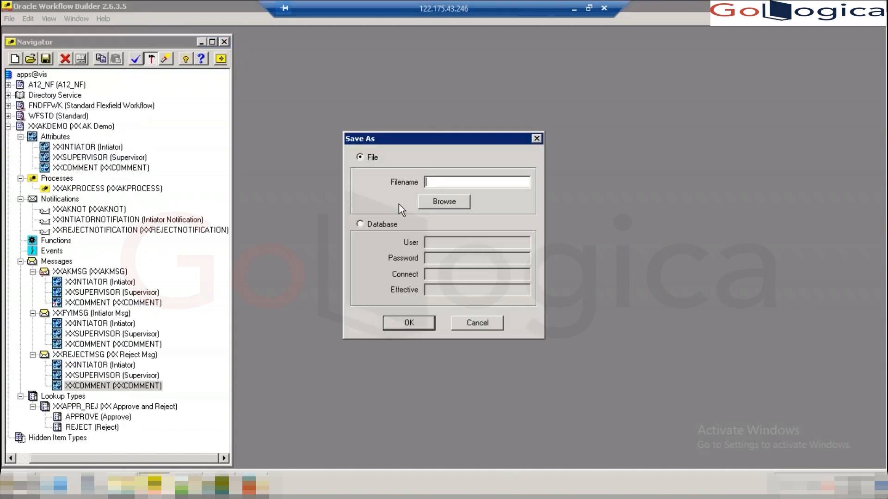
left_click(435, 202)
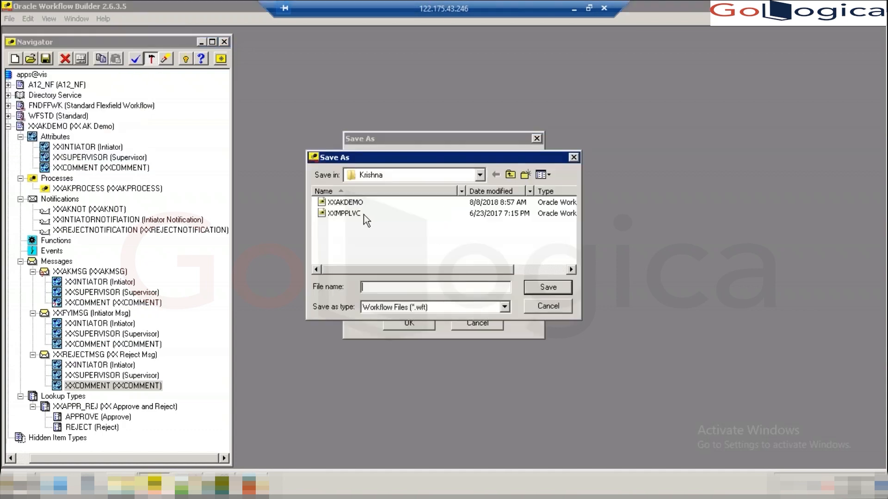
left_click(353, 203)
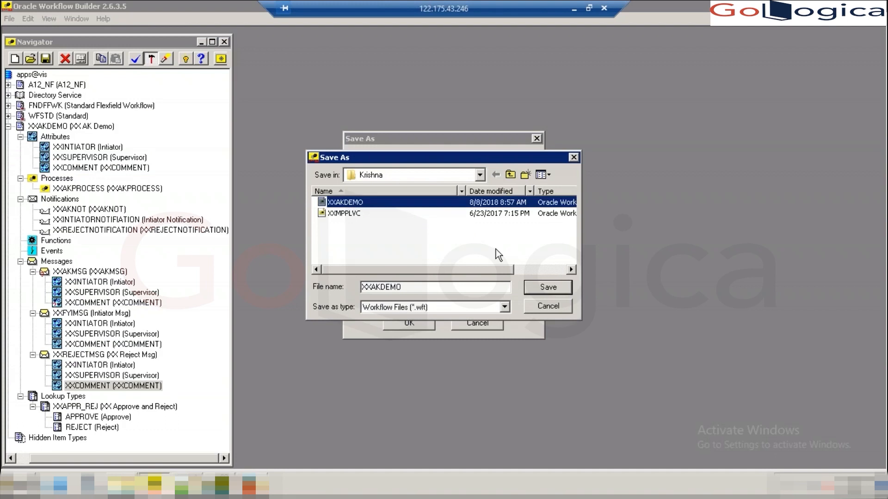
left_click(556, 287)
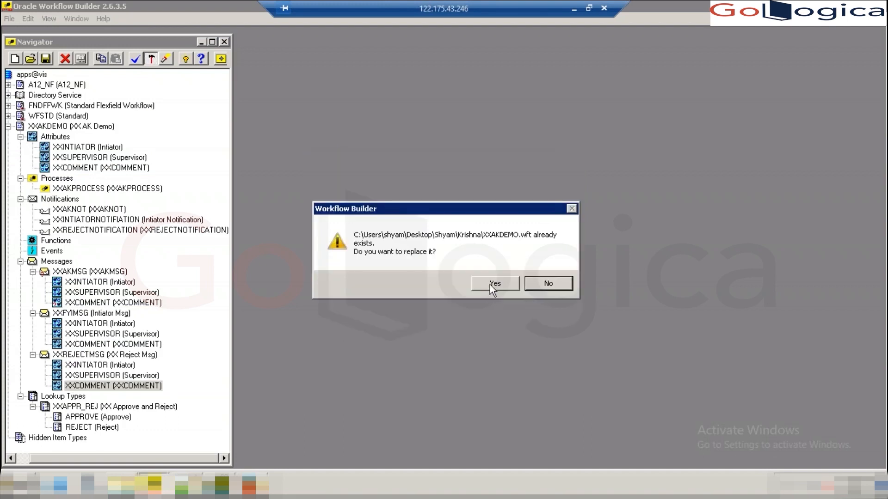
left_click(490, 285)
left_click(439, 329)
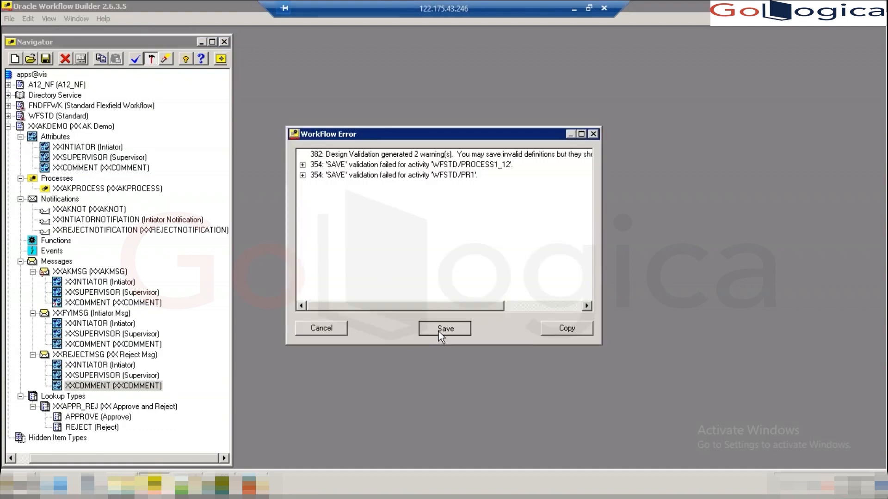
- Save the workflow to the database, entering the username, password and connect string vis
left_click(10, 19)
left_click(34, 94)
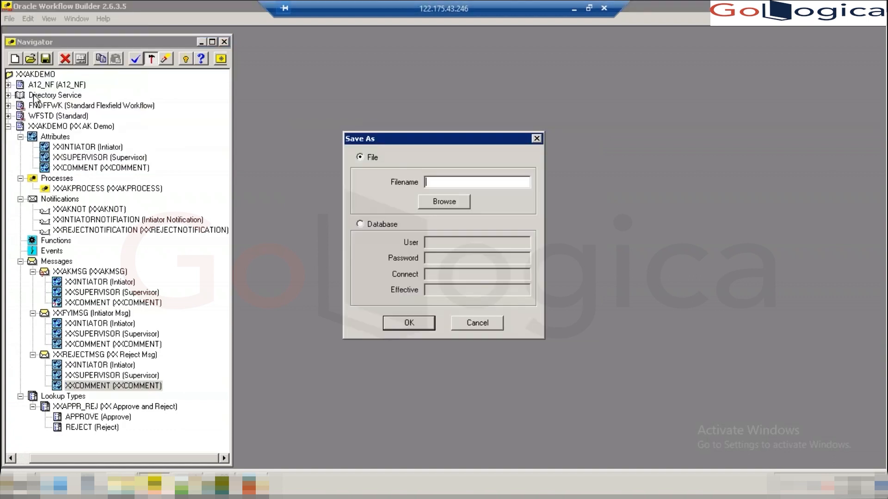
left_click(381, 224)
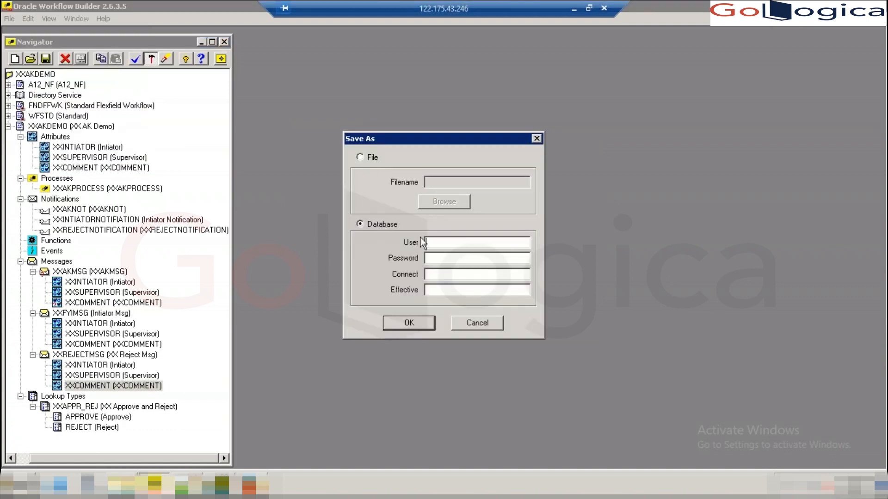
key("Tab")
key("Tab")
type("vis")
left_click(416, 323)
left_click(431, 326)
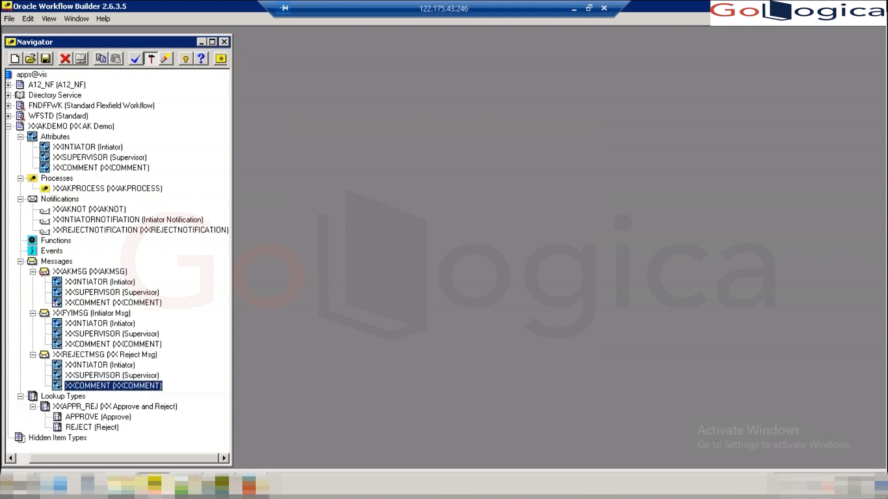
- Acknowledge the Initiator Msg and XX Reject Msg notifications in the worklist
left_click(252, 486)
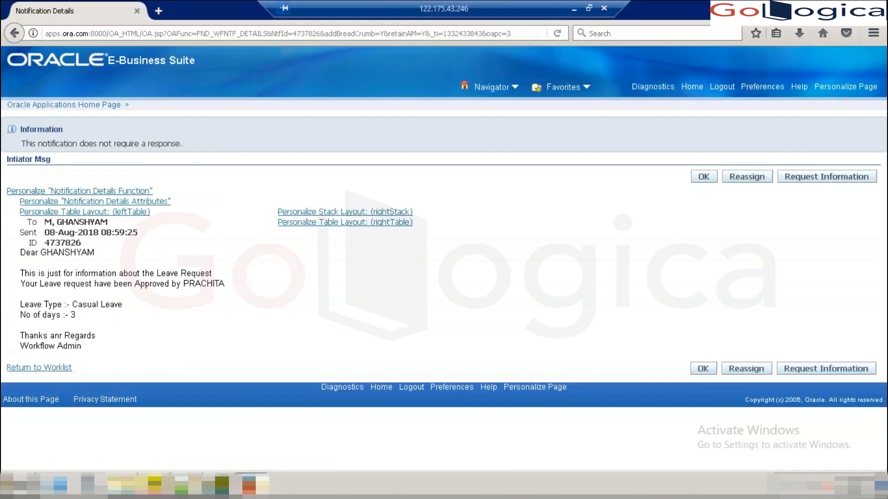
left_click(704, 181)
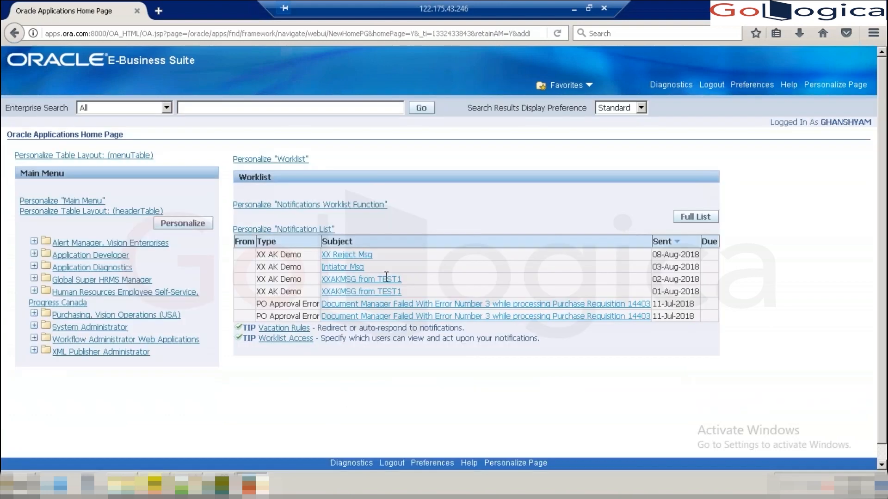
left_click(352, 255)
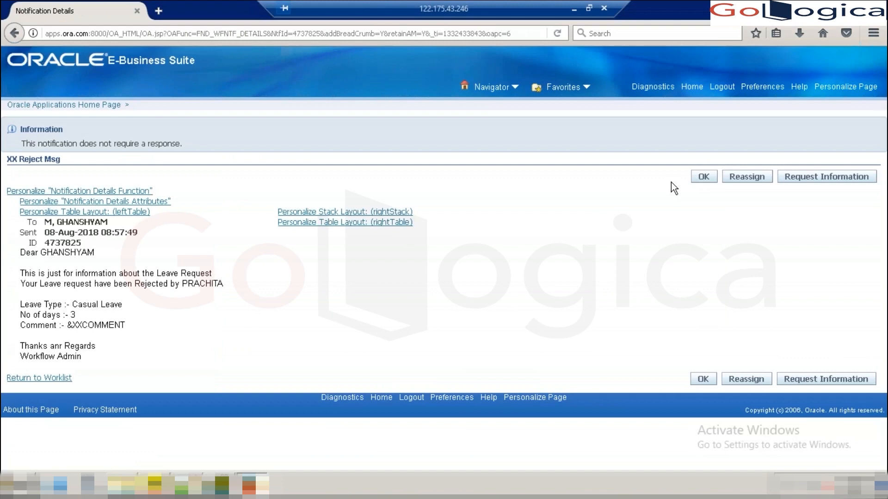
left_click(704, 178)
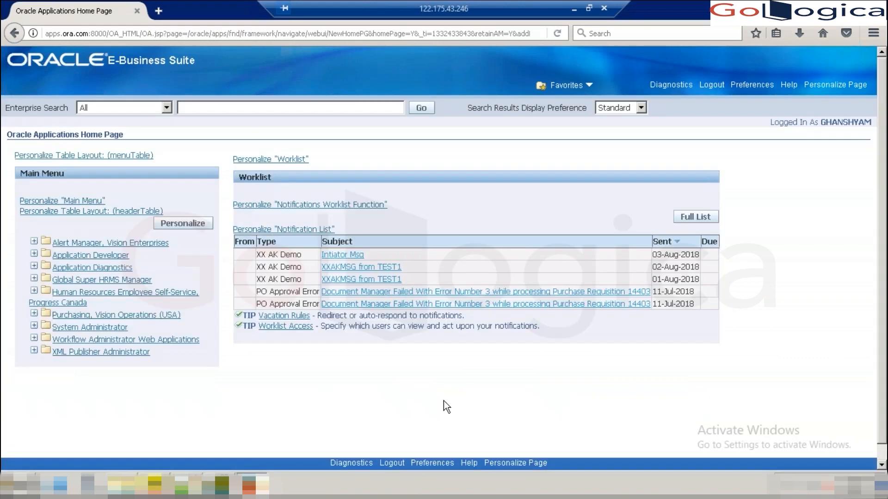
- Re-run the launch script in Toad to start a new workflow, then return to the browser
left_click(222, 485)
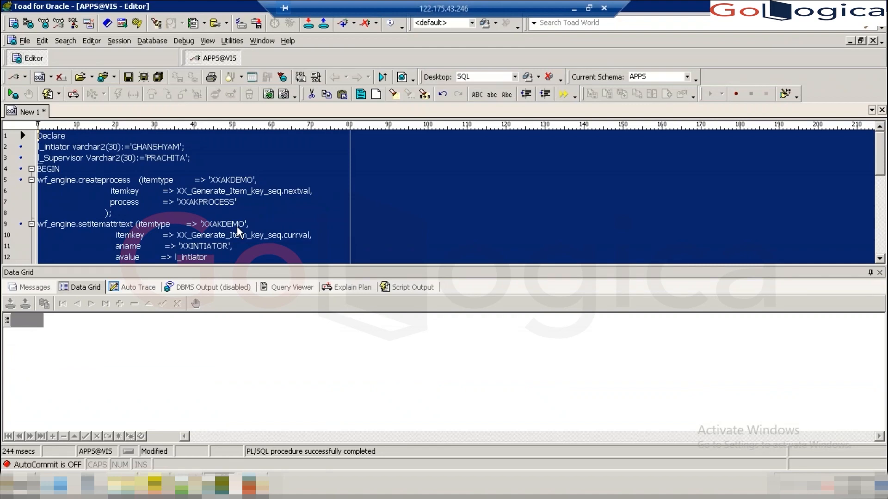
key("F9")
left_click(249, 490)
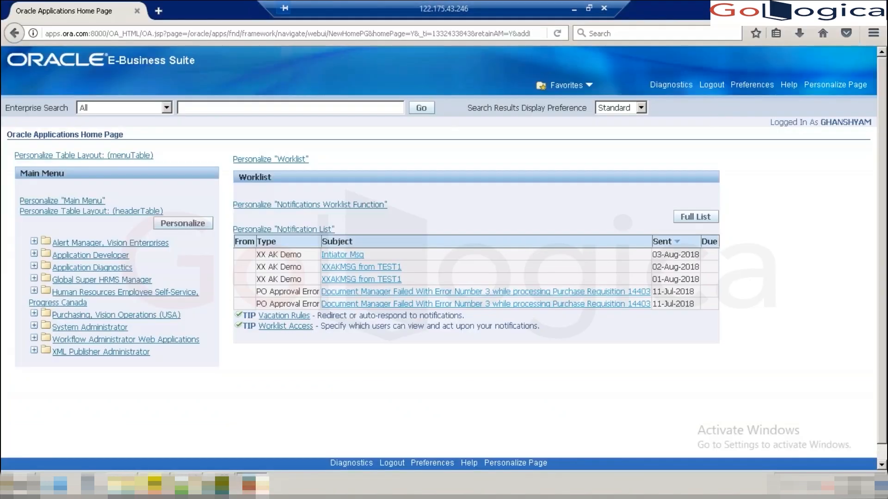
- Log out and log back in with the supervisor's username and password
left_click(712, 86)
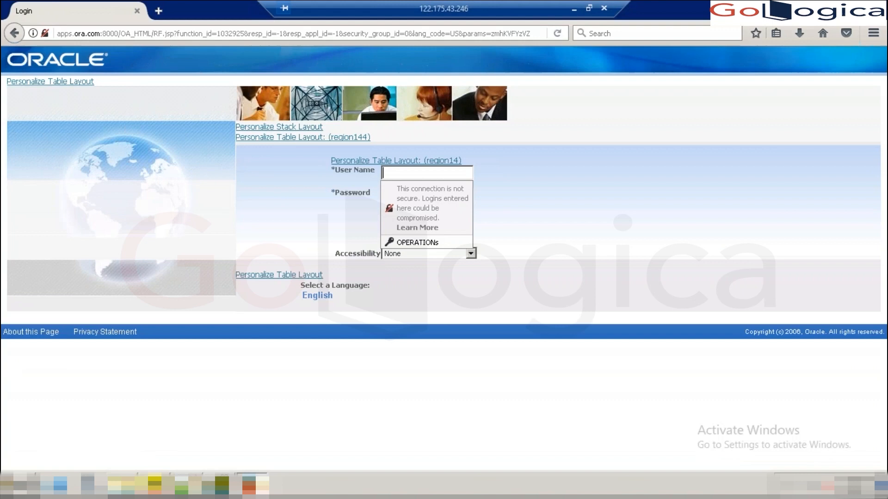
type("PRACH")
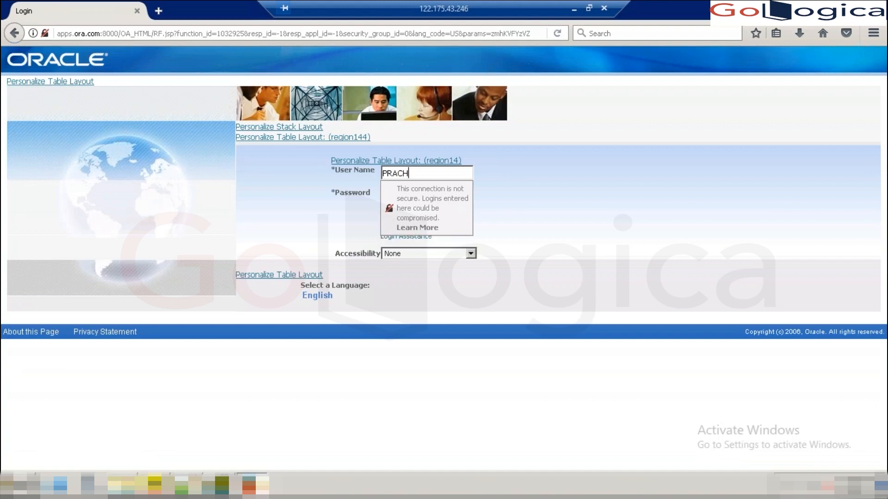
type("ITA")
key("Tab")
type("••")
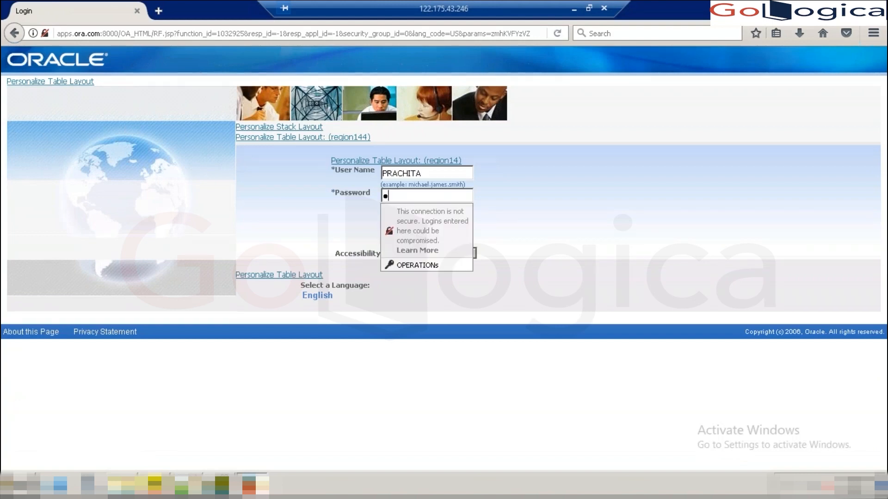
type("••••••")
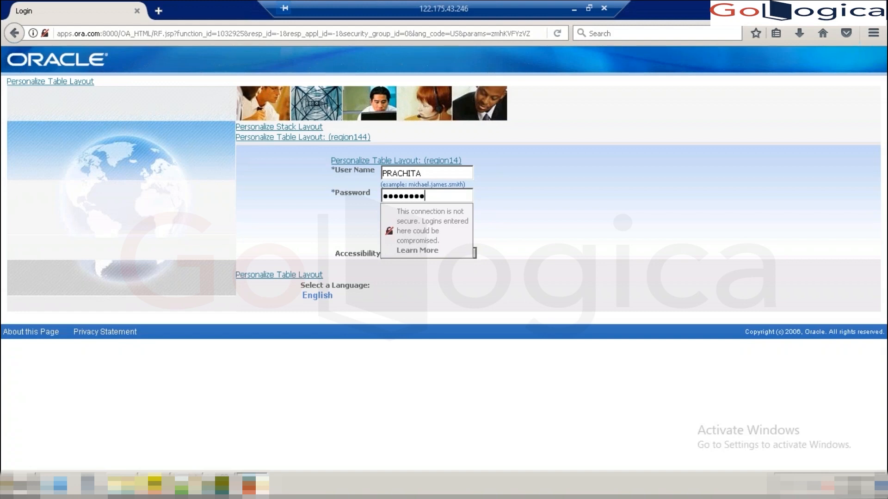
key("Tab")
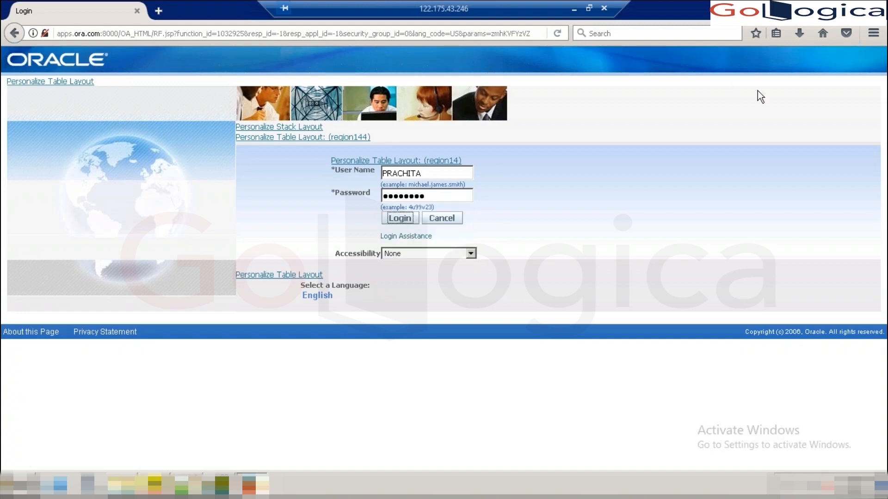
left_click(400, 222)
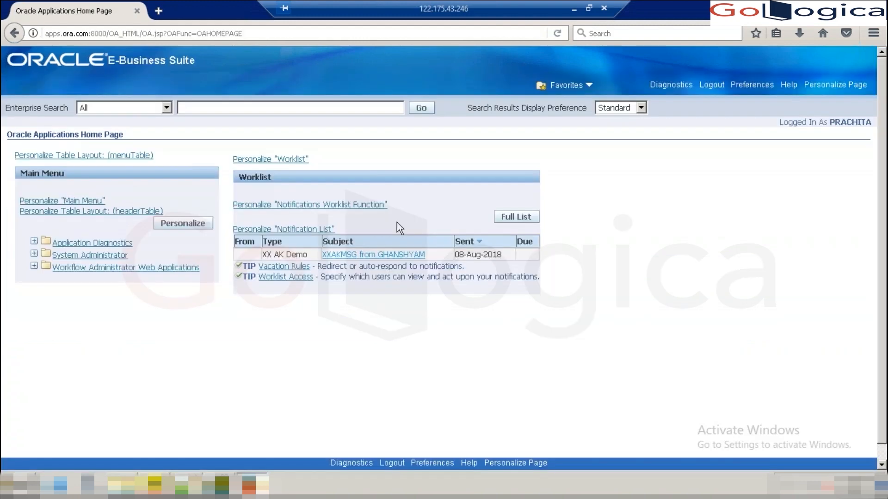
- Open the XXAKMSG notification and enter comment 'Please provide more details so to approve and resubmit it again with details'
left_click(377, 255)
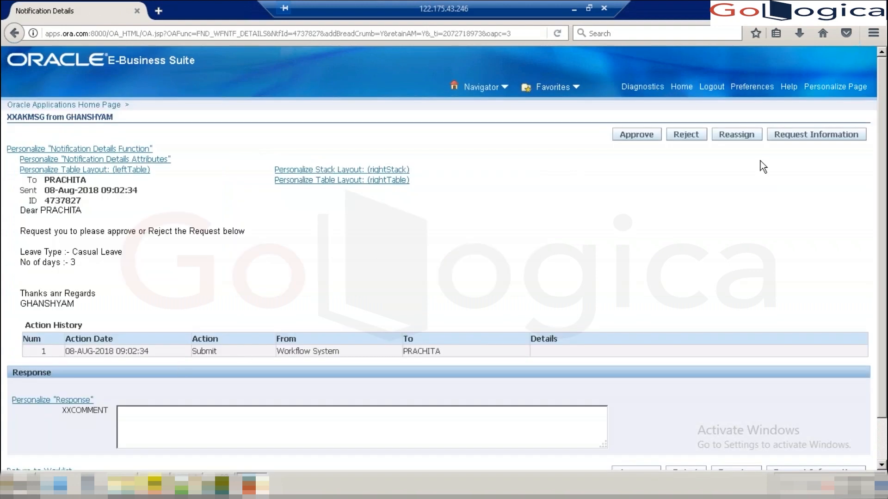
left_click(266, 415)
type("Please")
type(" provide")
type(" more detl")
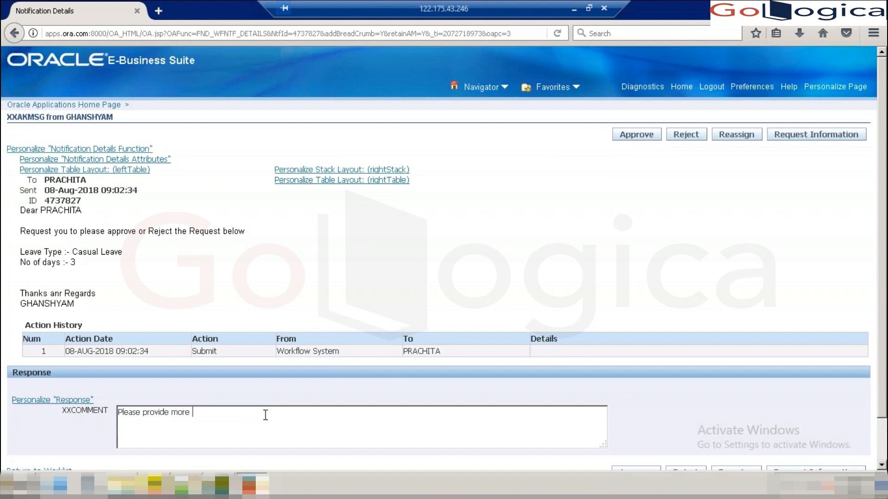
type("LS")
key("BackSpace")
key("BackSpace")
key("BackSpace")
key("BackSpace")
type("ails so to nappr")
key("BackSpace")
key("BackSpace")
key("BackSpace")
key("BackSpace")
key("BackSpace")
key("BackSpace")
key("BackSpace")
key("BackSpace")
key("BackSpace")
type("to approve and res")
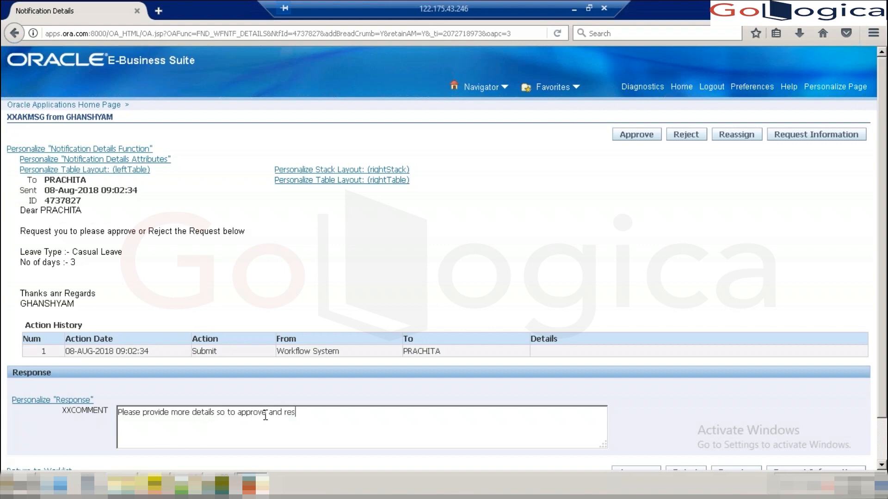
type("ubmit it again with details .")
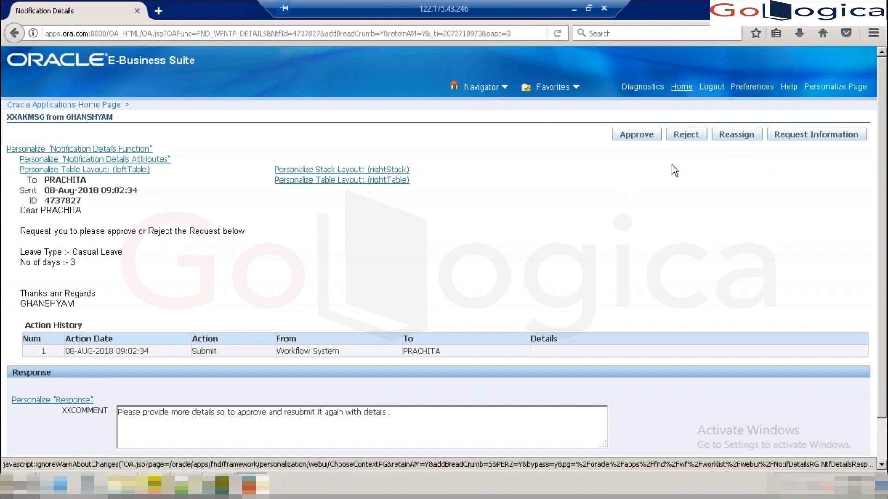
- Reject the request, log in as the initiator and open the new XX Reject Msg notification
left_click(689, 138)
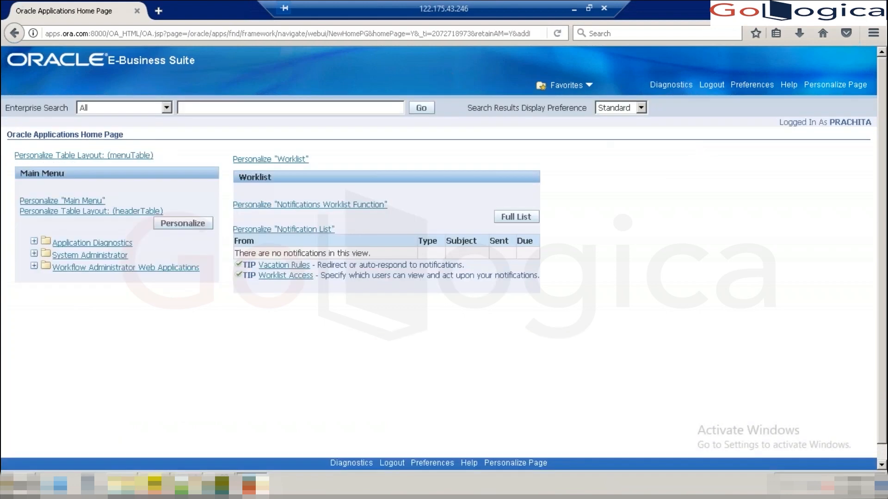
left_click(712, 87)
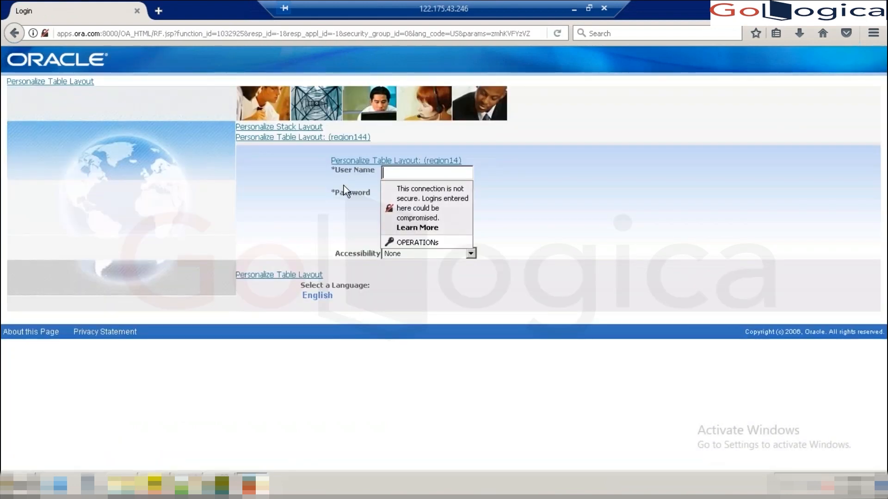
key("Tab")
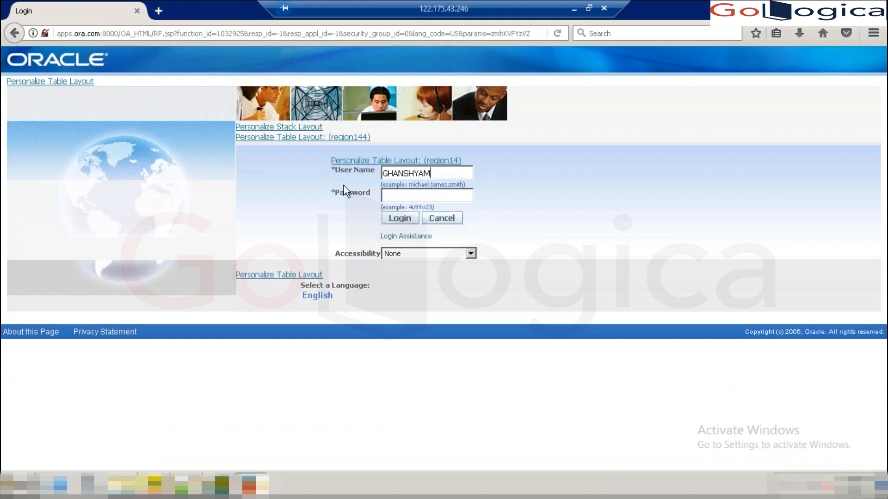
key("BackSpace")
key("BackSpace")
key("BackSpace")
key("BackSpace")
key("BackSpace")
key("BackSpace")
key("BackSpace")
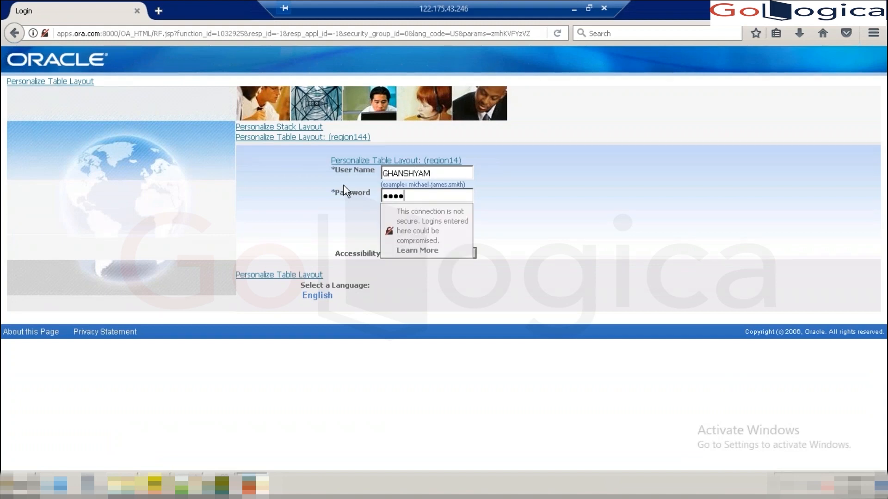
key("Return")
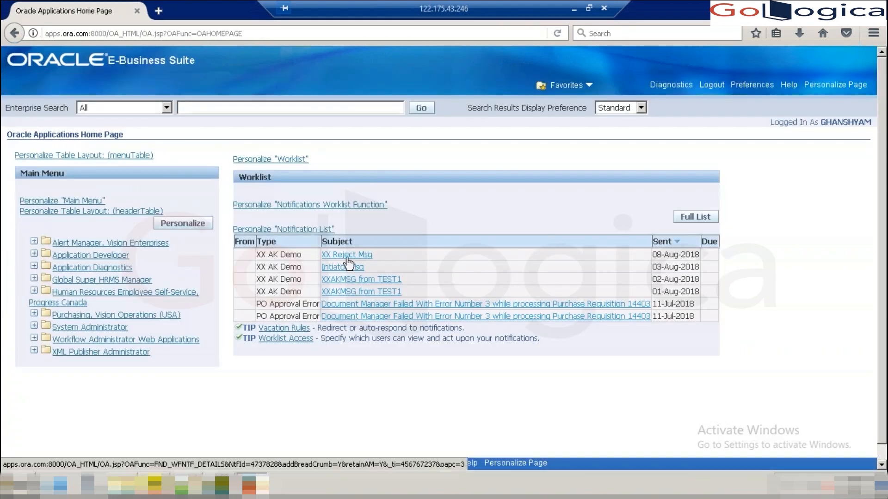
left_click(347, 258)
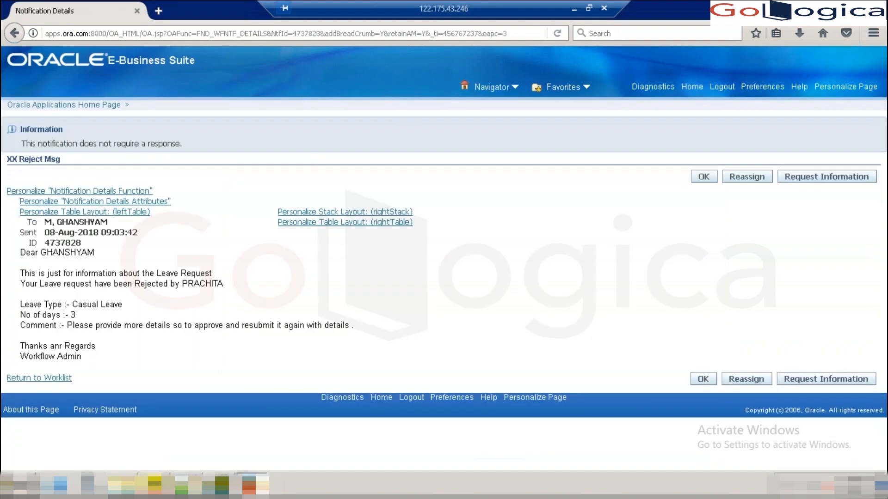